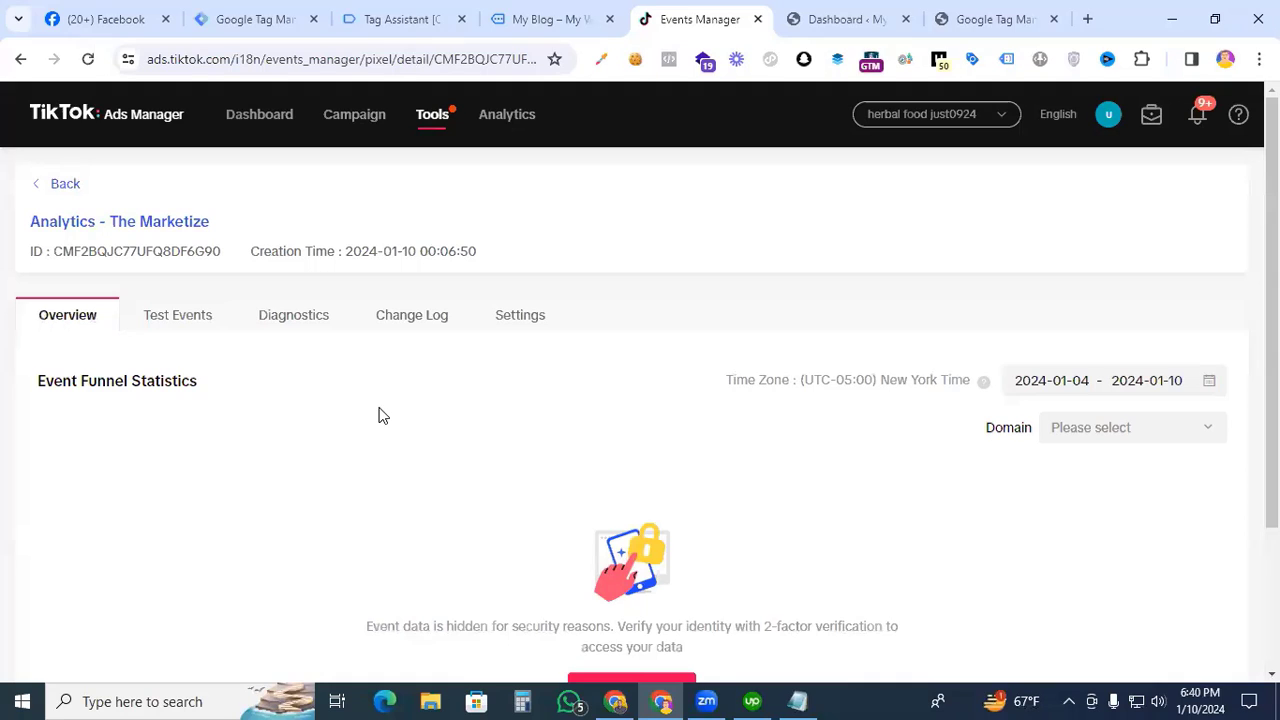
- Switch back to the store homepage tab, where Tag Assistant is connected
{"action": "key", "text": "ctrl+Page_Up"}
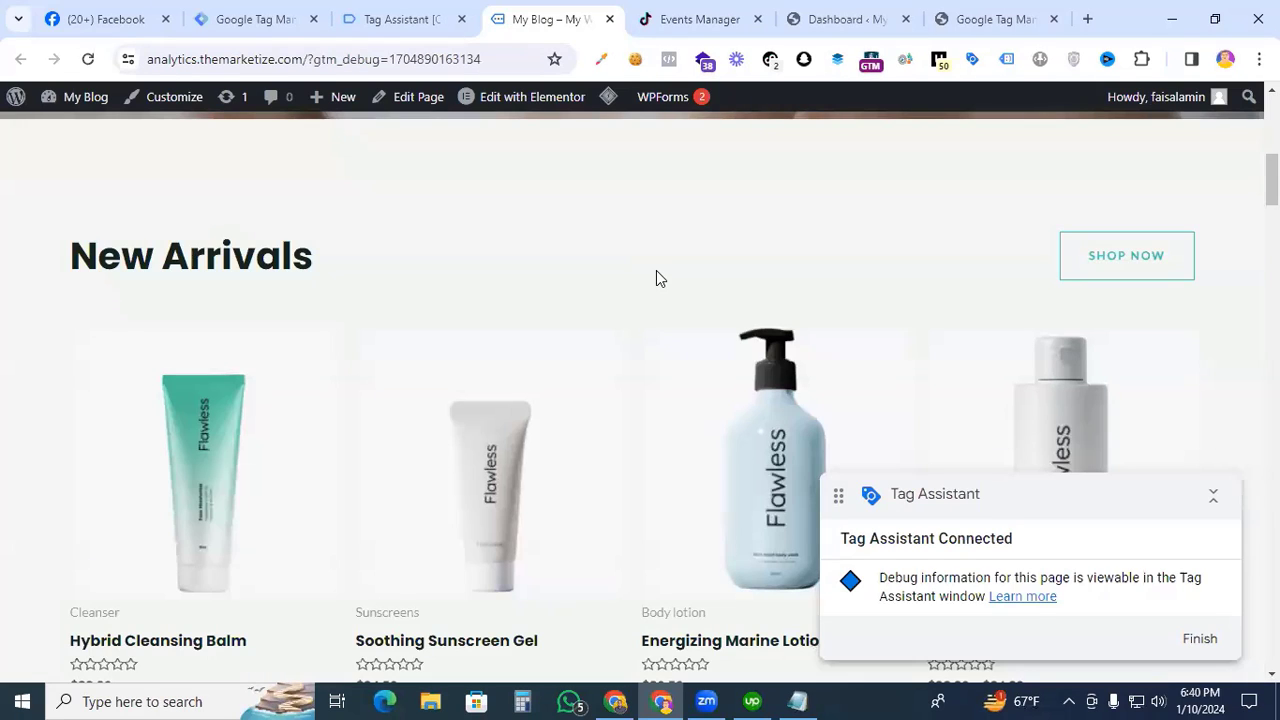
{"action": "left_click", "coordinate": [838, 18]}
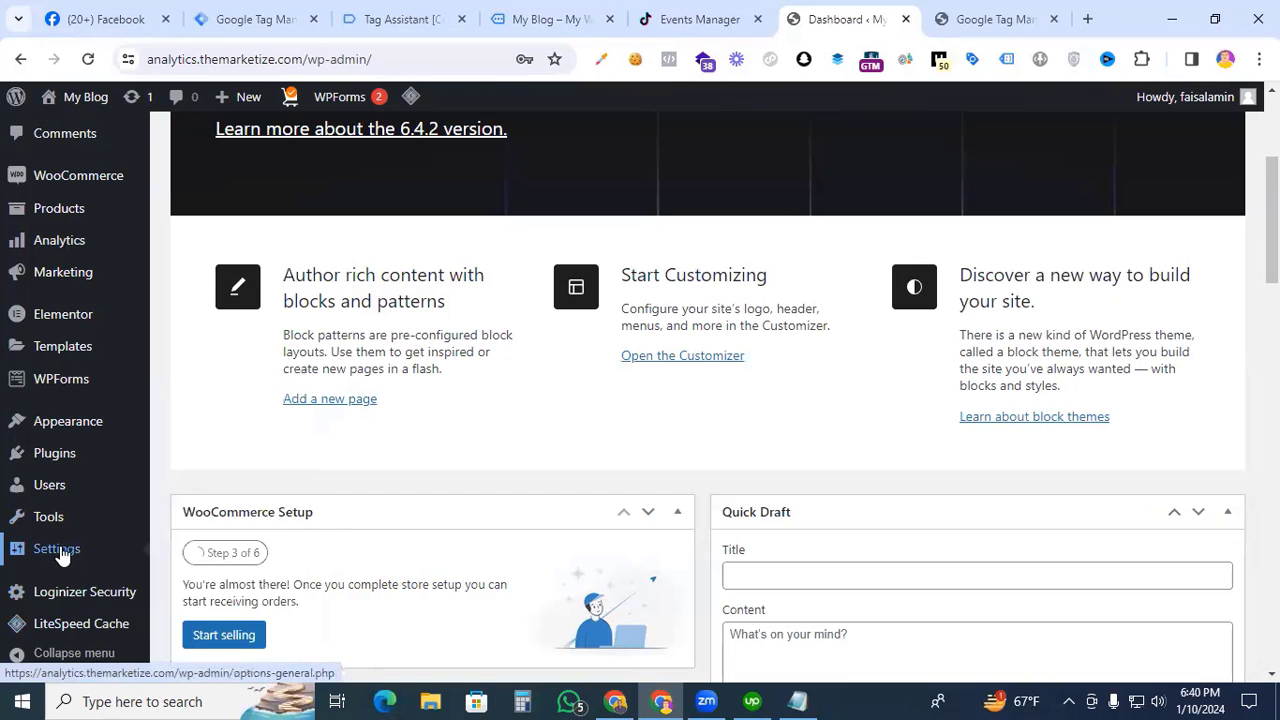
{"action": "mouse_move", "coordinate": [60, 553]}
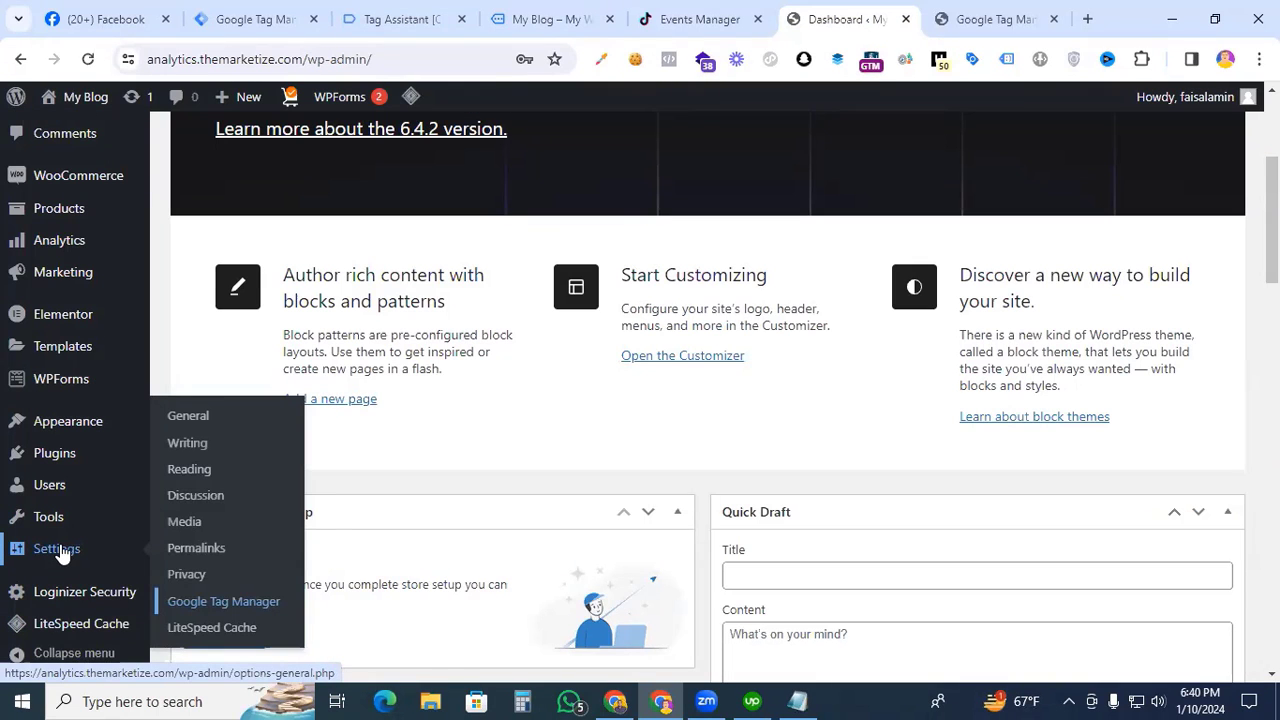
{"action": "left_click", "coordinate": [223, 612]}
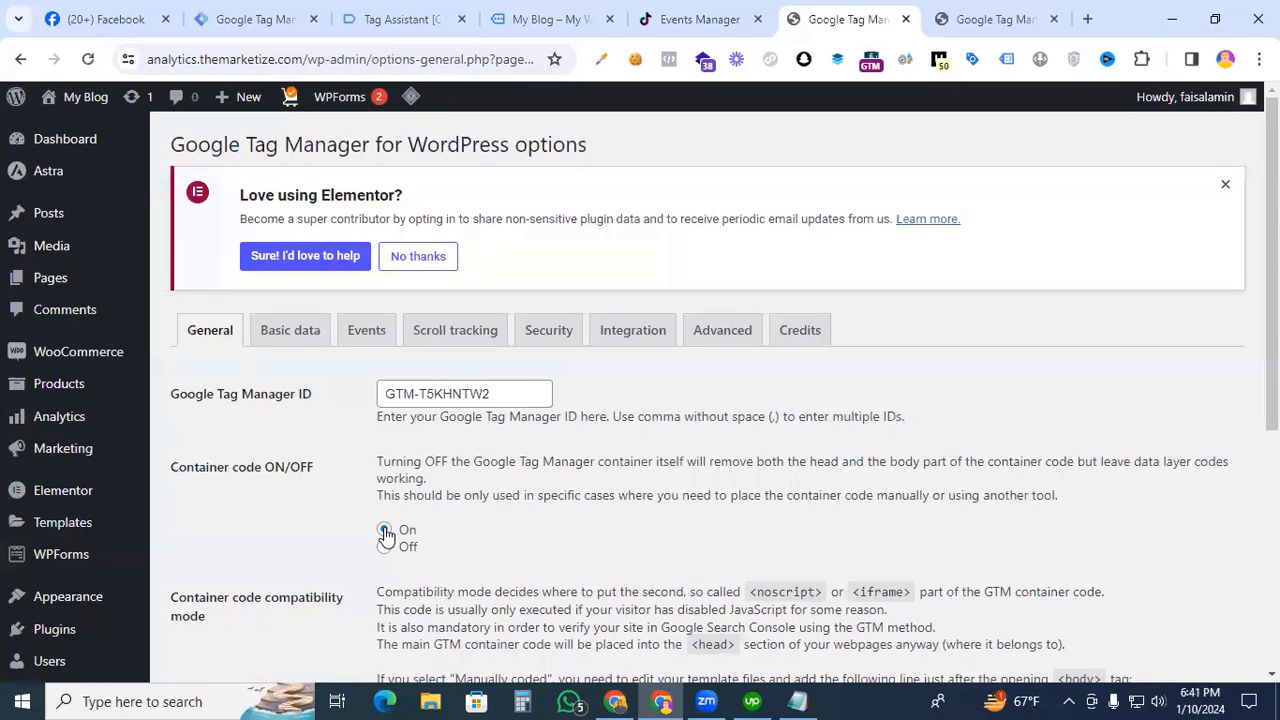
{"action": "left_click", "coordinate": [636, 334]}
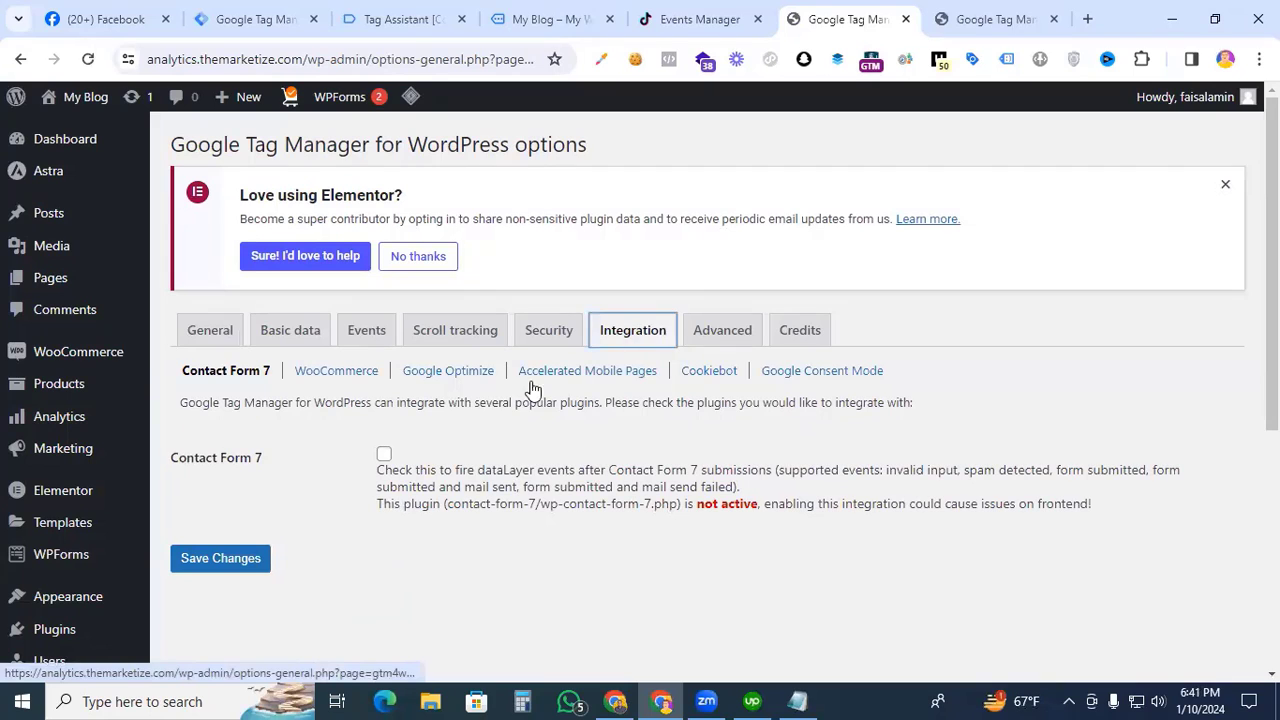
{"action": "left_click", "coordinate": [352, 372]}
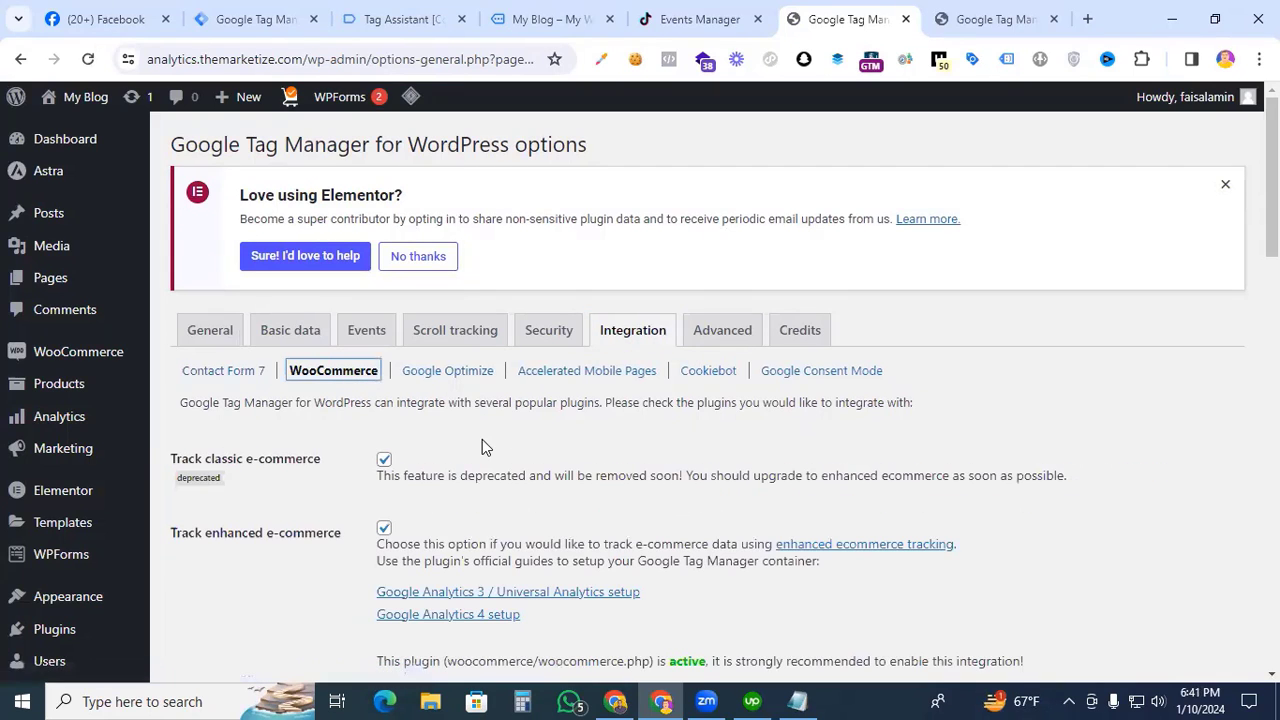
{"action": "scroll", "coordinate": [482, 439], "scroll_direction": "down", "scroll_amount": 1}
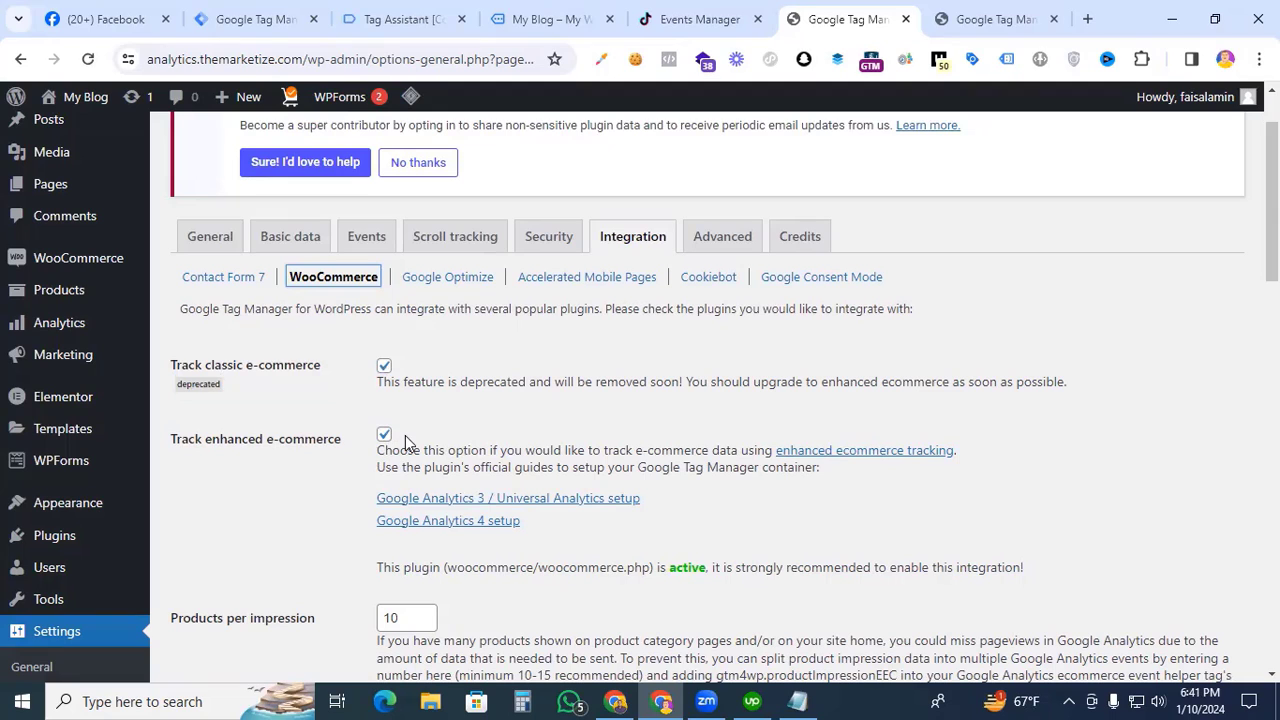
{"action": "left_click", "coordinate": [555, 20]}
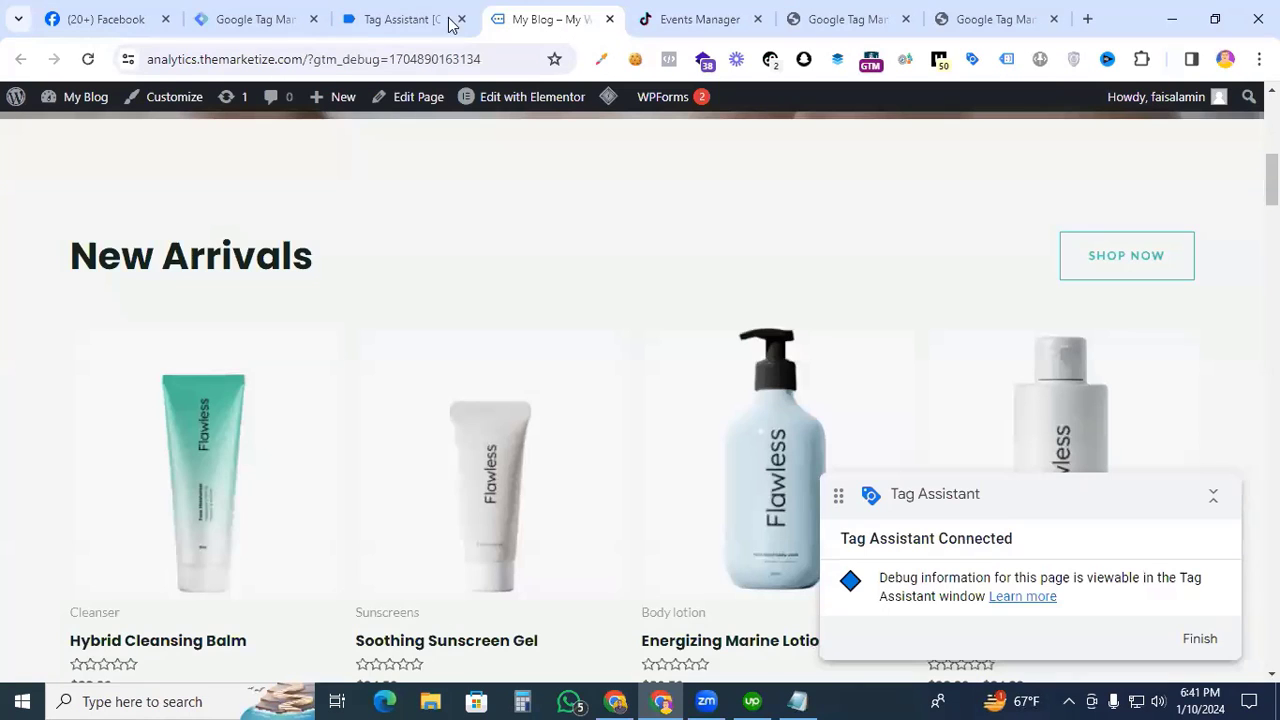
- Relaunch Preview from Tag Manager and reopen the store homepage in a new debug session
{"action": "left_click", "coordinate": [397, 22]}
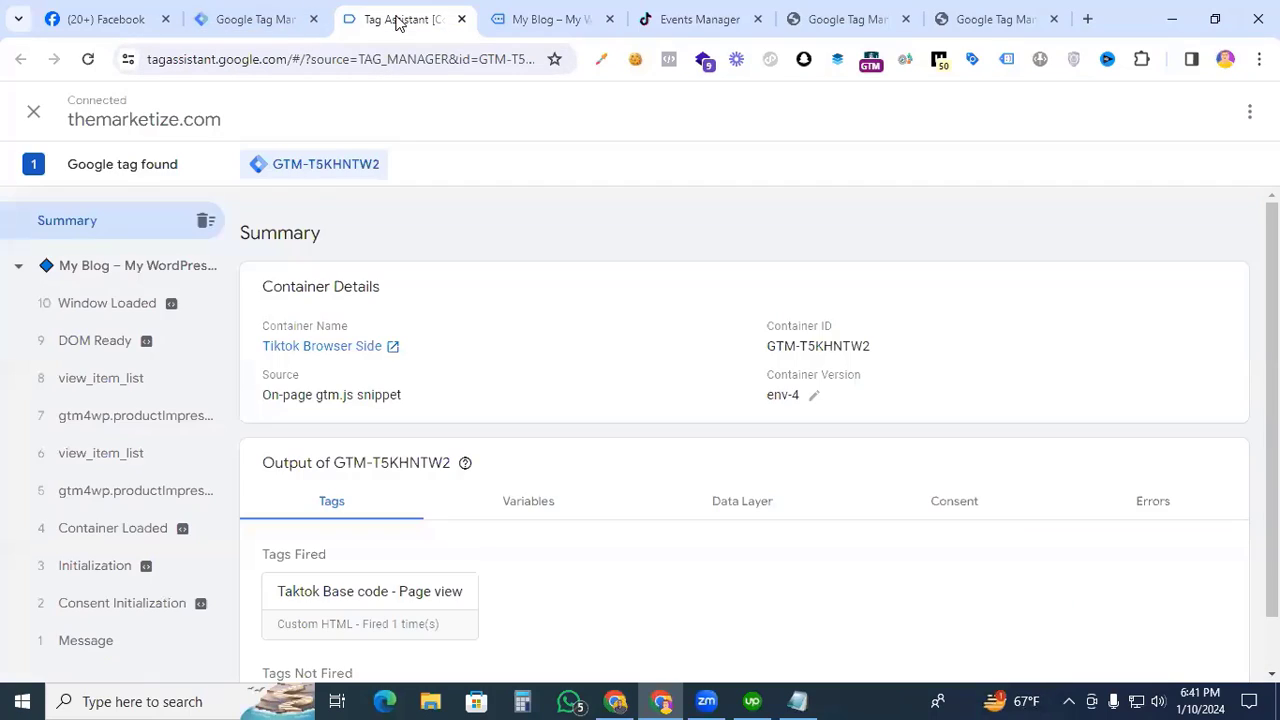
{"action": "left_click", "coordinate": [279, 22]}
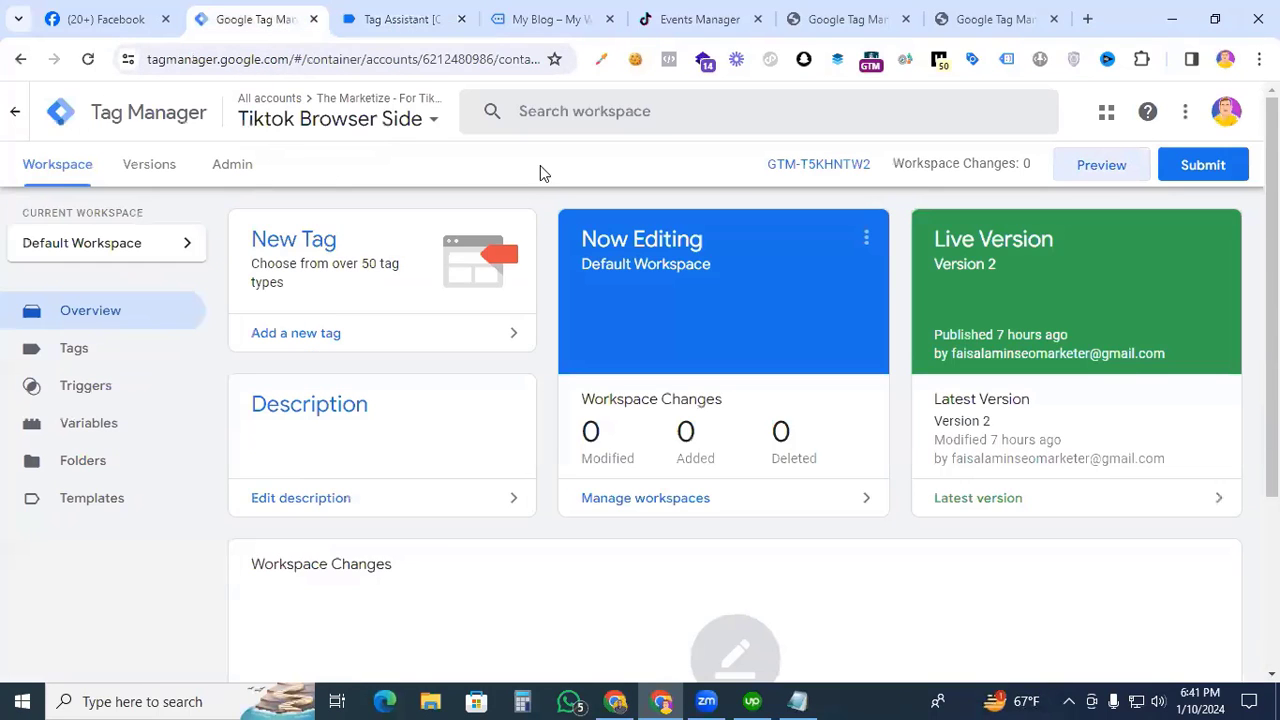
{"action": "left_click", "coordinate": [1073, 170]}
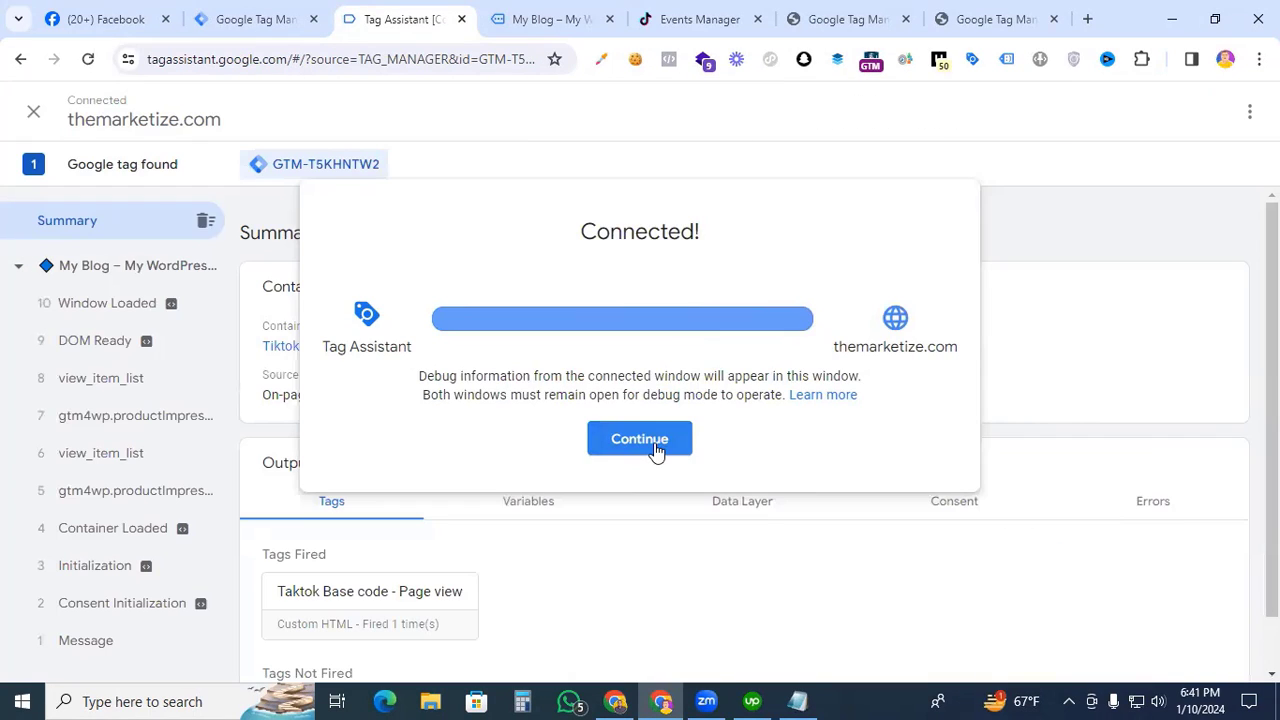
{"action": "left_click", "coordinate": [640, 440]}
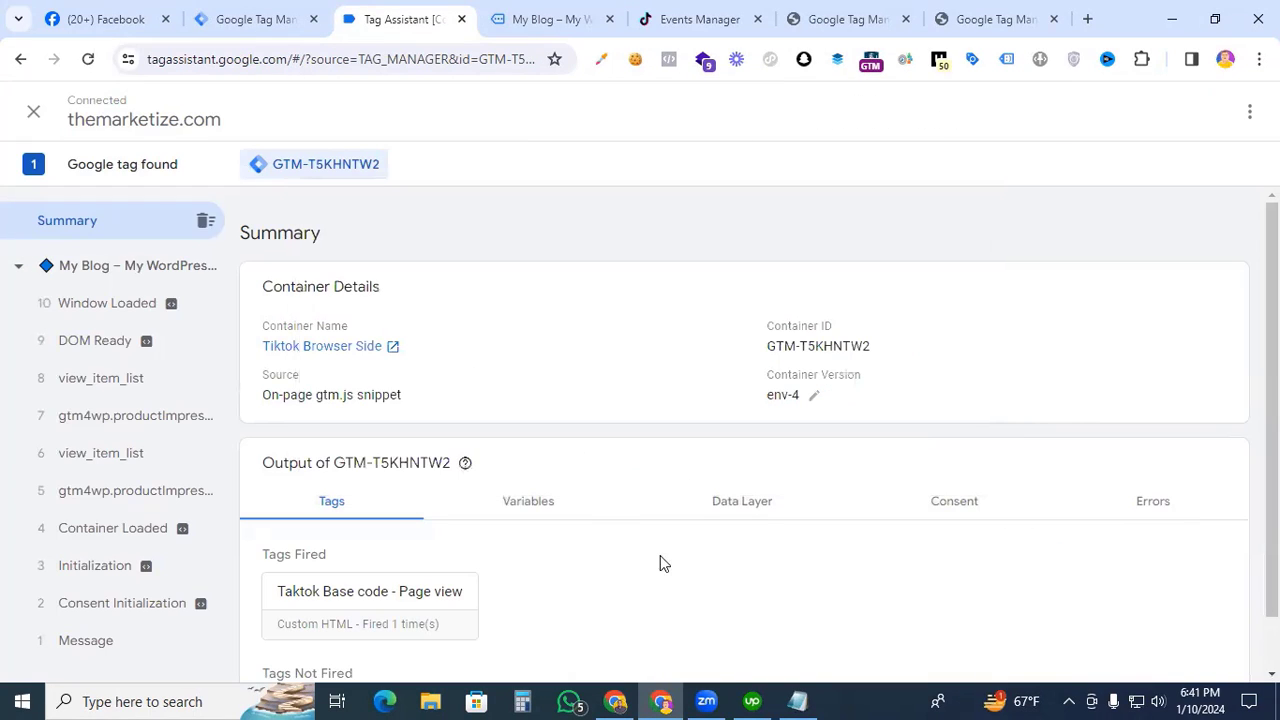
{"action": "left_click", "coordinate": [543, 16]}
{"action": "scroll", "coordinate": [581, 400], "scroll_direction": "down", "scroll_amount": 6}
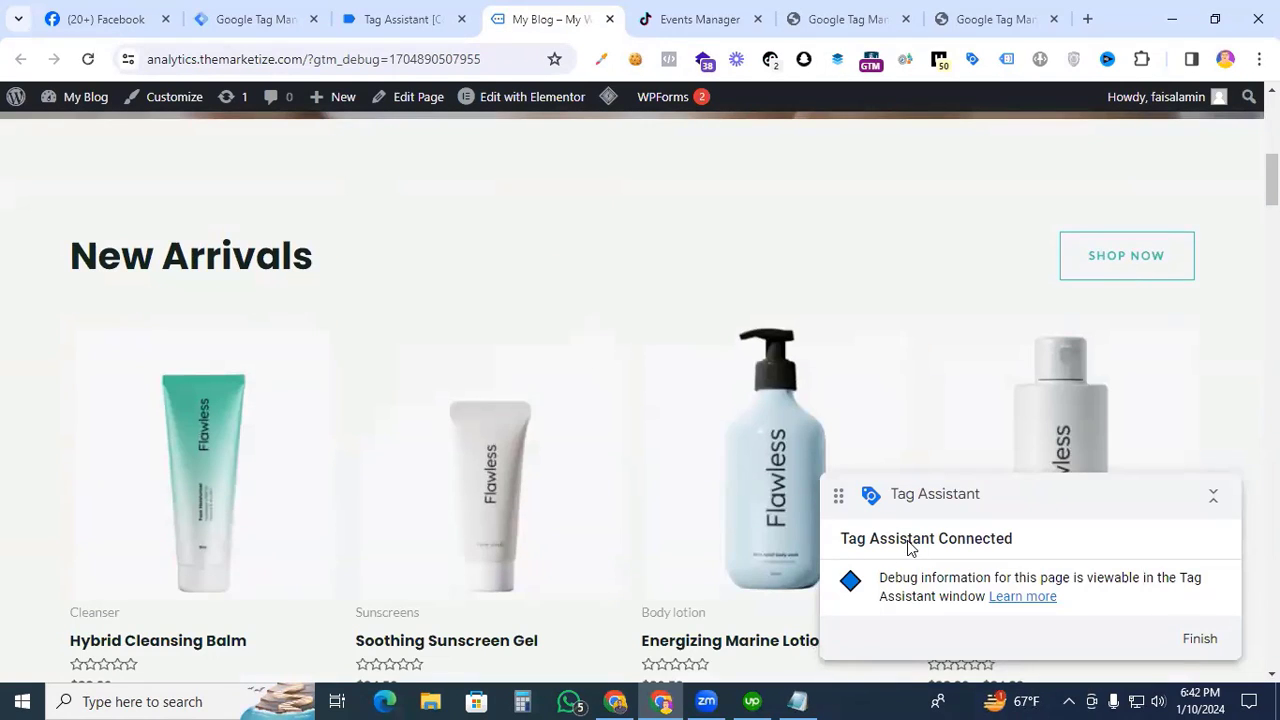
- Open the Soothing Sunscreen Gel product page in a new tab, then return to Tag Assistant
{"action": "scroll", "coordinate": [609, 371], "scroll_direction": "down", "scroll_amount": 4}
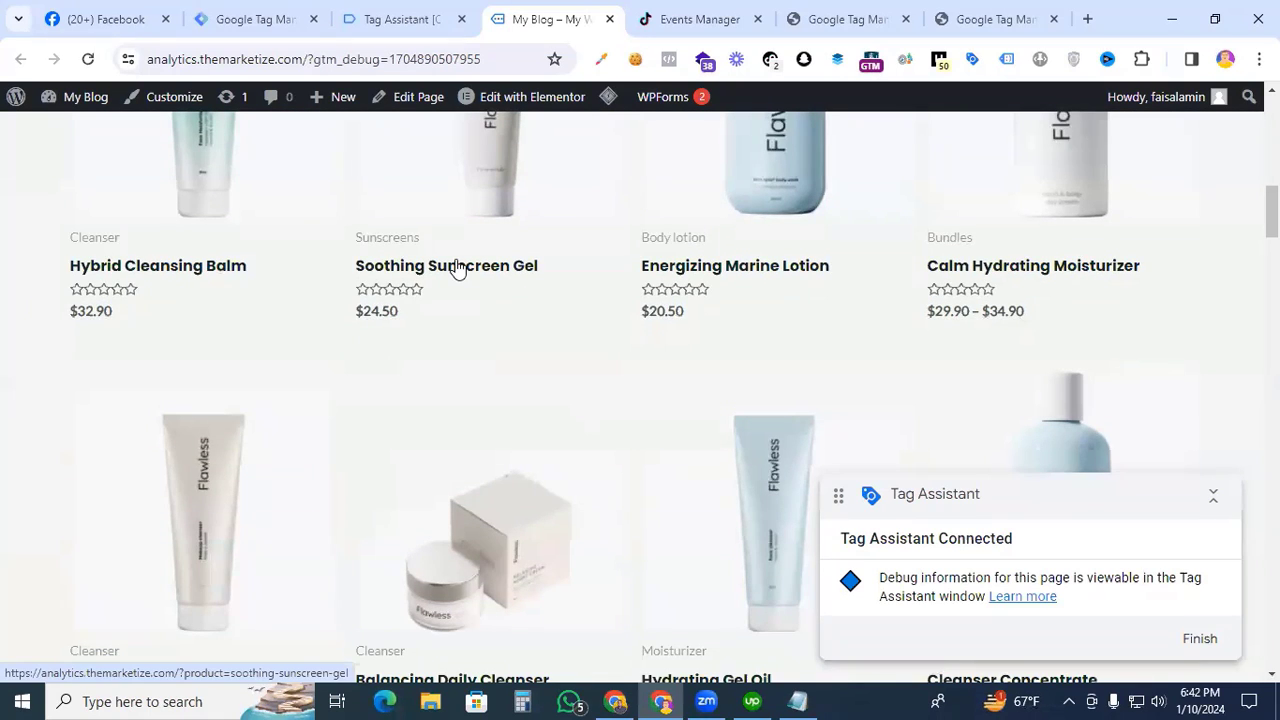
{"action": "middle_click", "coordinate": [455, 270]}
{"action": "left_click", "coordinate": [615, 20]}
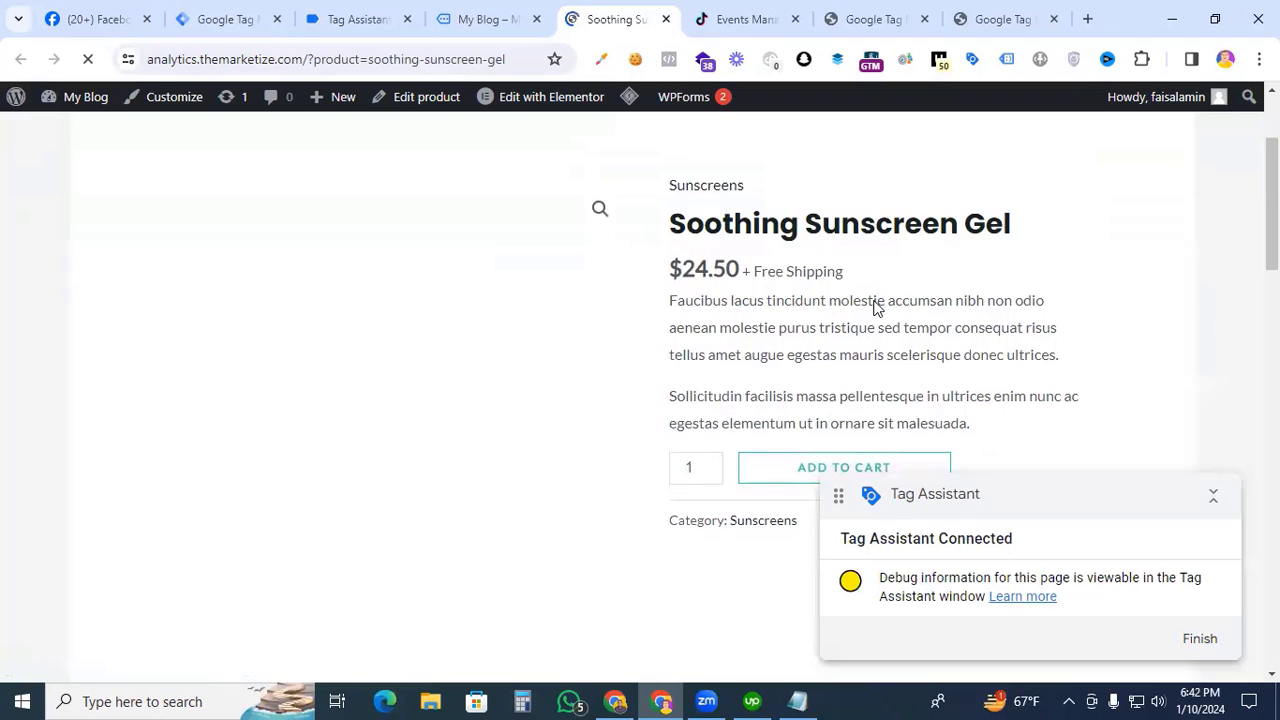
{"action": "scroll", "coordinate": [581, 399], "scroll_direction": "down", "scroll_amount": 3}
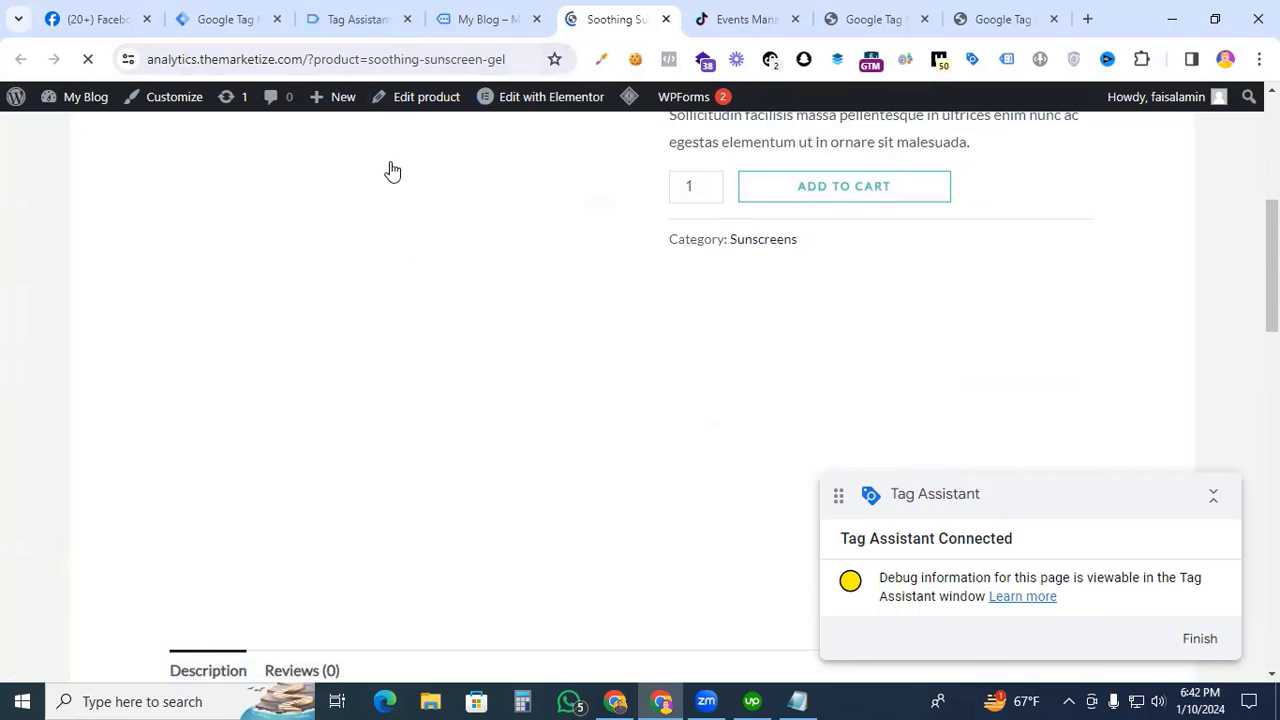
{"action": "left_click", "coordinate": [350, 22]}
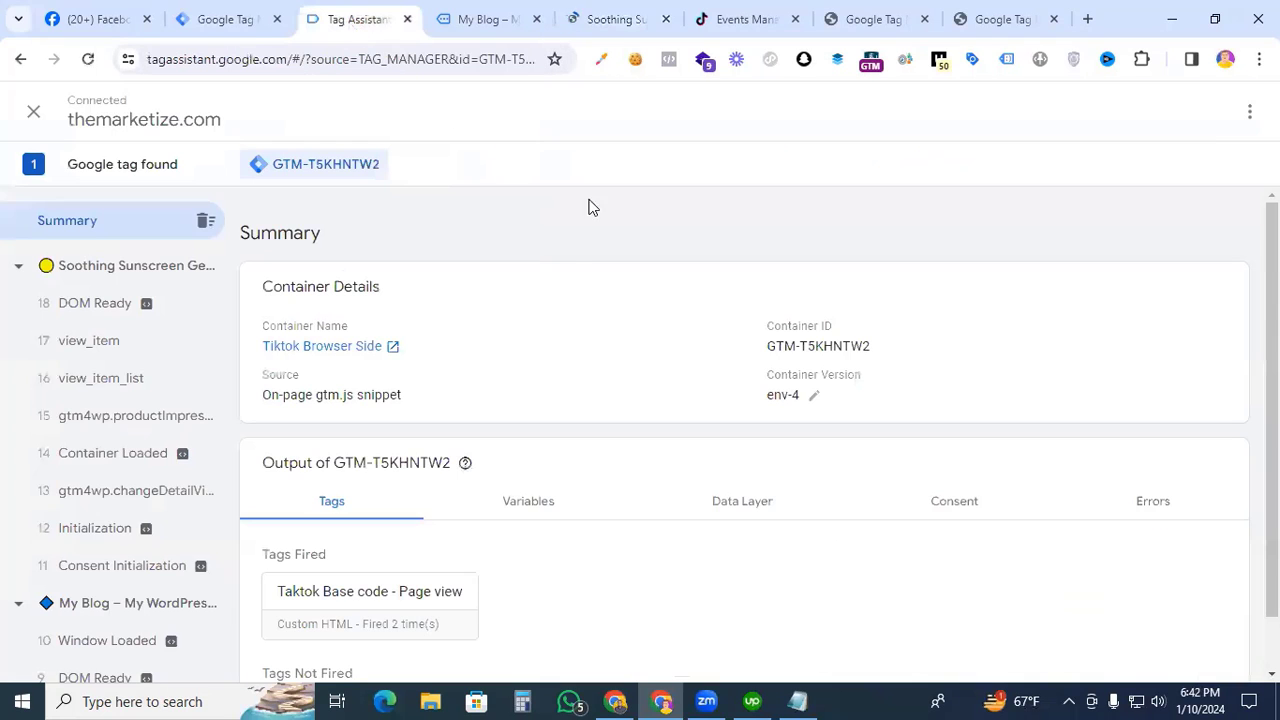
- Inspect the view_item data layer push: product 369, Soothing Sunscreen Gel, Sunscreens, price 24.5
{"action": "left_click", "coordinate": [146, 356]}
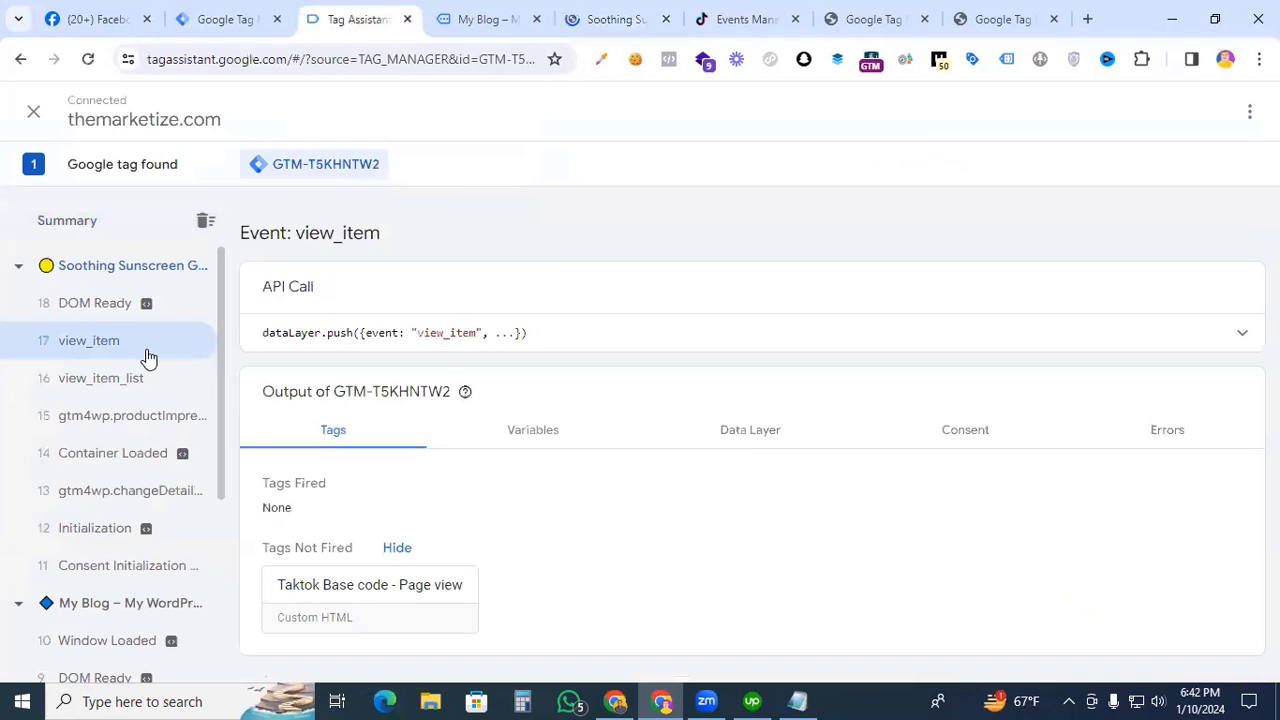
{"action": "left_click", "coordinate": [940, 340]}
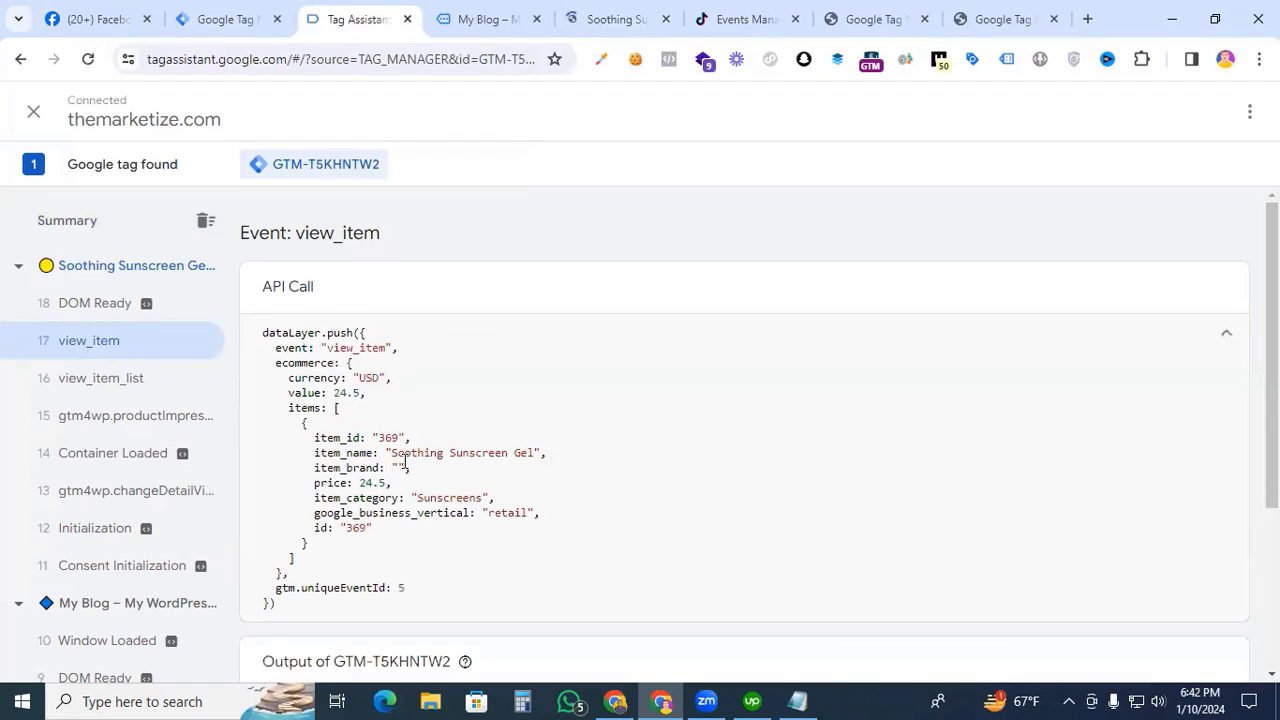
{"action": "left_click_drag", "start_coordinate": [390, 455], "coordinate": [535, 455]}
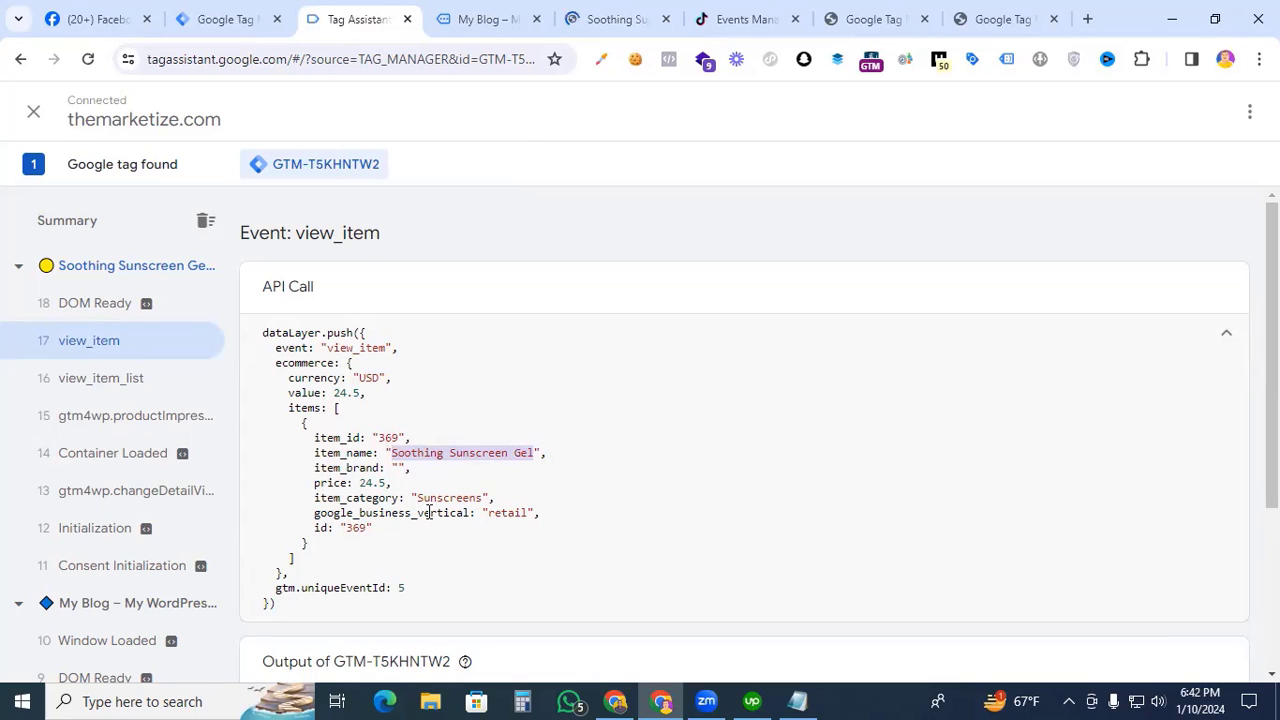
{"action": "scroll", "coordinate": [455, 487], "scroll_direction": "down", "scroll_amount": 1}
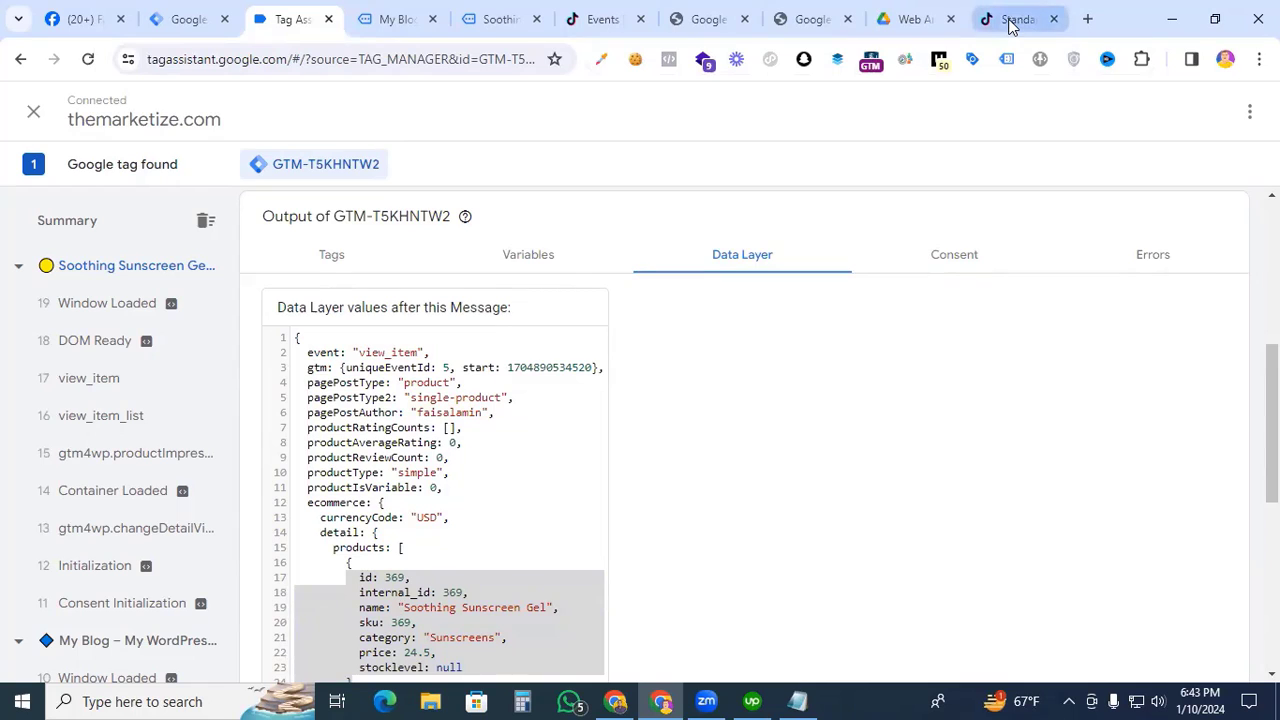
- Review TikTok's supported View Content parameters, such as content_type and description, in the help article
{"action": "left_click", "coordinate": [1010, 20]}
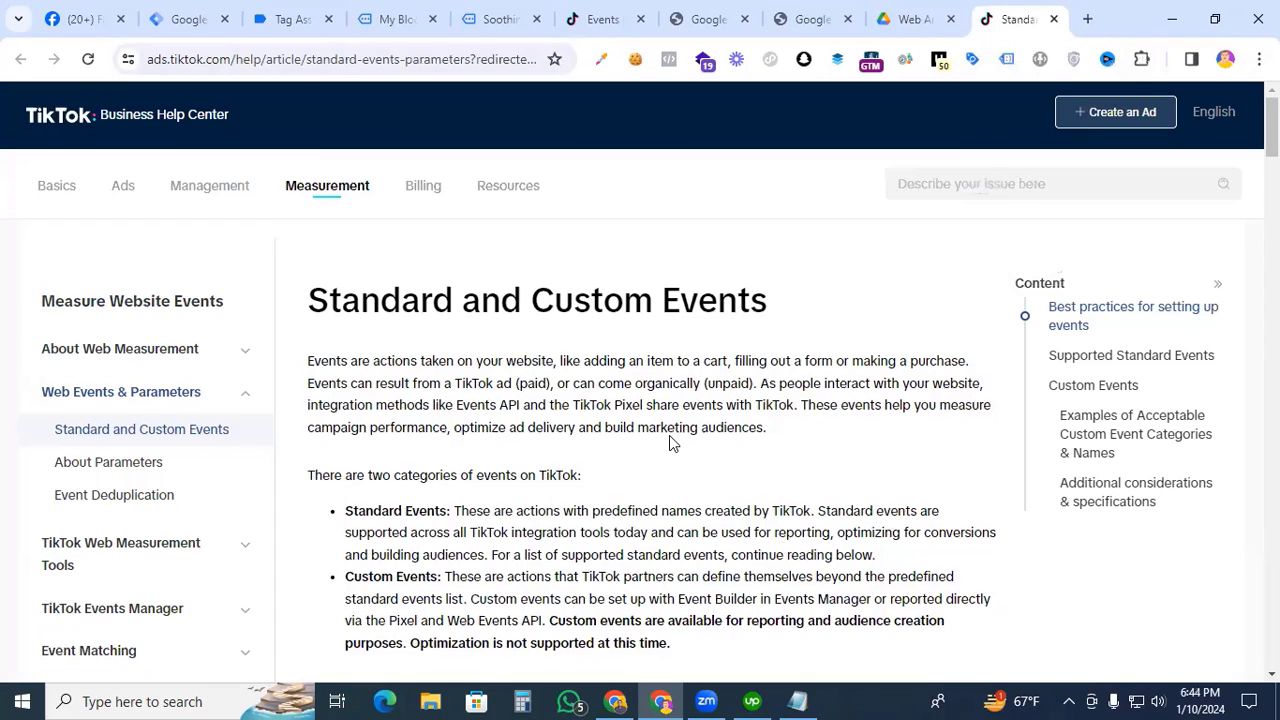
{"action": "scroll", "coordinate": [670, 435], "scroll_direction": "down", "scroll_amount": 8}
{"action": "scroll", "coordinate": [669, 435], "scroll_direction": "down", "scroll_amount": 8}
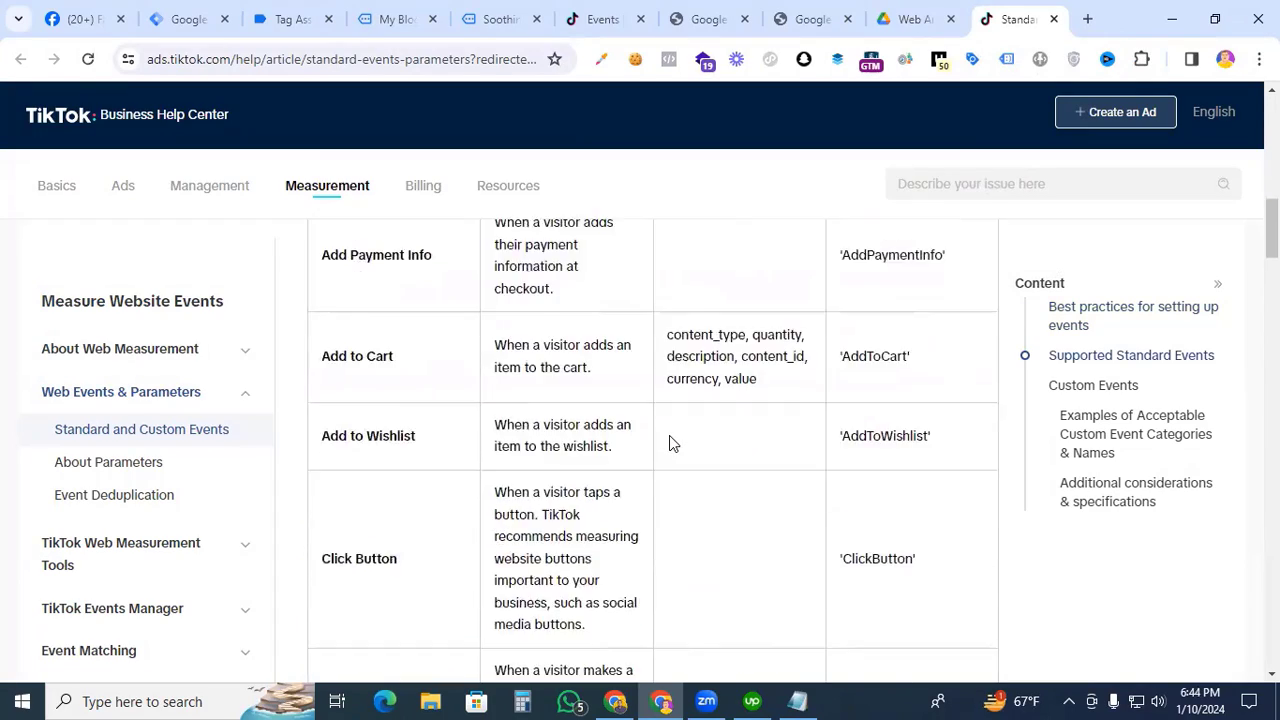
{"action": "scroll", "coordinate": [669, 443], "scroll_direction": "down", "scroll_amount": 8}
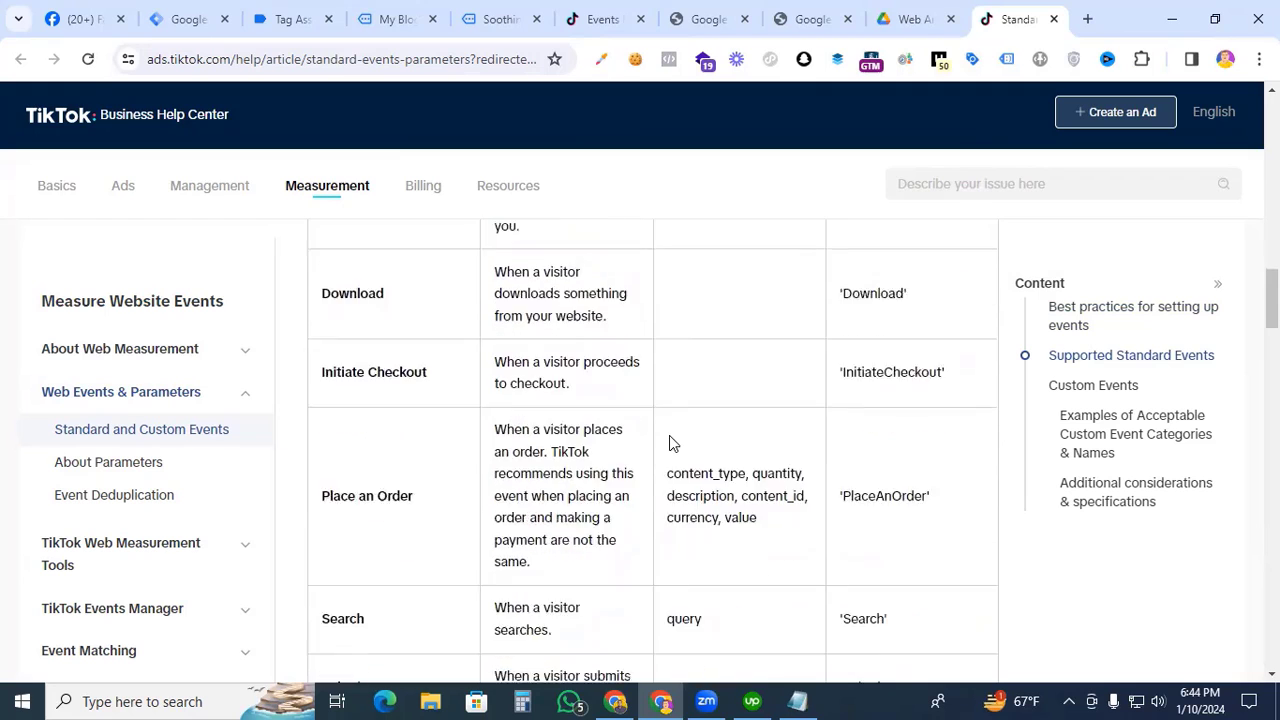
{"action": "scroll", "coordinate": [669, 443], "scroll_direction": "up", "scroll_amount": 1}
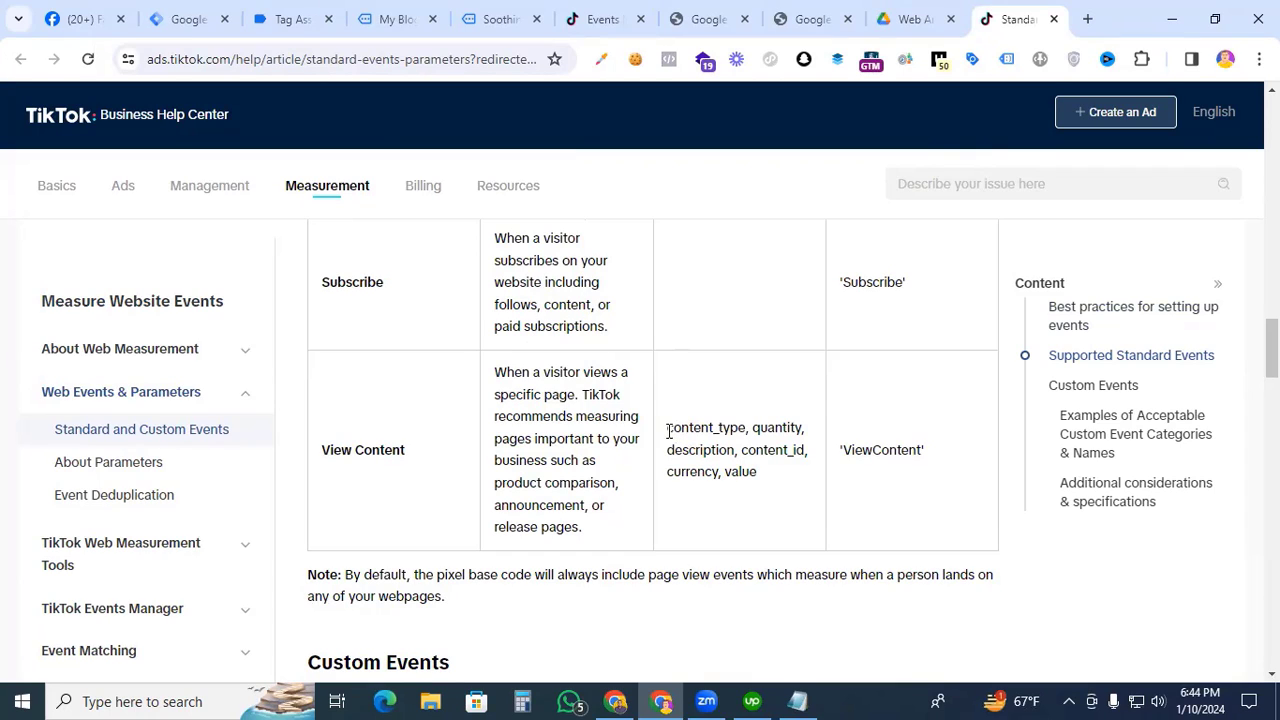
{"action": "left_click_drag", "start_coordinate": [668, 432], "coordinate": [786, 474]}
{"action": "left_click", "coordinate": [737, 450]}
{"action": "left_click_drag", "start_coordinate": [668, 428], "coordinate": [775, 428]}
{"action": "left_click_drag", "start_coordinate": [668, 450], "coordinate": [800, 450]}
{"action": "scroll", "coordinate": [760, 490], "scroll_direction": "up", "scroll_amount": 5}
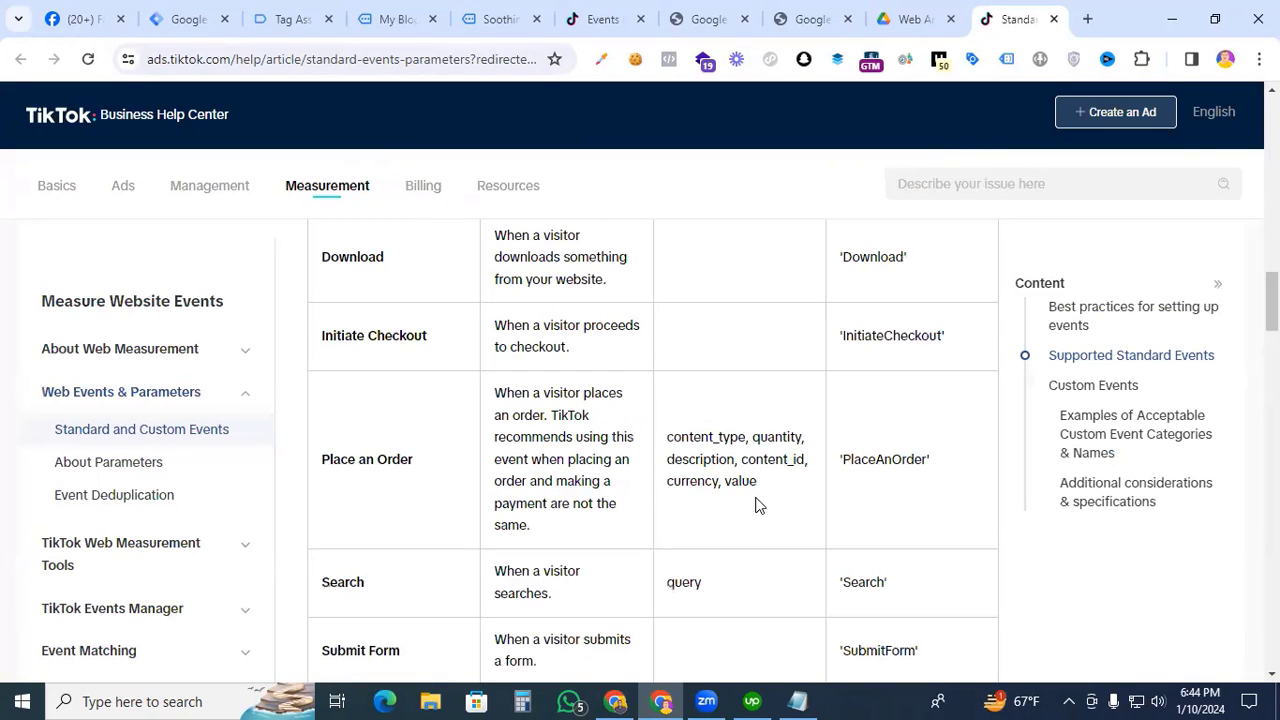
{"action": "left_click", "coordinate": [291, 22]}
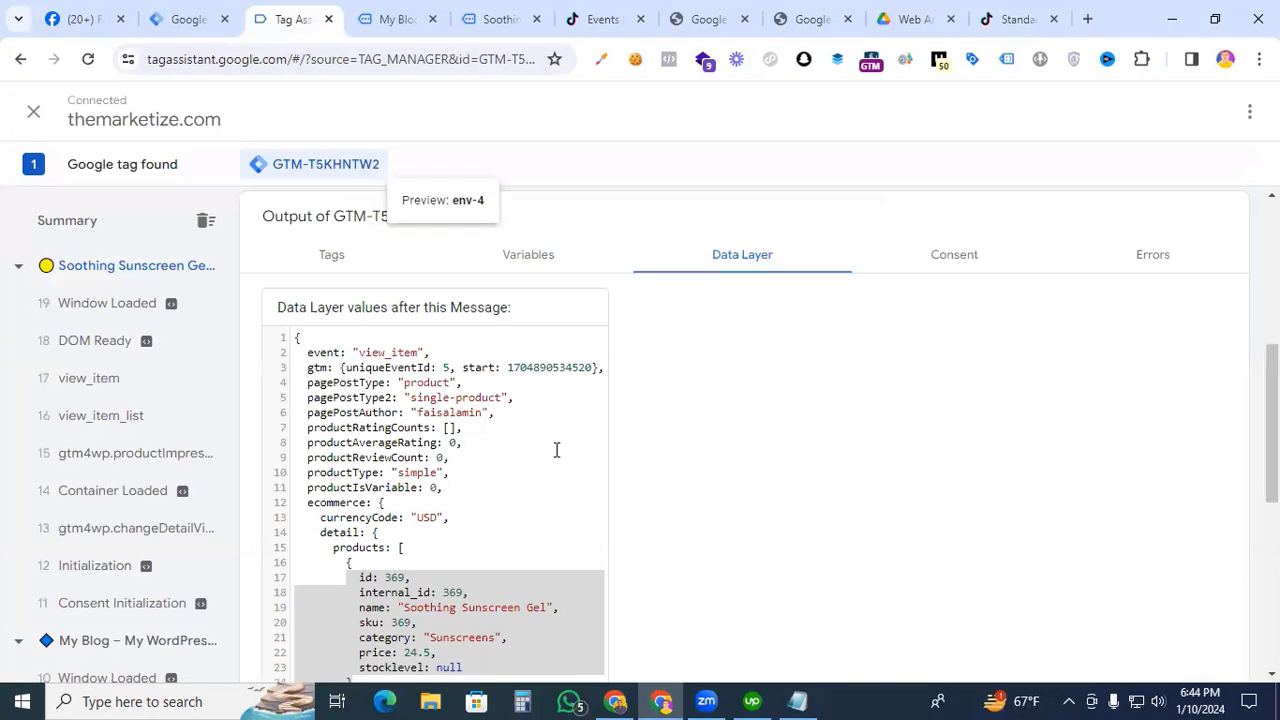
- Check the item_id and currency keys in the view_item dataLayer push
{"action": "scroll", "coordinate": [600, 440], "scroll_direction": "up", "scroll_amount": 5}
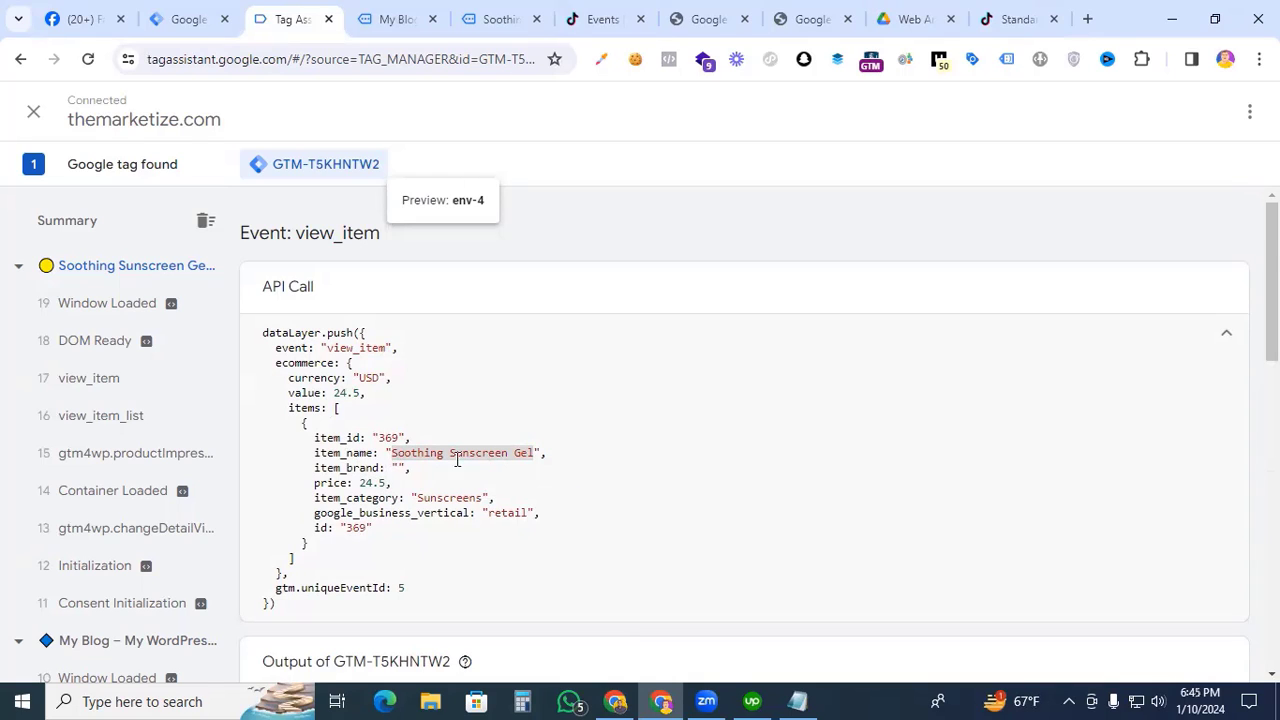
{"action": "left_click_drag", "start_coordinate": [314, 437], "coordinate": [512, 453]}
{"action": "mouse_move", "coordinate": [288, 378]}
{"action": "left_mouse_down"}
{"action": "mouse_move", "coordinate": [341, 378]}
{"action": "mouse_move", "coordinate": [307, 393]}
{"action": "left_mouse_up"}
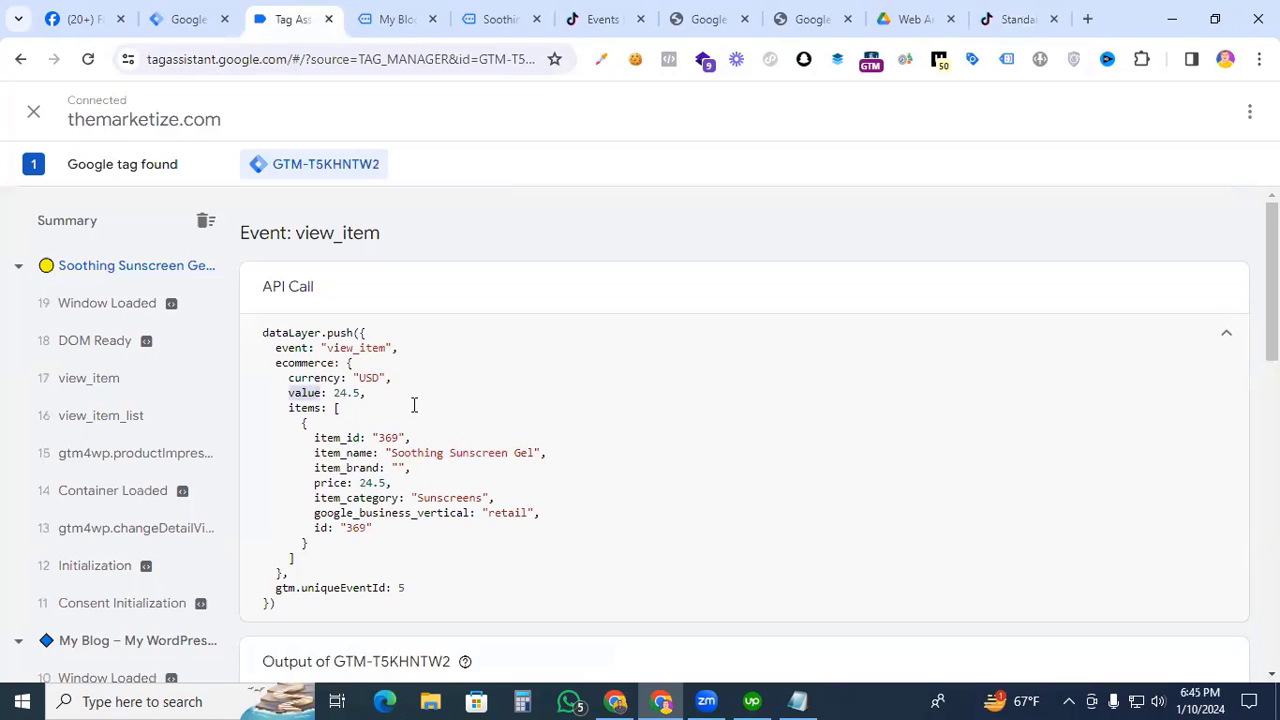
{"action": "left_click", "coordinate": [171, 22]}
- Create a new user-defined variable of type Data Layer Variable
{"action": "left_click", "coordinate": [88, 424]}
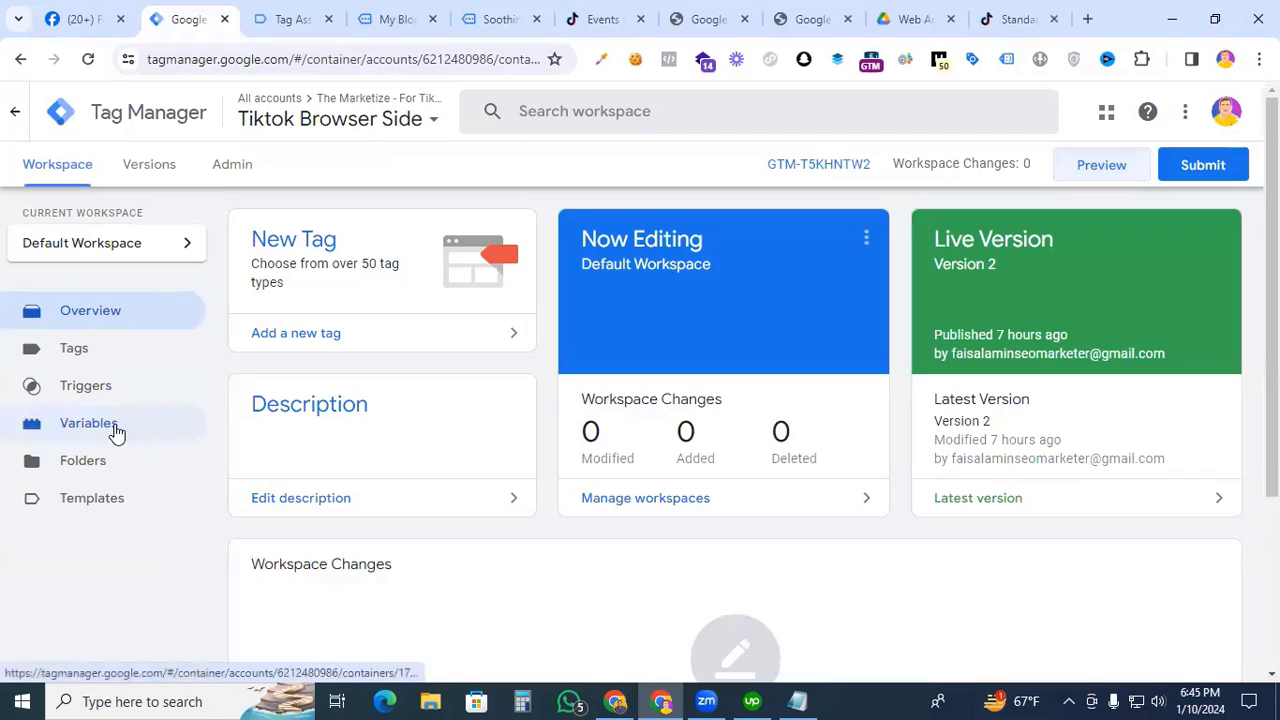
{"action": "left_click", "coordinate": [1186, 541]}
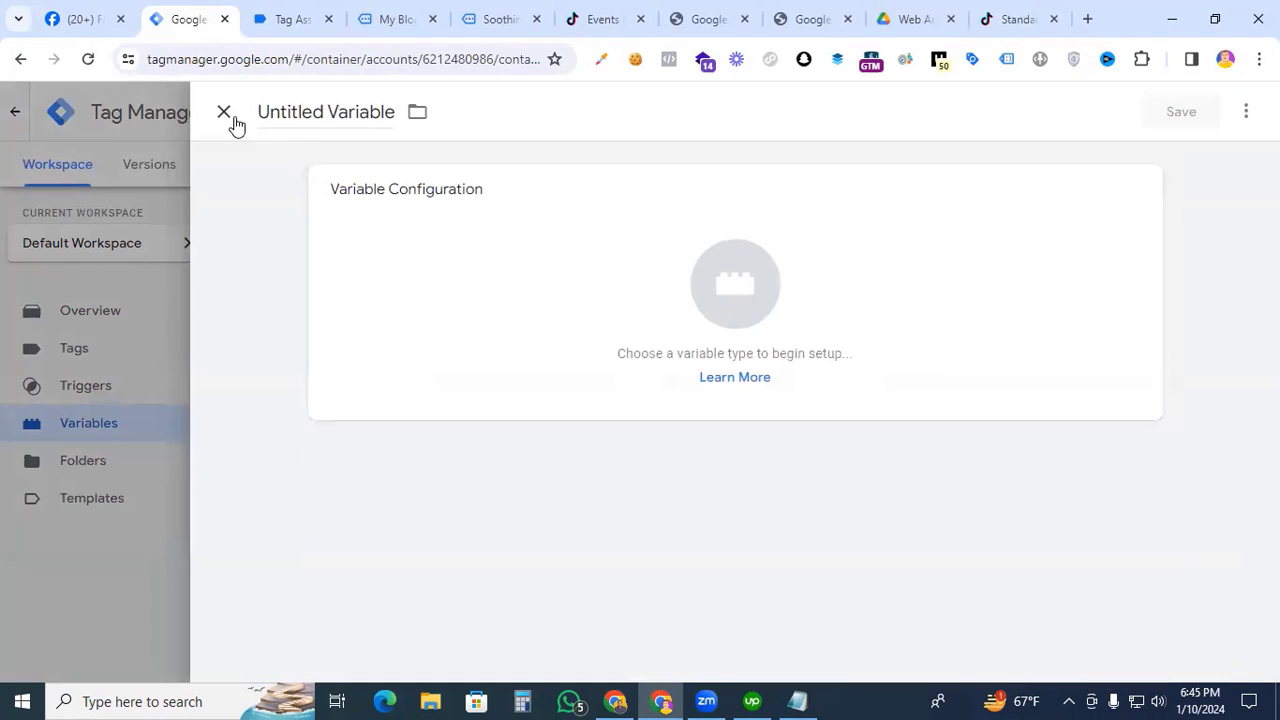
{"action": "left_click", "coordinate": [750, 311]}
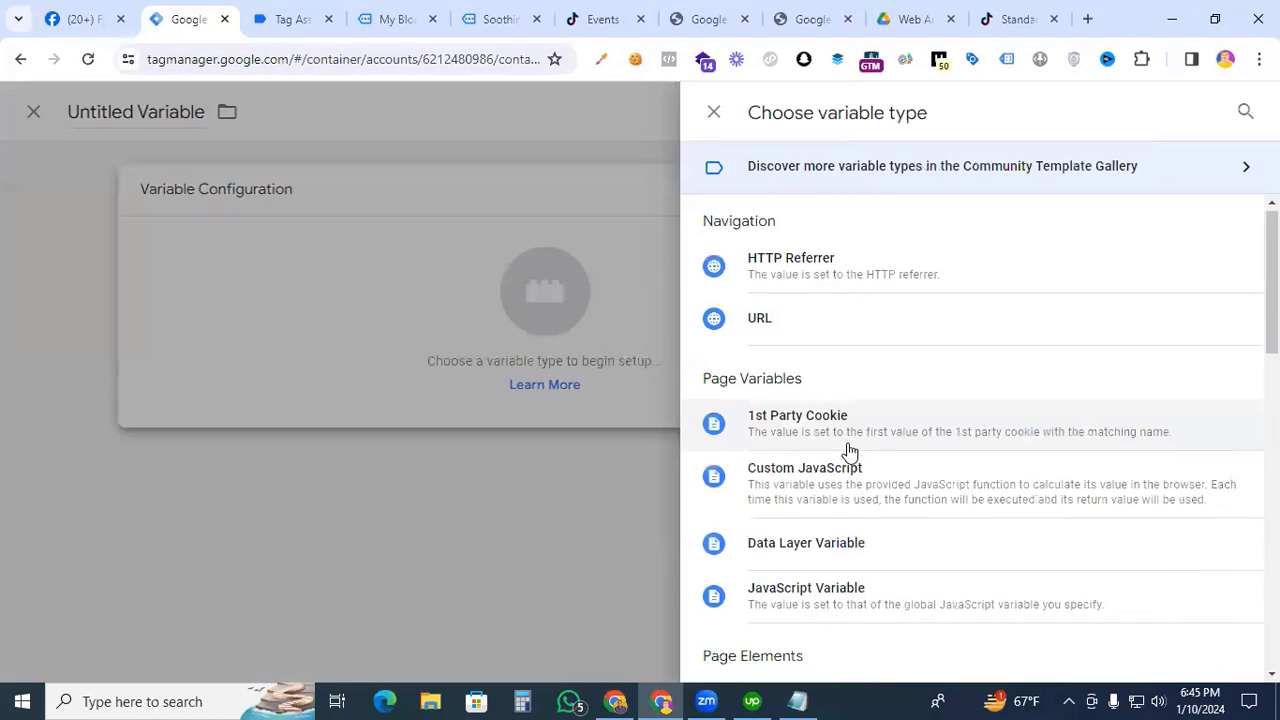
{"action": "scroll", "coordinate": [846, 449], "scroll_direction": "down", "scroll_amount": 1}
{"action": "left_click", "coordinate": [837, 462]}
{"action": "left_click", "coordinate": [437, 363]}
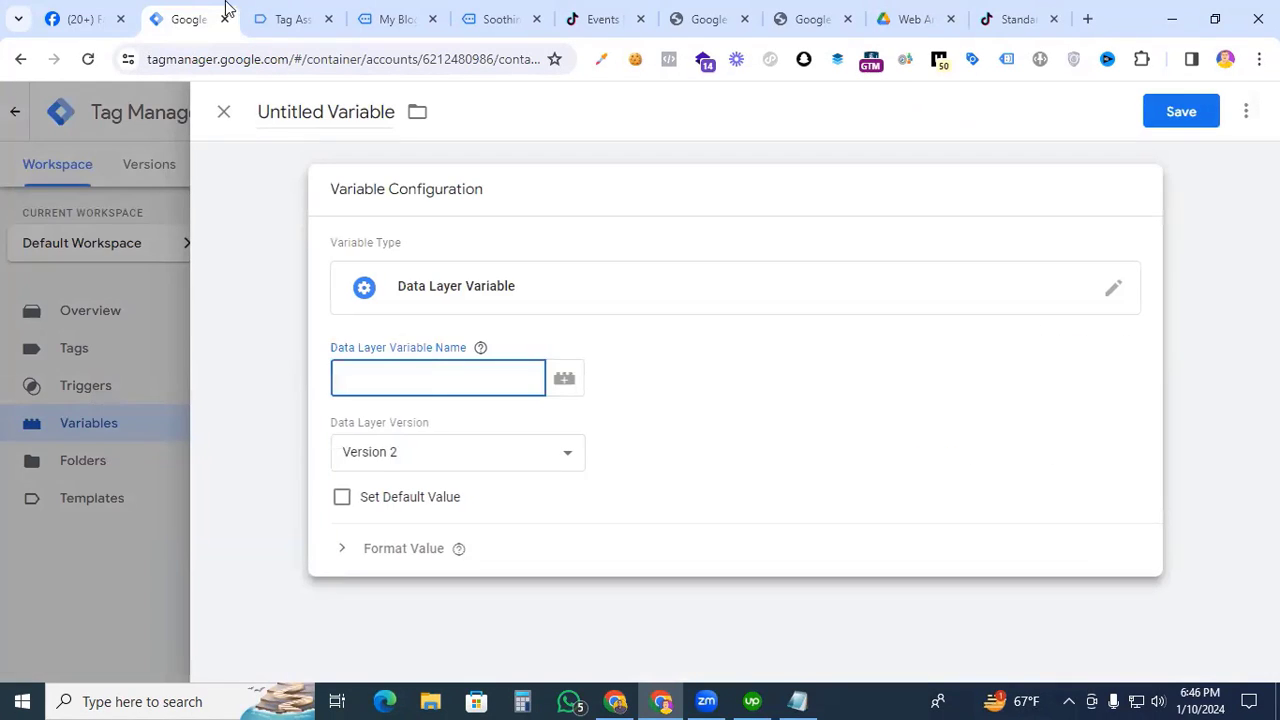
- Look up the ecommerce, items and item_id key names in Tag Assistant's view_item data
{"action": "left_click", "coordinate": [280, 19]}
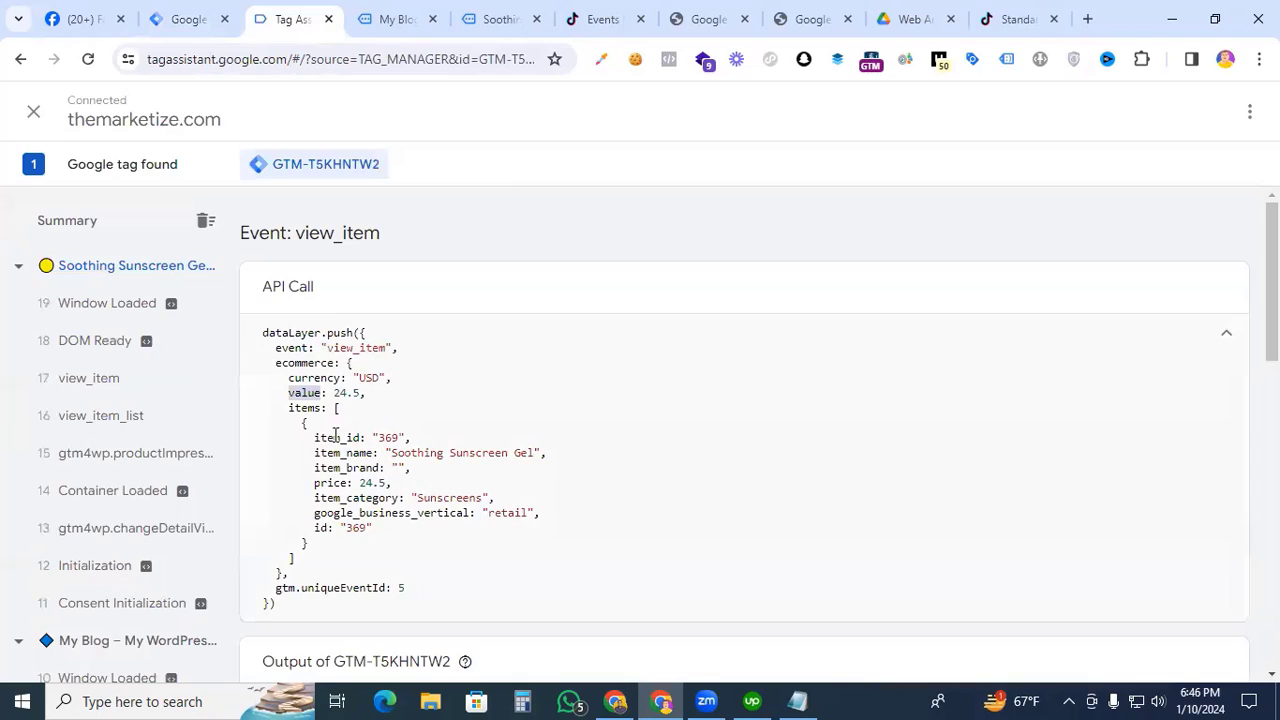
{"action": "left_click_drag", "start_coordinate": [316, 438], "coordinate": [330, 440]}
{"action": "left_click_drag", "start_coordinate": [278, 364], "coordinate": [309, 364]}
{"action": "left_click_drag", "start_coordinate": [289, 409], "coordinate": [340, 438]}
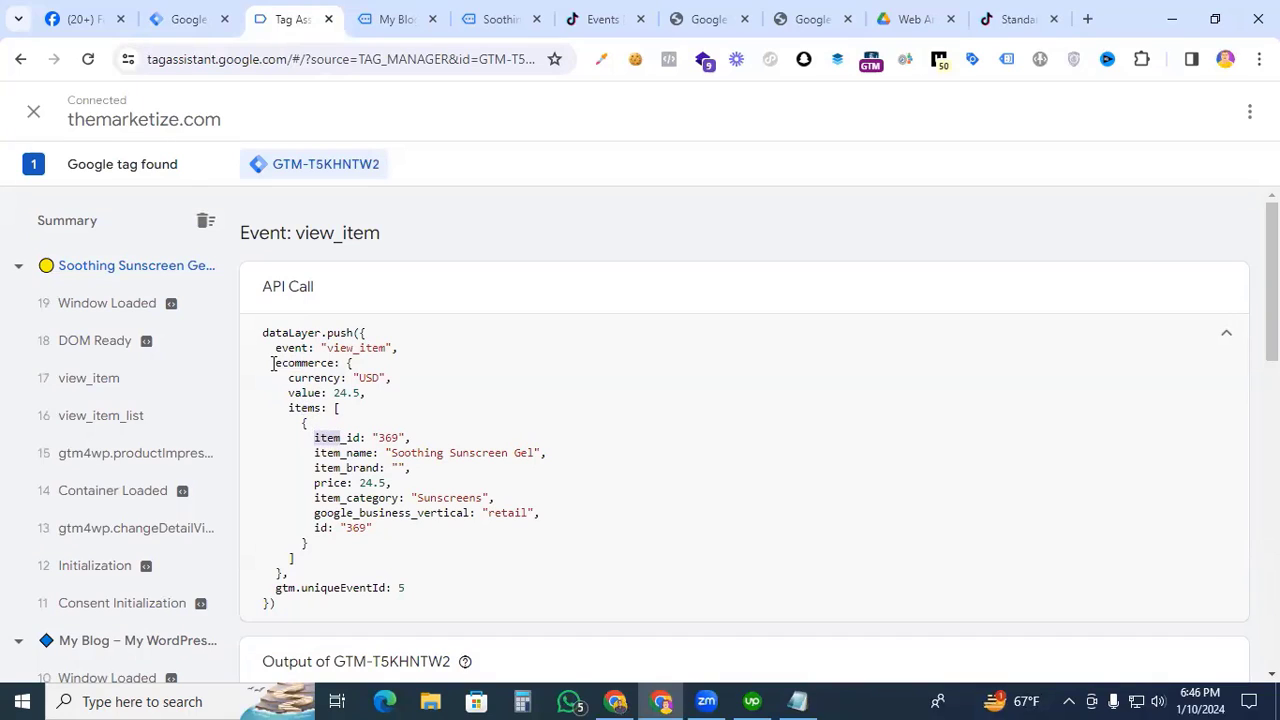
{"action": "left_click", "coordinate": [346, 408]}
{"action": "left_click_drag", "start_coordinate": [314, 437], "coordinate": [362, 437]}
{"action": "left_click_drag", "start_coordinate": [272, 365], "coordinate": [334, 364]}
- Enter the data layer key ecommerce.items.0.item_id using key names copied from Tag Assistant
{"action": "left_click", "coordinate": [185, 19]}
{"action": "left_click", "coordinate": [288, 20]}
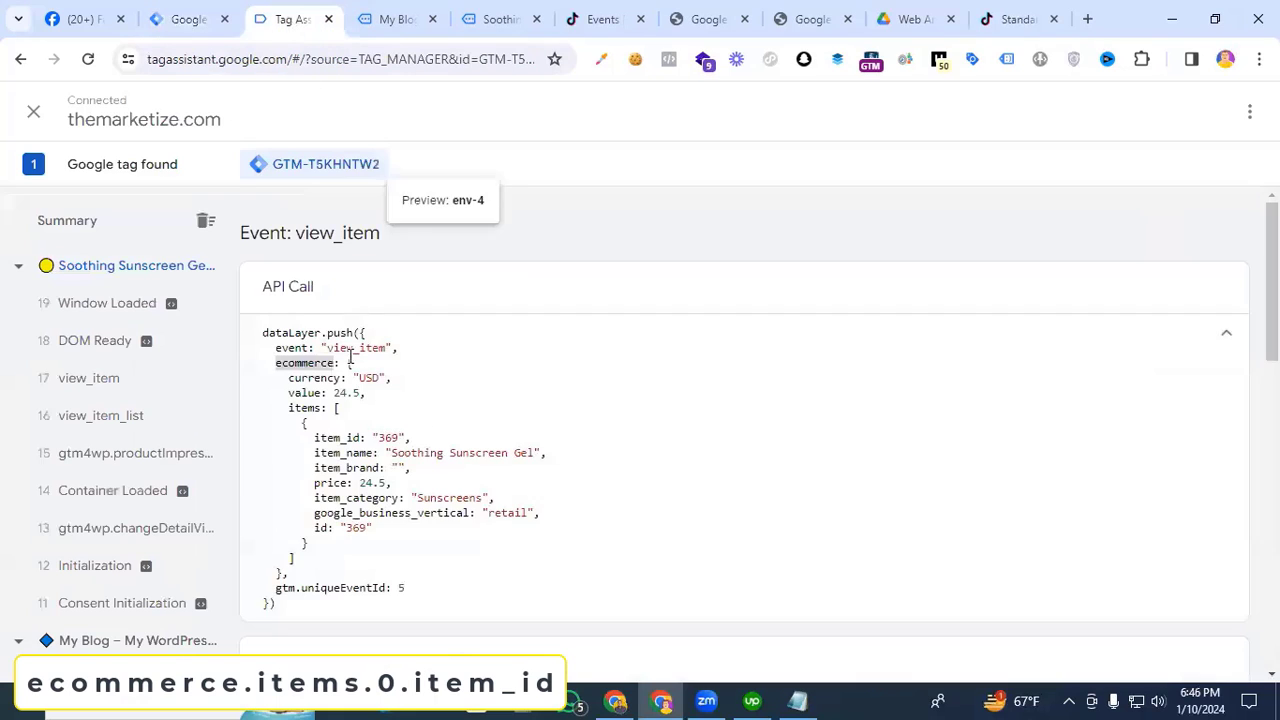
{"action": "left_click_drag", "start_coordinate": [288, 410], "coordinate": [322, 409]}
{"action": "key", "text": "ctrl+c"}
{"action": "left_click", "coordinate": [185, 19]}
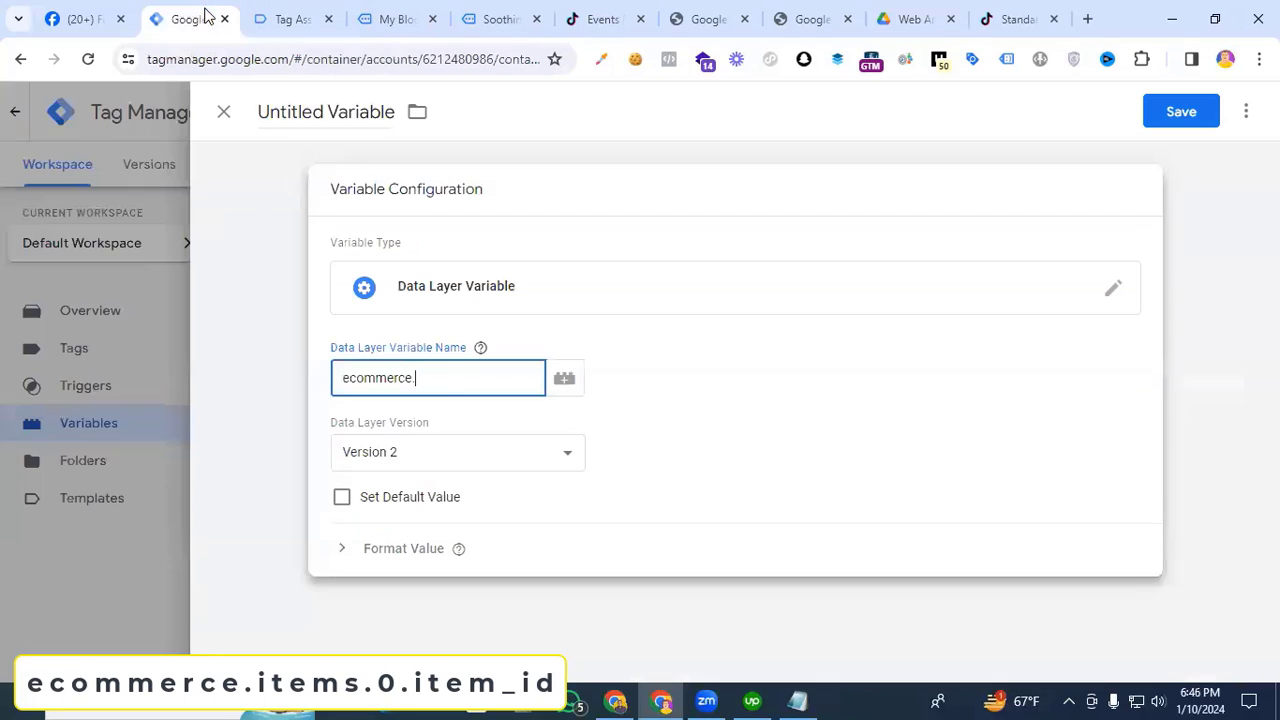
{"action": "key", "text": "ctrl+v"}
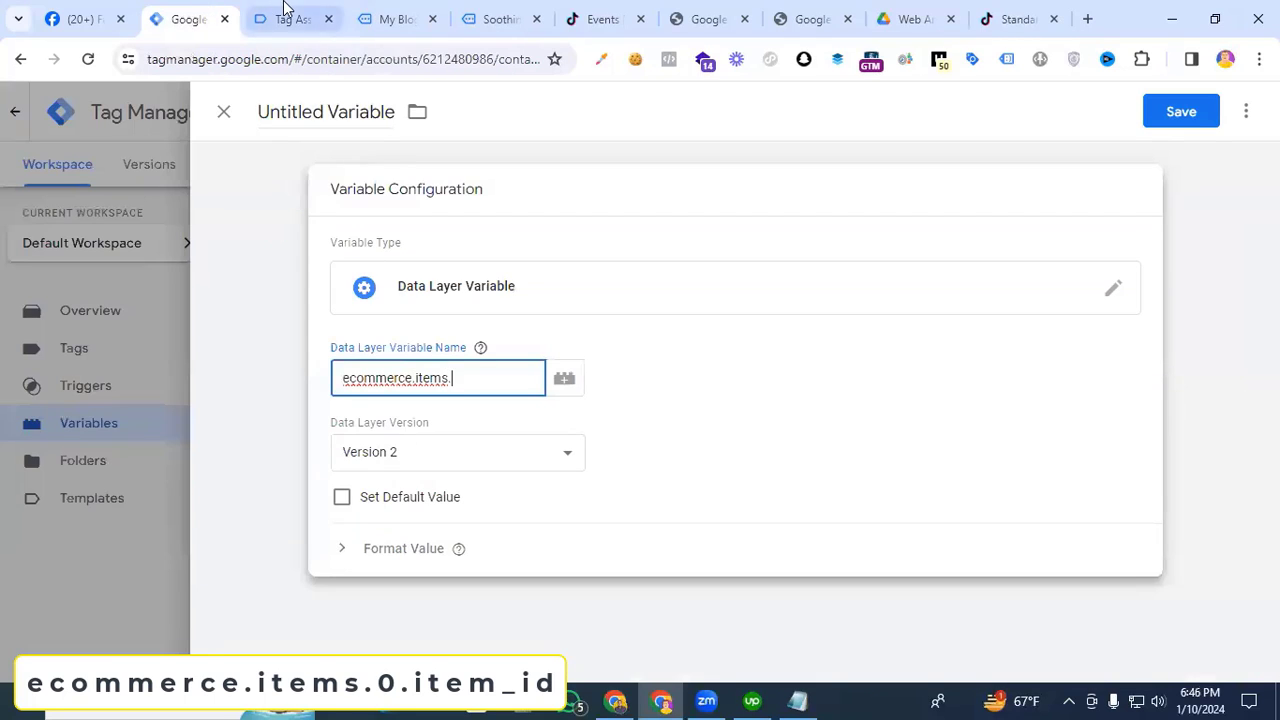
{"action": "left_click", "coordinate": [290, 19]}
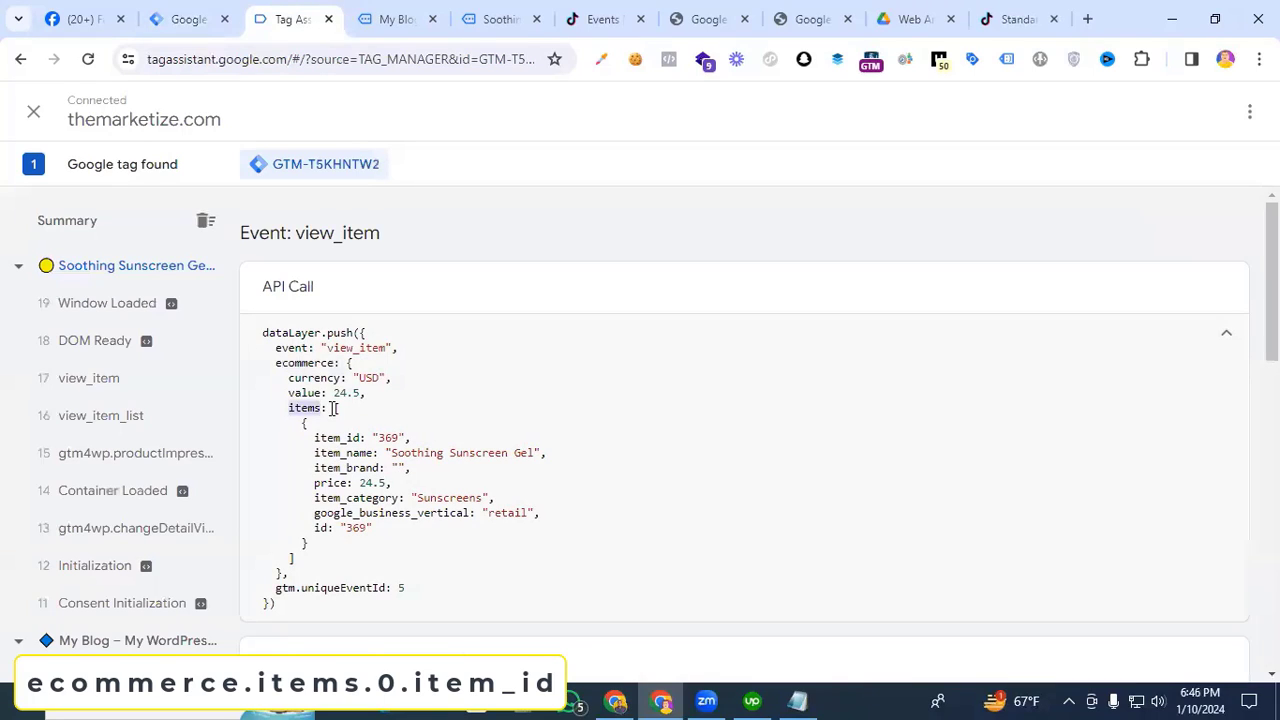
{"action": "key", "text": "ctrl+shift+Tab"}
{"action": "type", "text": "."}
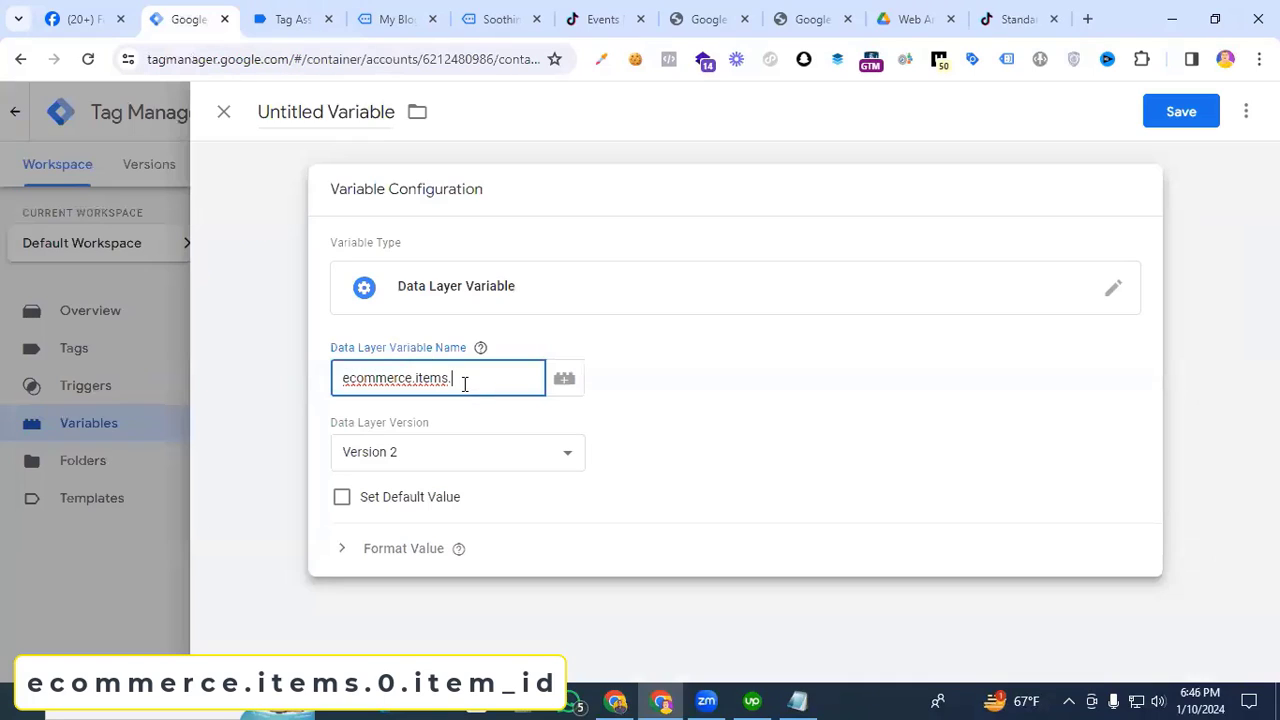
{"action": "type", "text": "0."}
{"action": "left_click", "coordinate": [264, 19]}
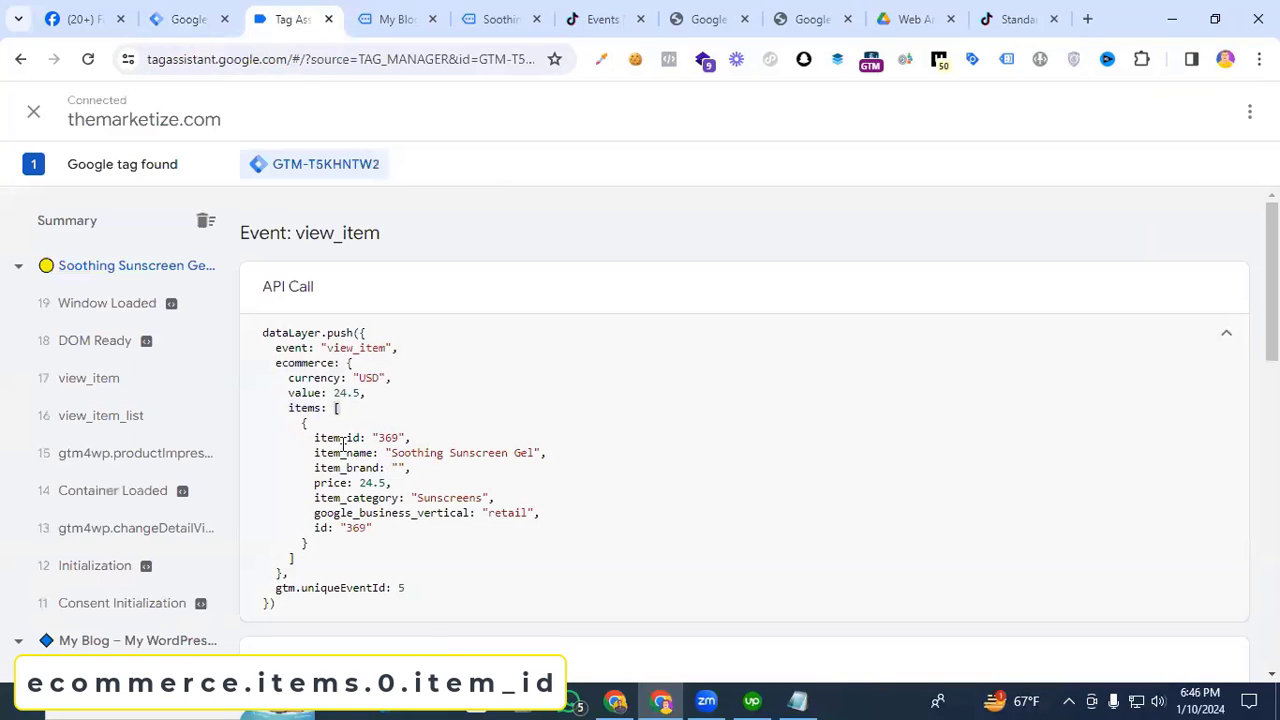
{"action": "left_click_drag", "start_coordinate": [316, 440], "coordinate": [362, 433]}
{"action": "key", "text": "ctrl+c"}
{"action": "left_click", "coordinate": [190, 19]}
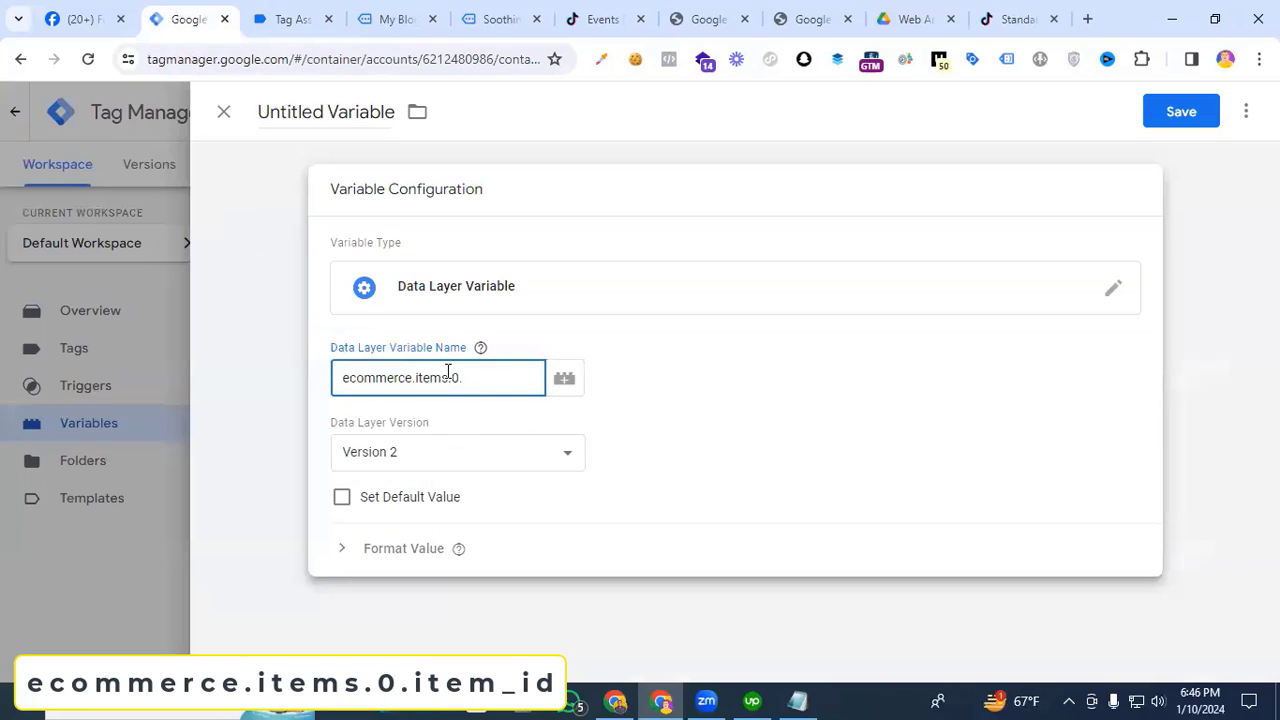
{"action": "key", "text": "ctrl+v"}
- Title the variable 'dlv - item_id'
{"action": "left_click", "coordinate": [334, 114]}
{"action": "key", "text": "ctrl+a"}
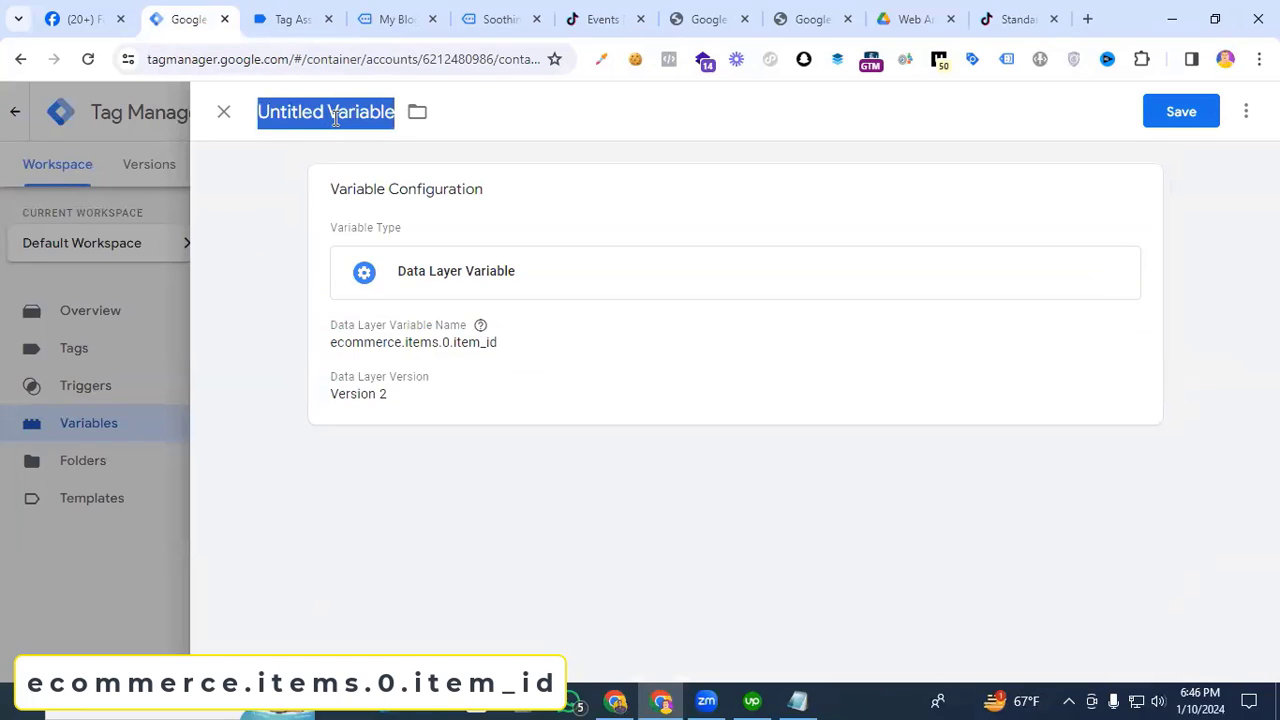
{"action": "type", "text": "dlv - "}
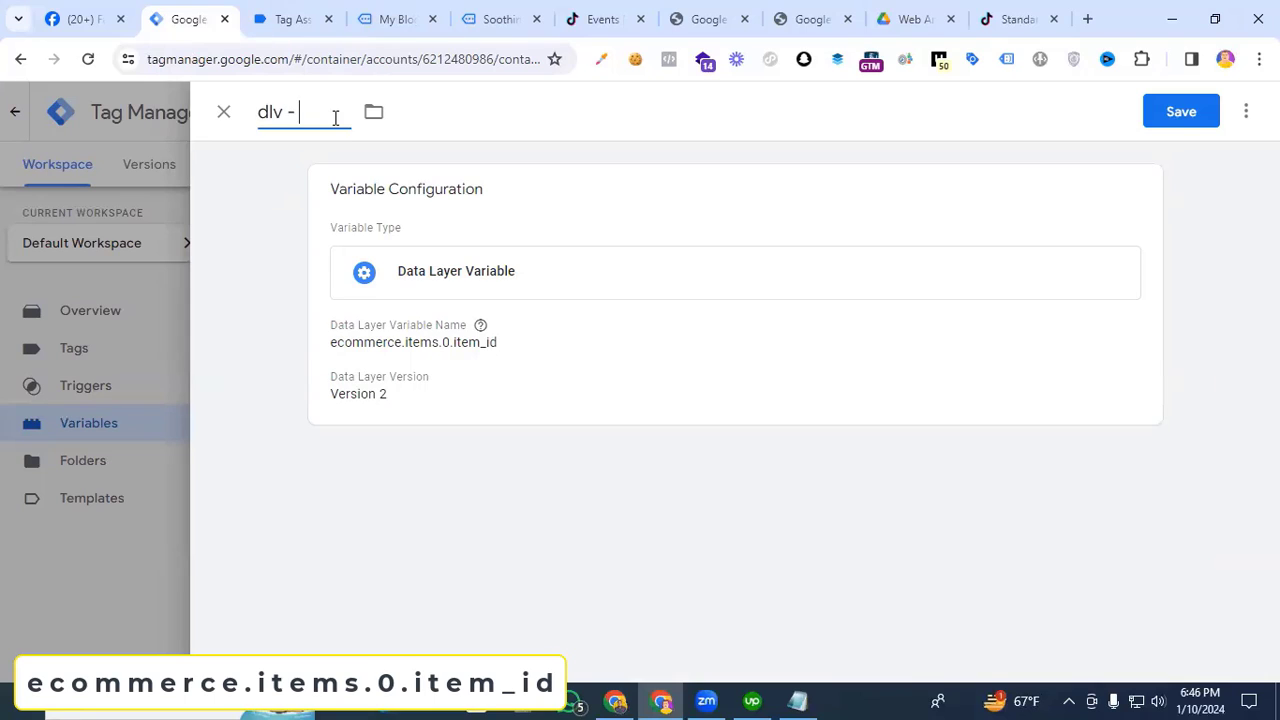
{"action": "type", "text": "item_id"}
- Save the item_id variable and check the item_name key in the view_item data
{"action": "key", "text": "Return"}
{"action": "left_click", "coordinate": [293, 19]}
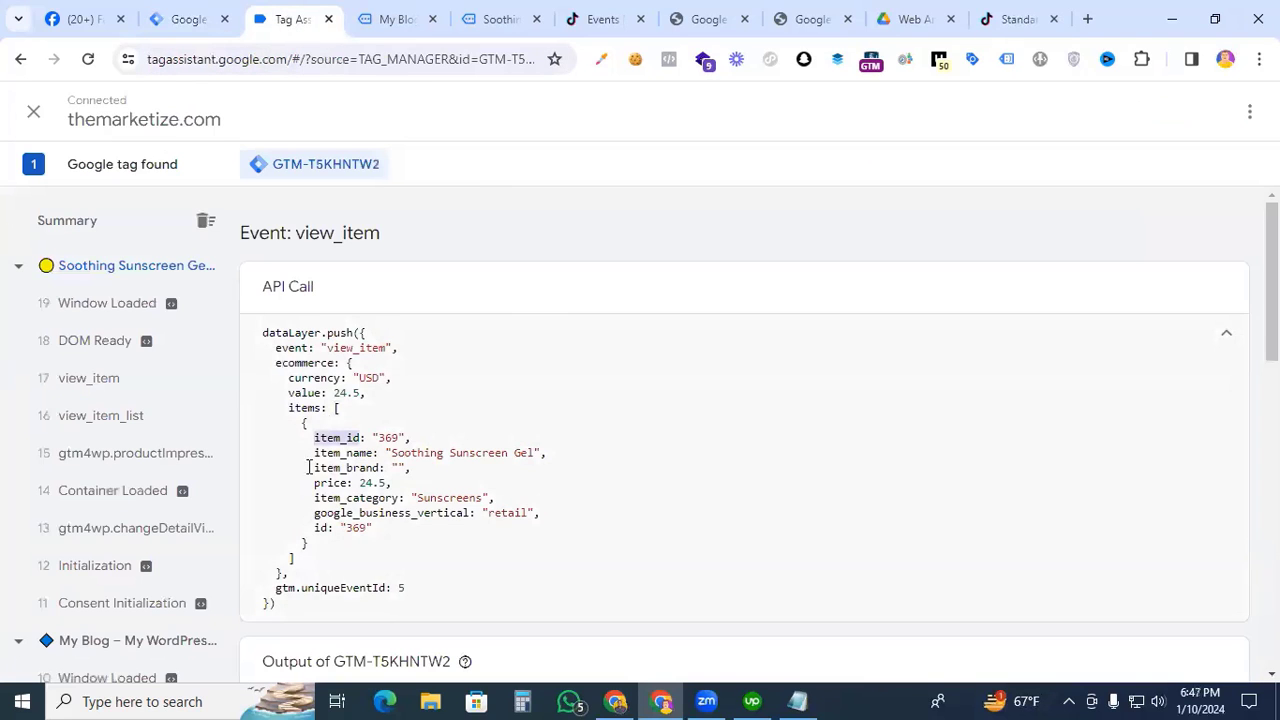
{"action": "left_click_drag", "start_coordinate": [315, 456], "coordinate": [347, 456]}
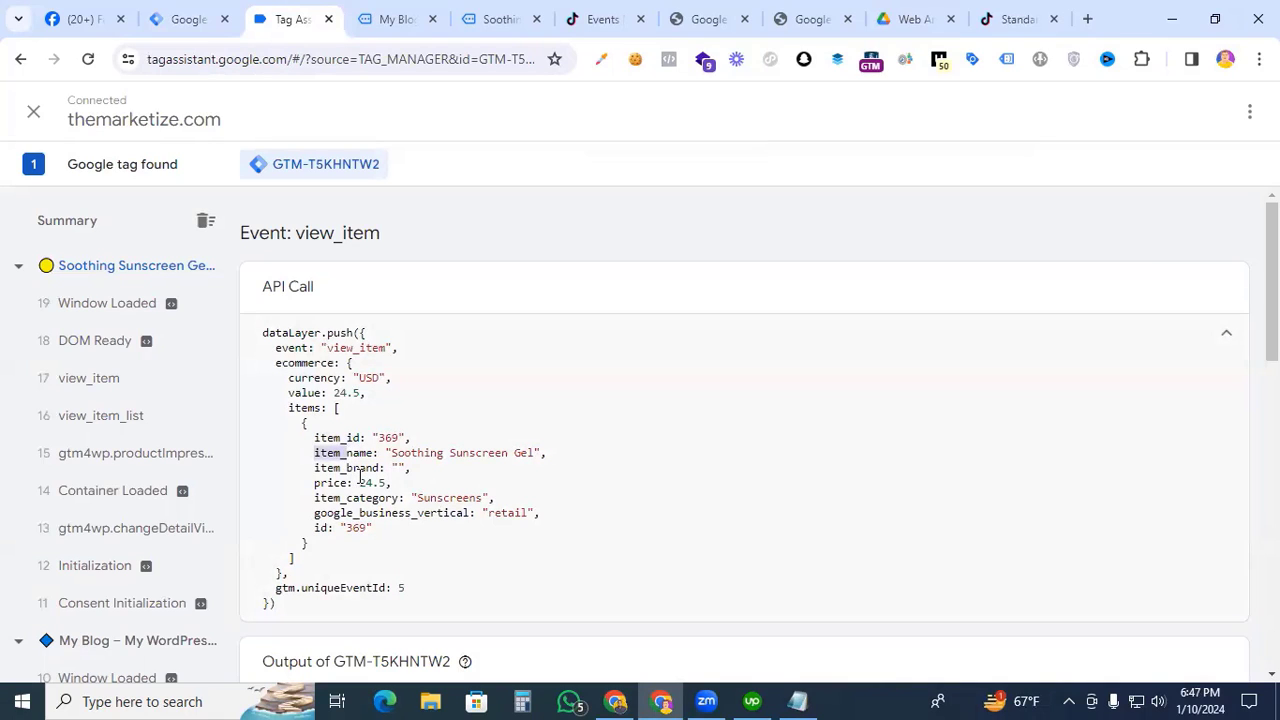
{"action": "left_click", "coordinate": [192, 20]}
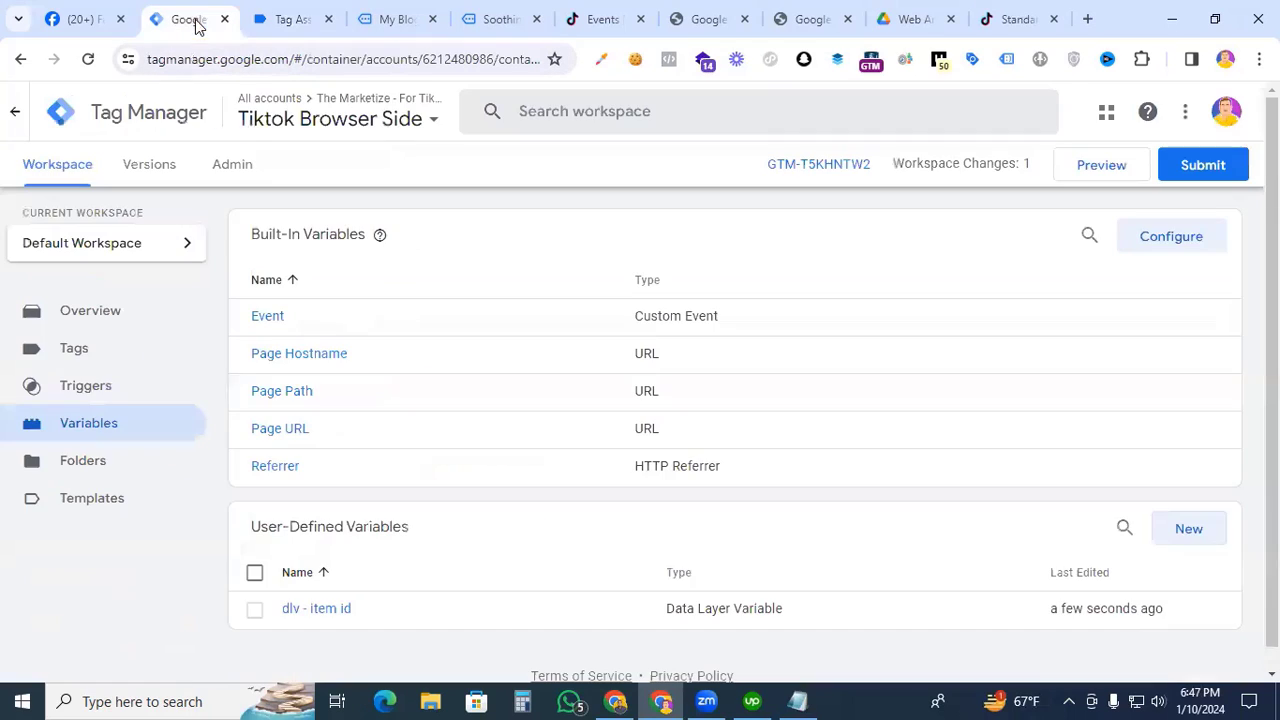
- Create Data Layer Variable 'dlv - item name' reading ecommerce.items.0.item_name and save it
{"action": "left_click", "coordinate": [1182, 530]}
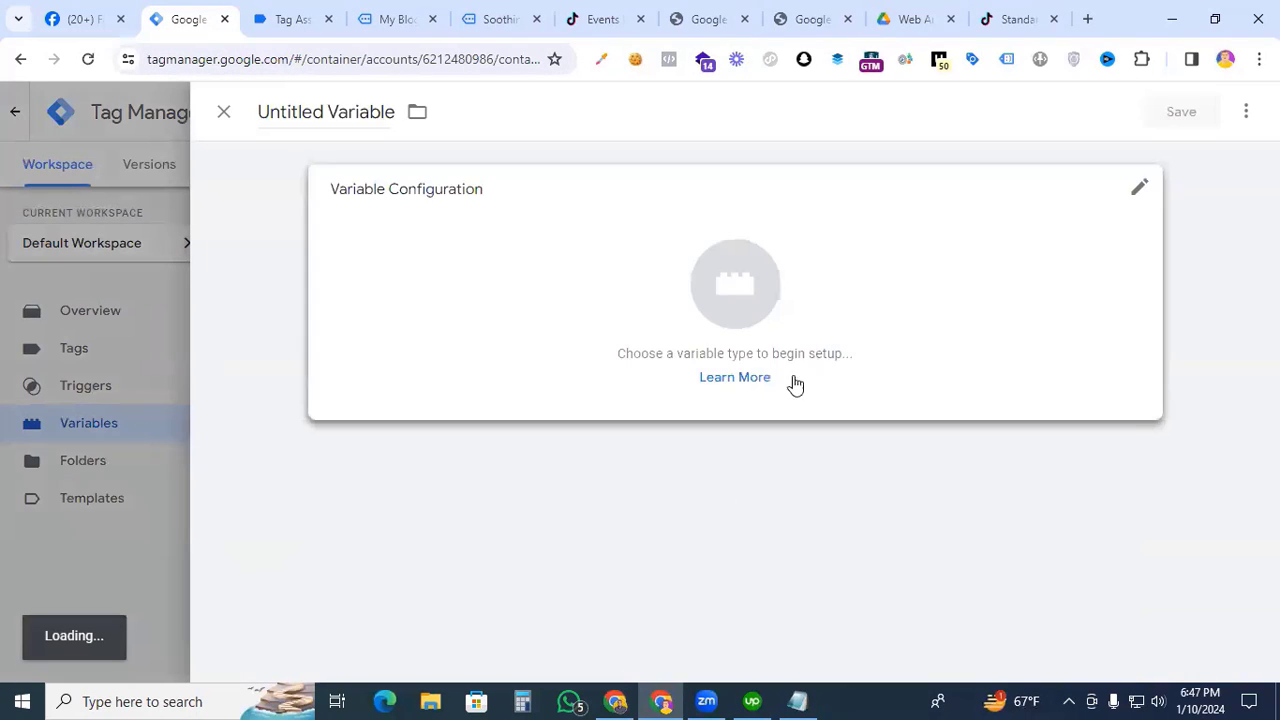
{"action": "left_click", "coordinate": [729, 289]}
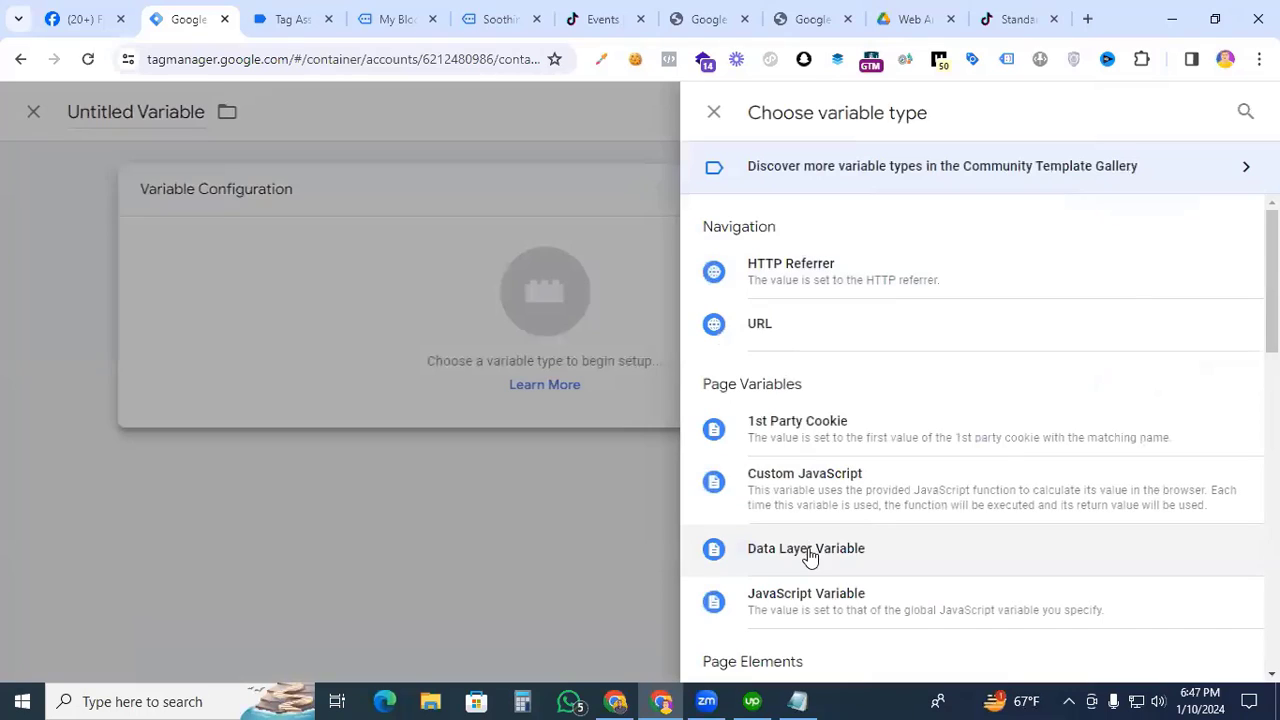
{"action": "left_click", "coordinate": [810, 549]}
{"action": "left_click", "coordinate": [351, 375]}
{"action": "type", "text": "e"}
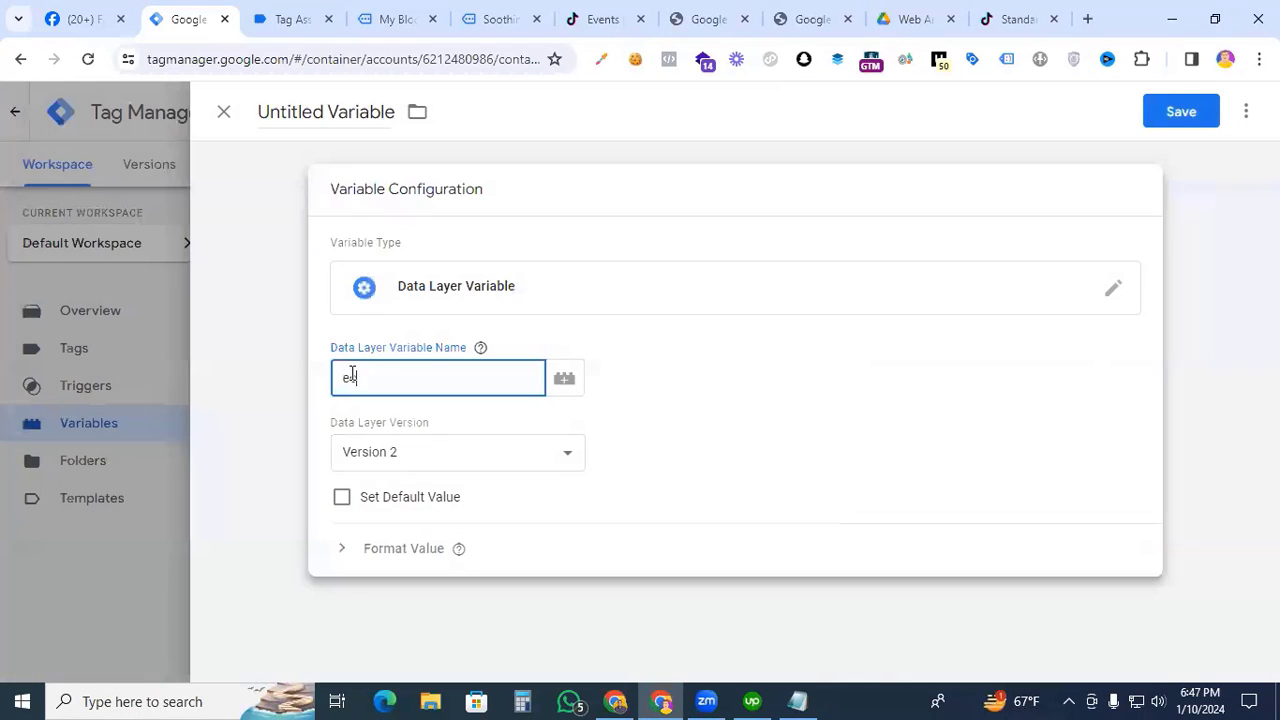
{"action": "type", "text": "commerce.items.)"}
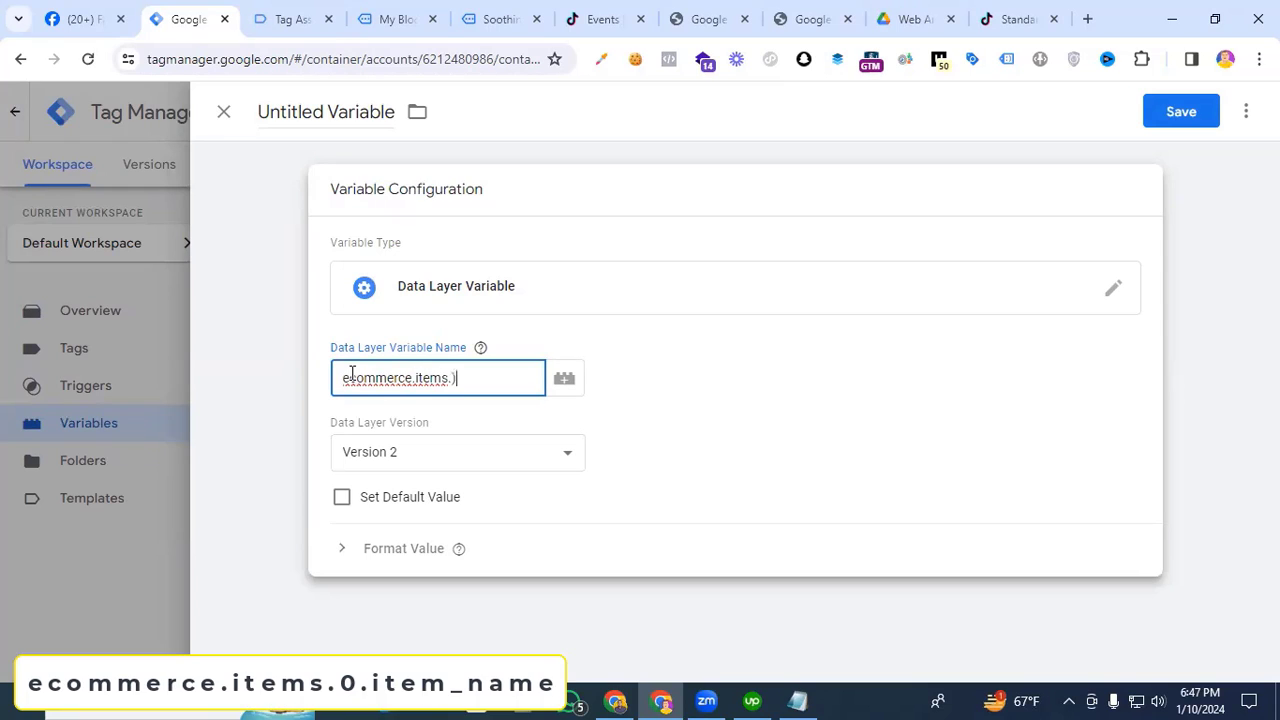
{"action": "key", "text": "BackSpace"}
{"action": "type", "text": "0.item_name"}
{"action": "key", "text": "BackSpace"}
{"action": "key", "text": "BackSpace"}
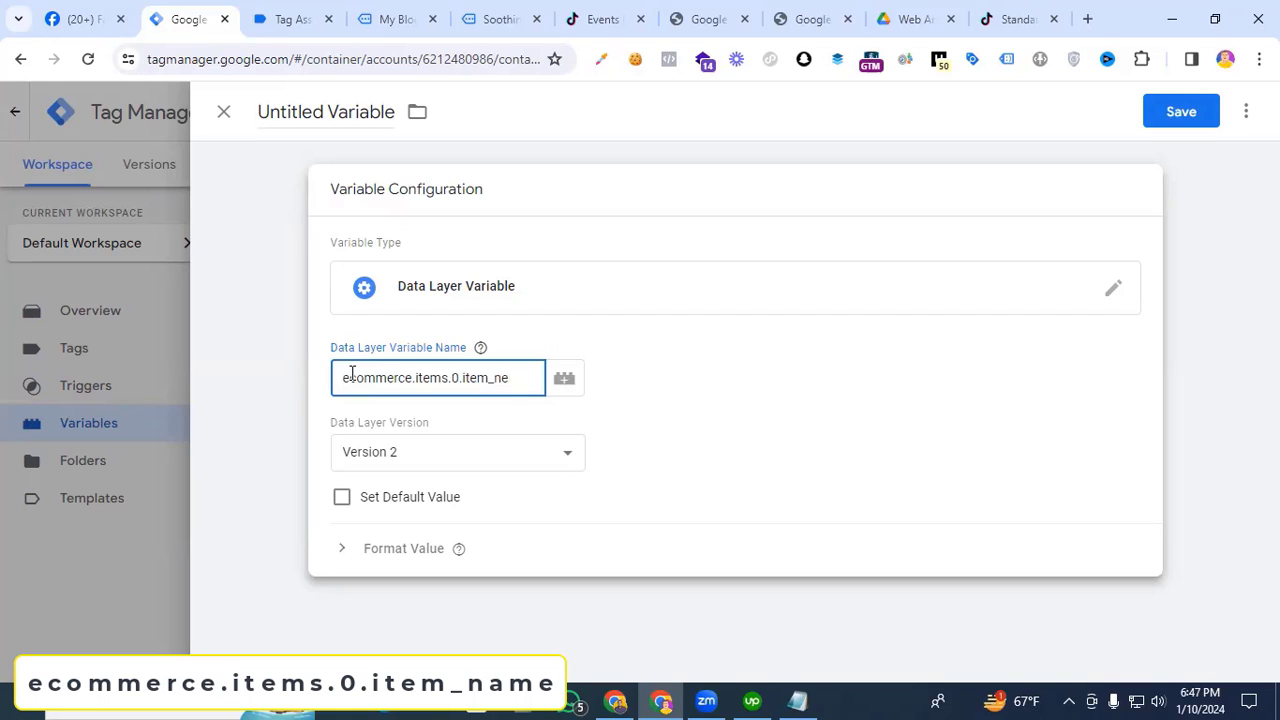
{"action": "key", "text": "BackSpace"}
{"action": "type", "text": "am"}
{"action": "left_click", "coordinate": [320, 112]}
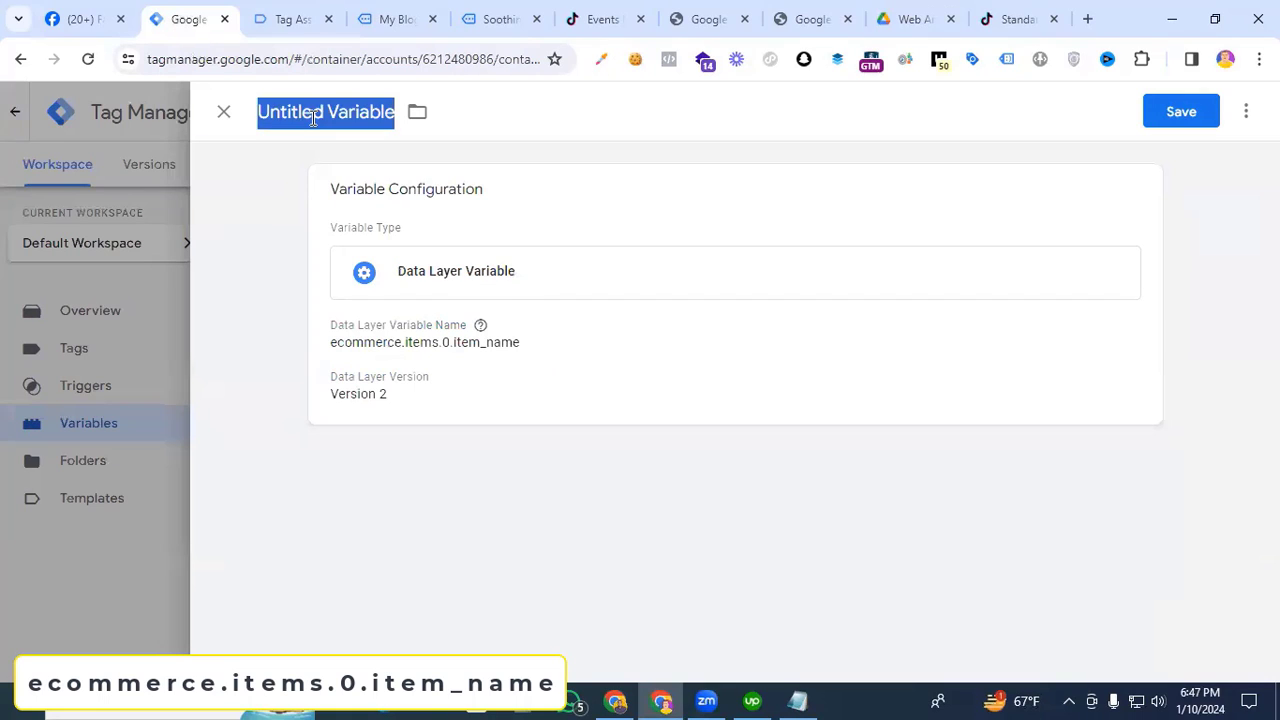
{"action": "type", "text": "dlv - item"}
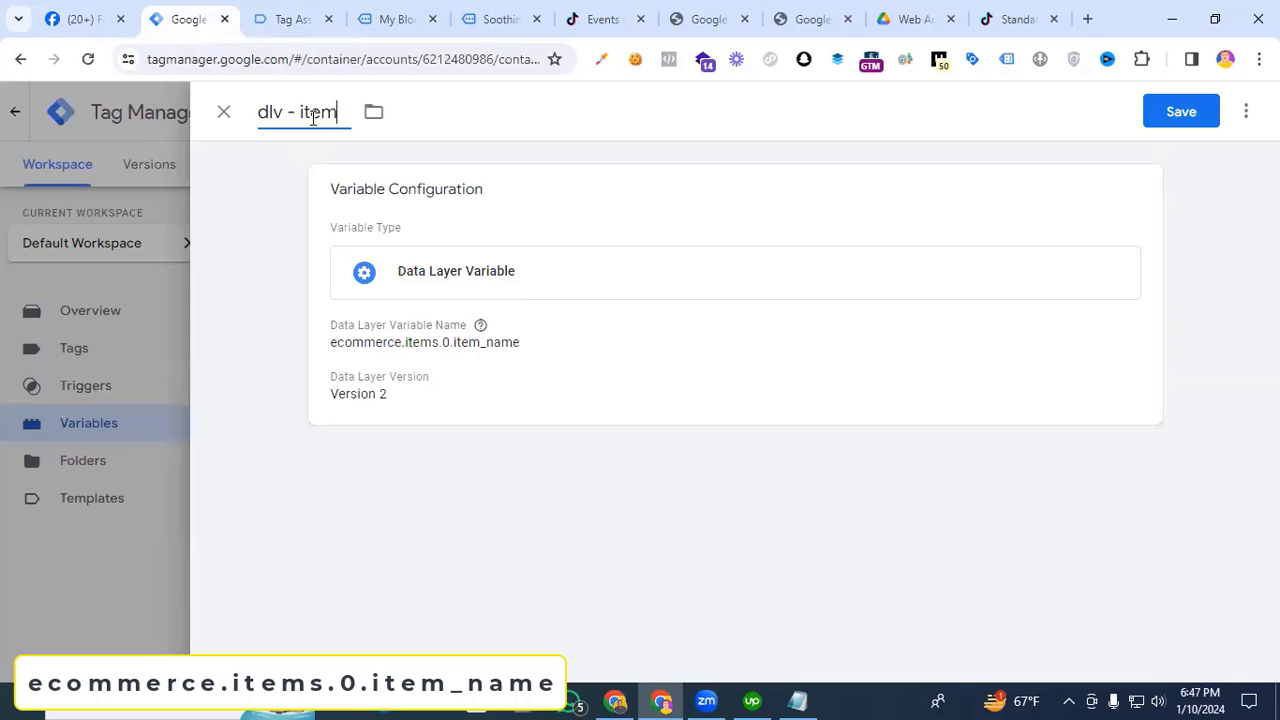
{"action": "type", "text": " name"}
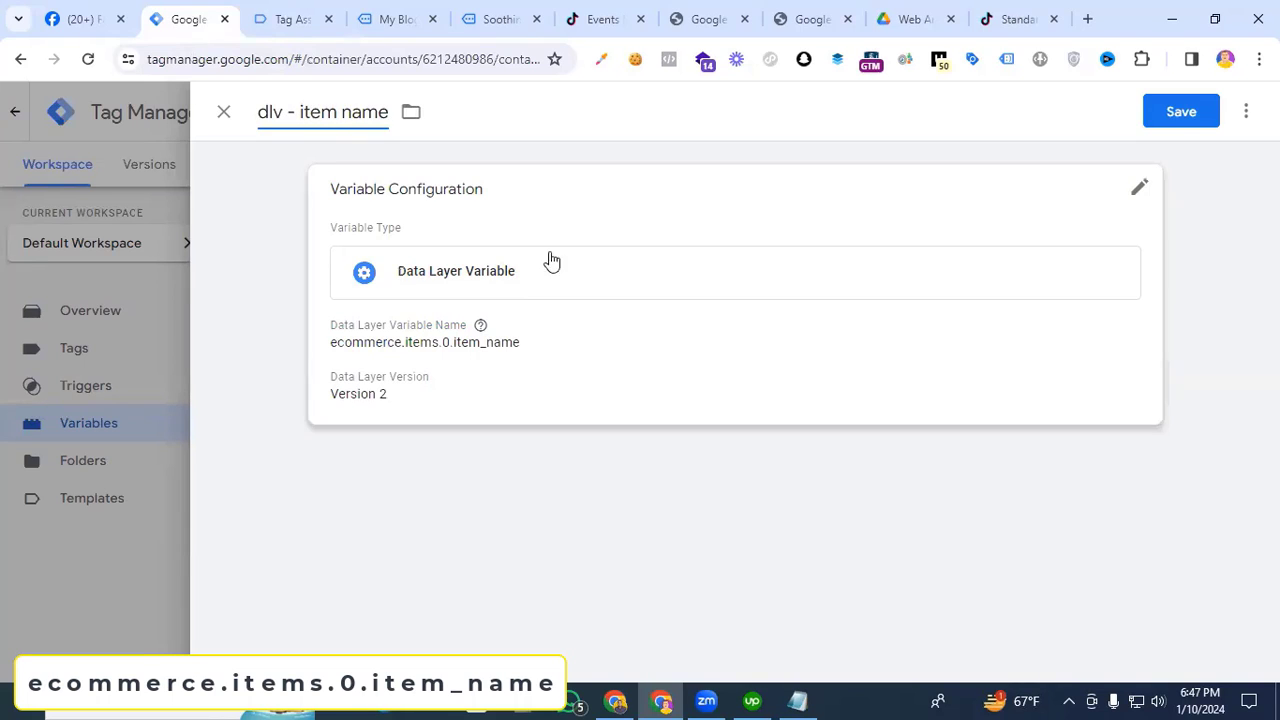
{"action": "left_click", "coordinate": [1156, 113]}
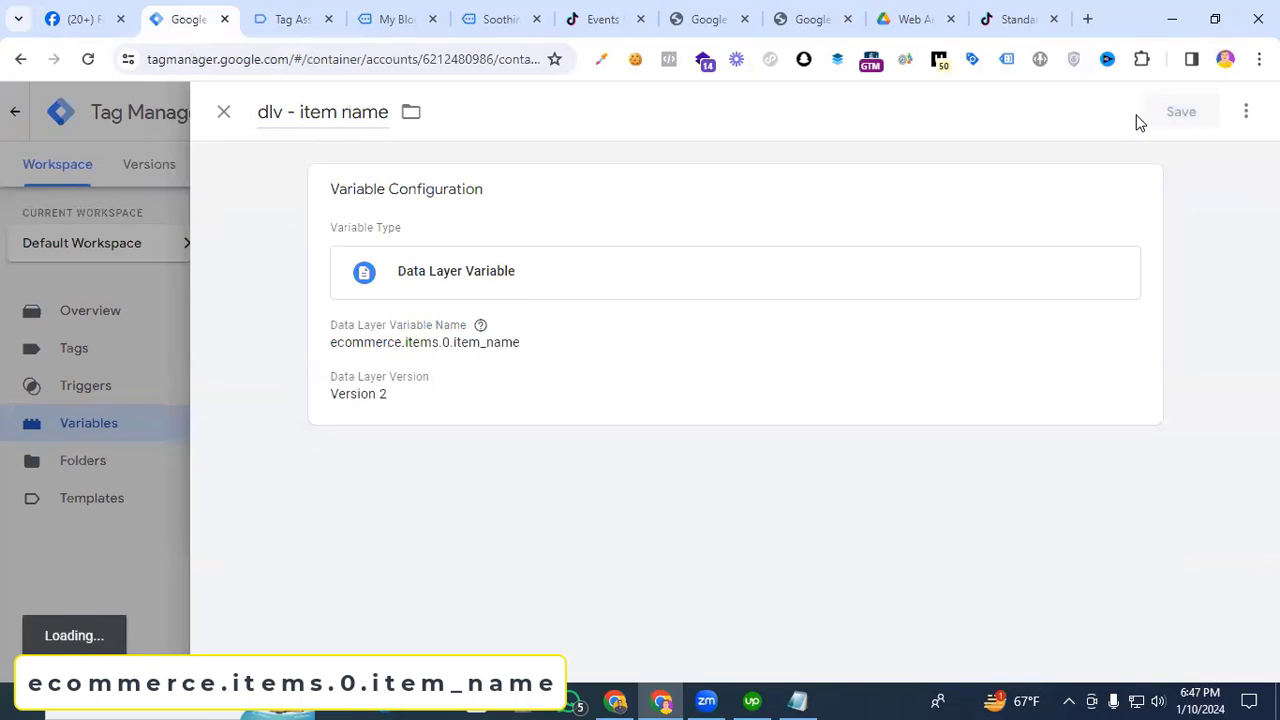
- Create Data Layer Variable 'dlv - currency' reading ecommerce.currency and save it
{"action": "scroll", "coordinate": [834, 360], "scroll_direction": "down", "scroll_amount": 1}
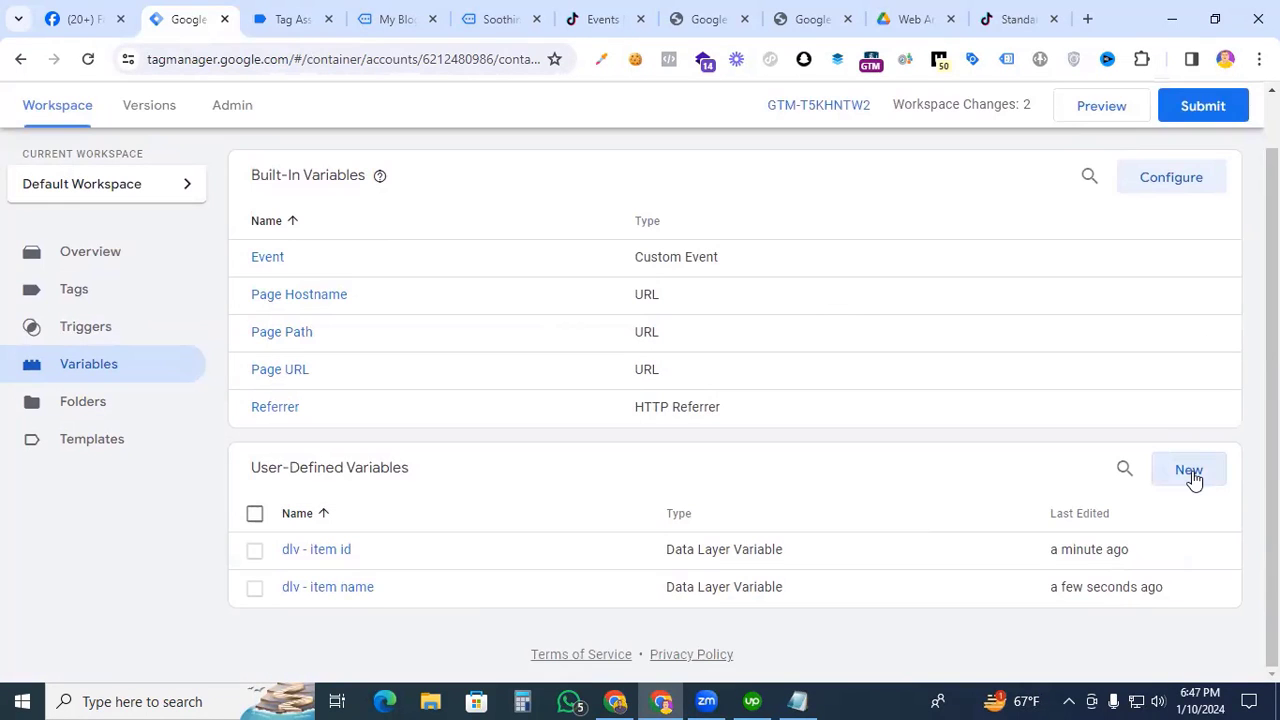
{"action": "left_click", "coordinate": [1192, 478]}
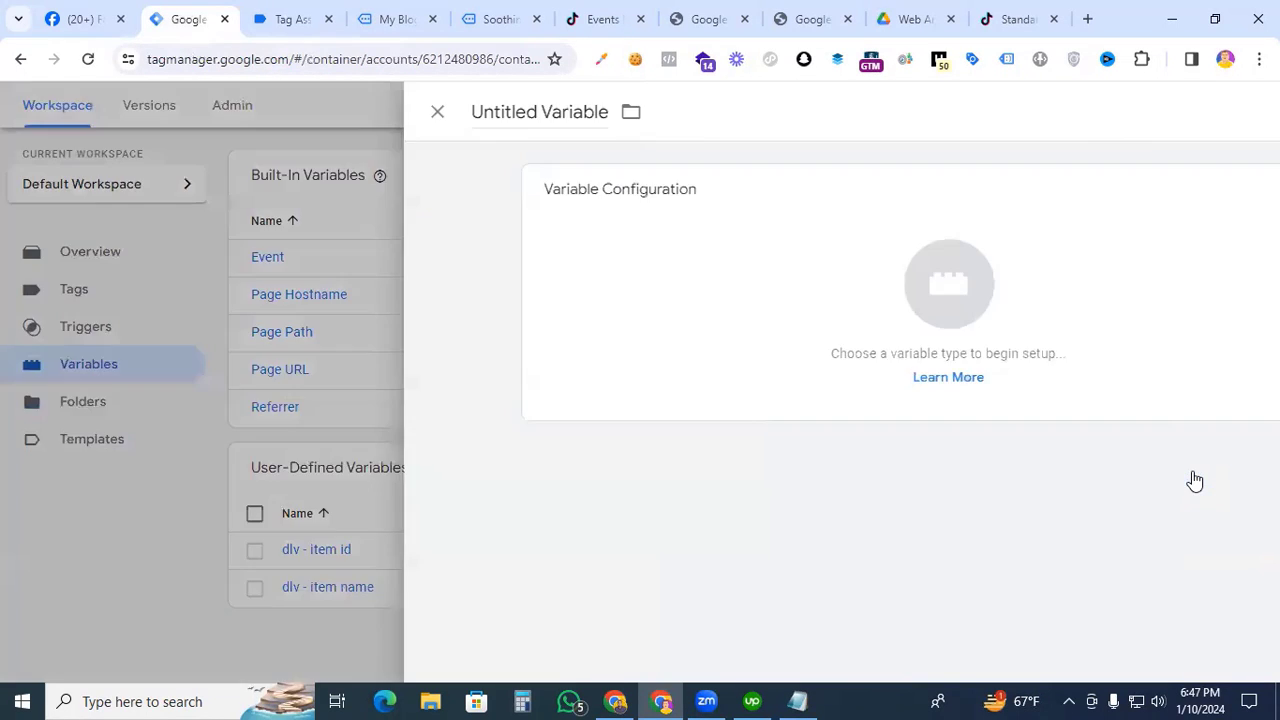
{"action": "left_click", "coordinate": [743, 300]}
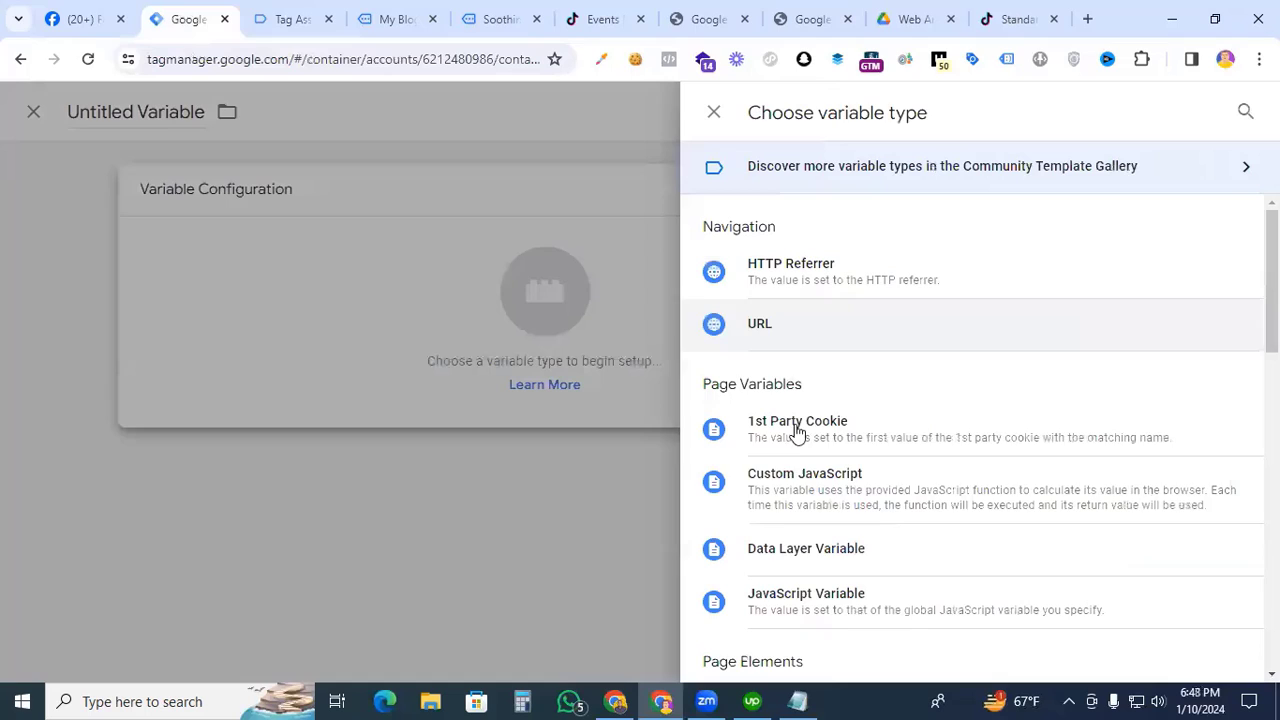
{"action": "left_click", "coordinate": [789, 545]}
{"action": "left_click", "coordinate": [290, 19]}
{"action": "left_click", "coordinate": [190, 19]}
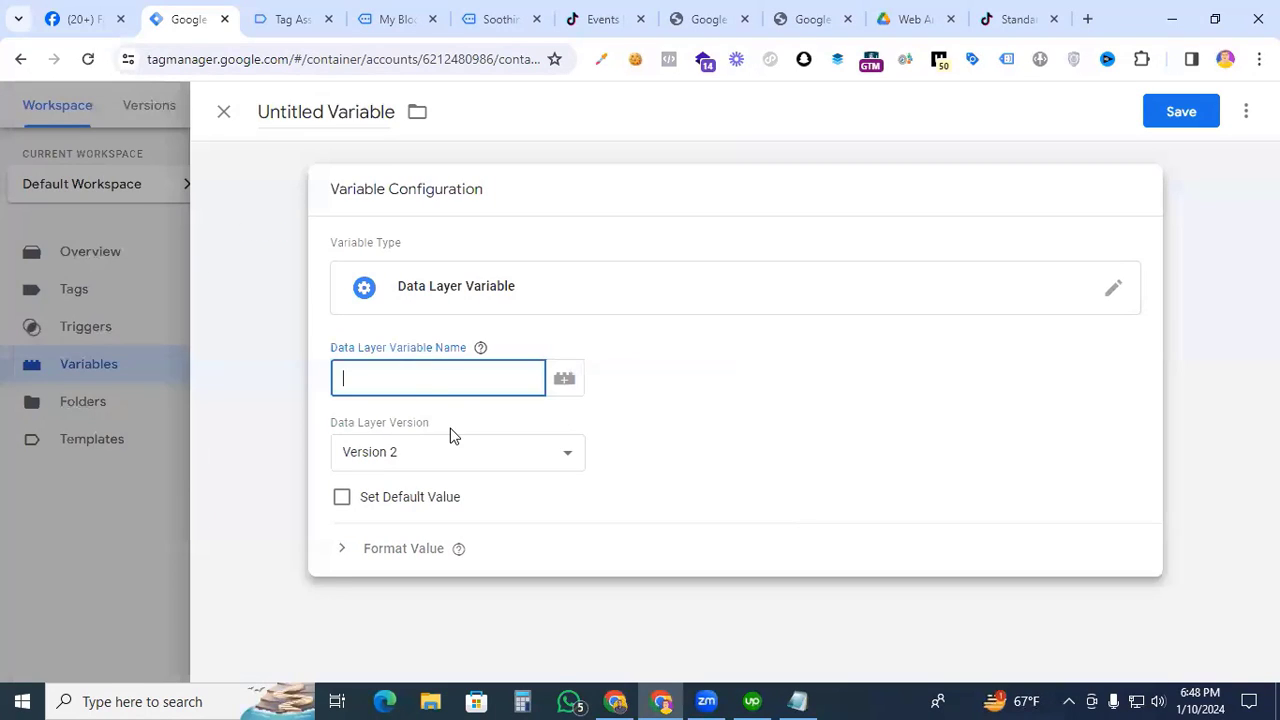
{"action": "type", "text": "eco"}
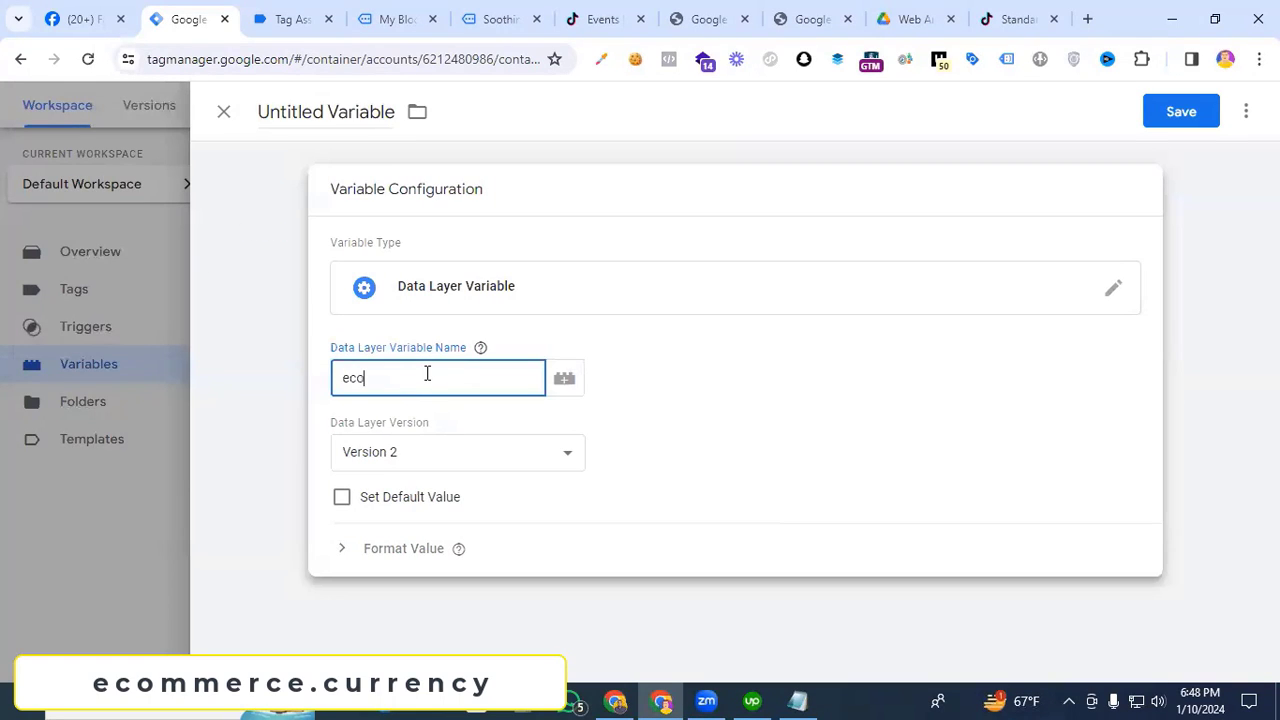
{"action": "type", "text": "mmerce.currency"}
{"action": "left_click", "coordinate": [337, 112]}
{"action": "type", "text": "dlv "}
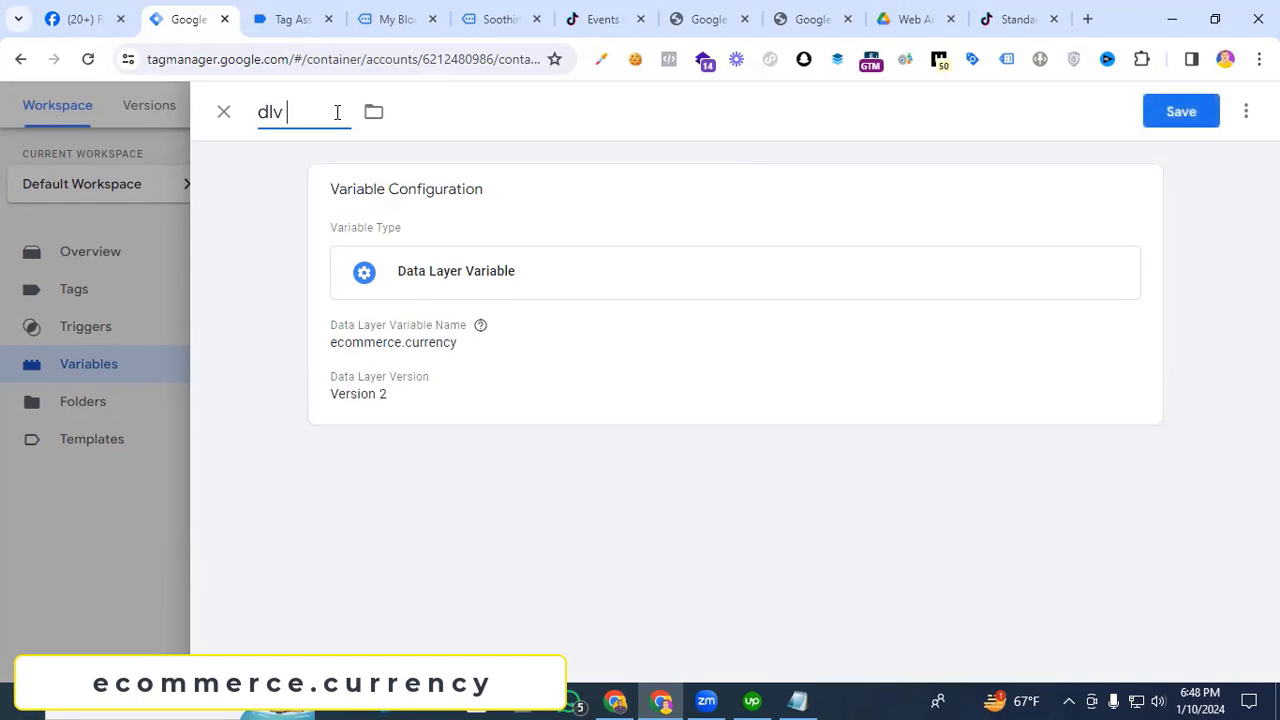
{"action": "type", "text": "- currency"}
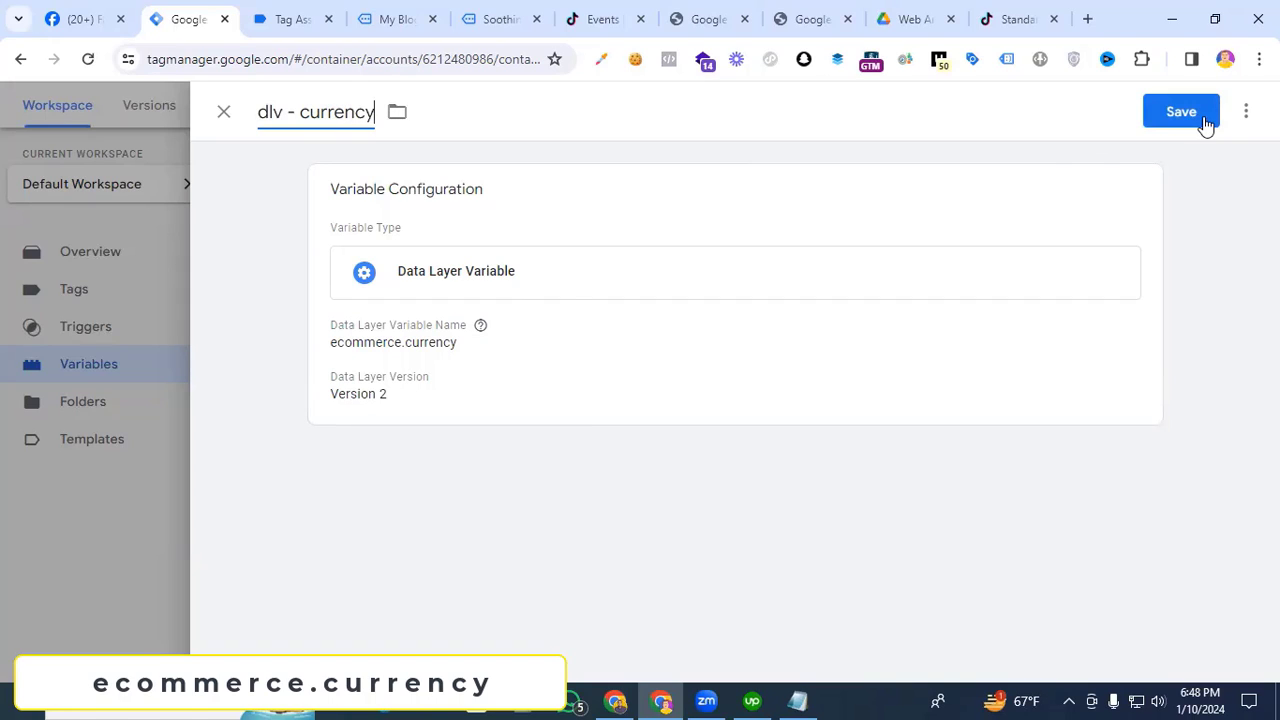
{"action": "left_click", "coordinate": [1183, 118]}
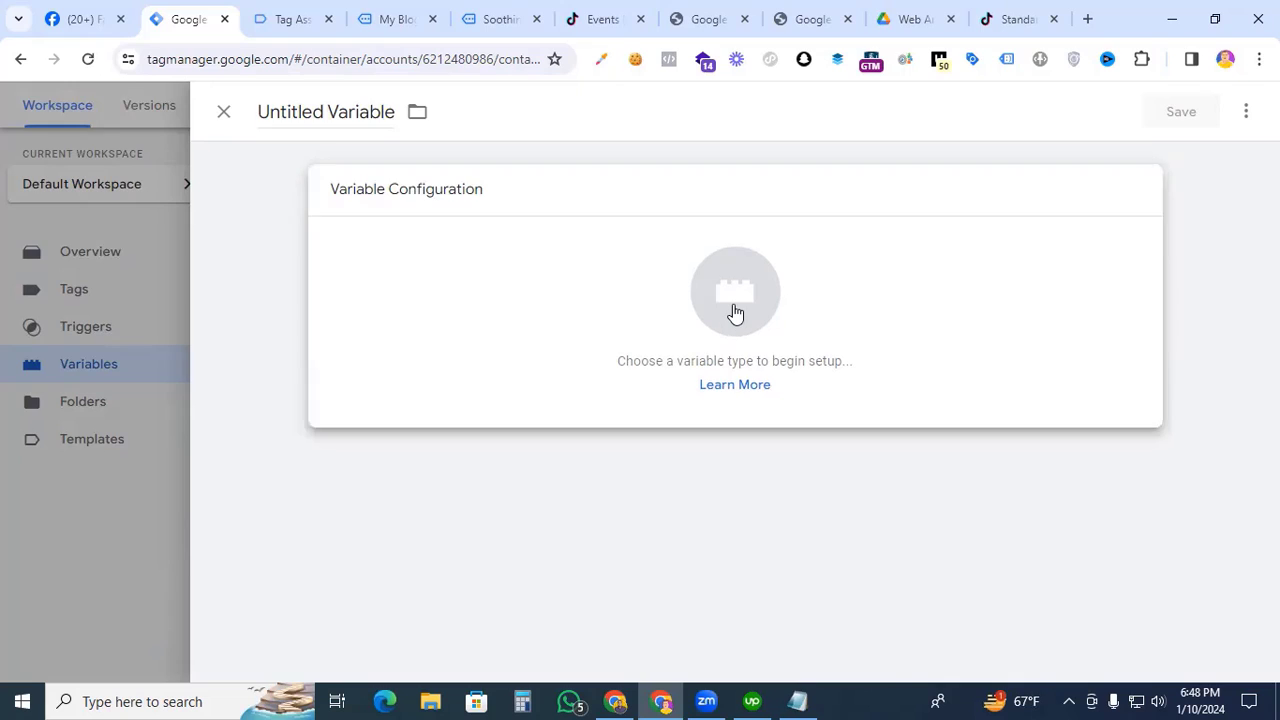
- Create a Data Layer Variable named 'dlv value' reading the ecommerce value key, and save it
{"action": "left_click", "coordinate": [735, 313]}
{"action": "left_click", "coordinate": [794, 553]}
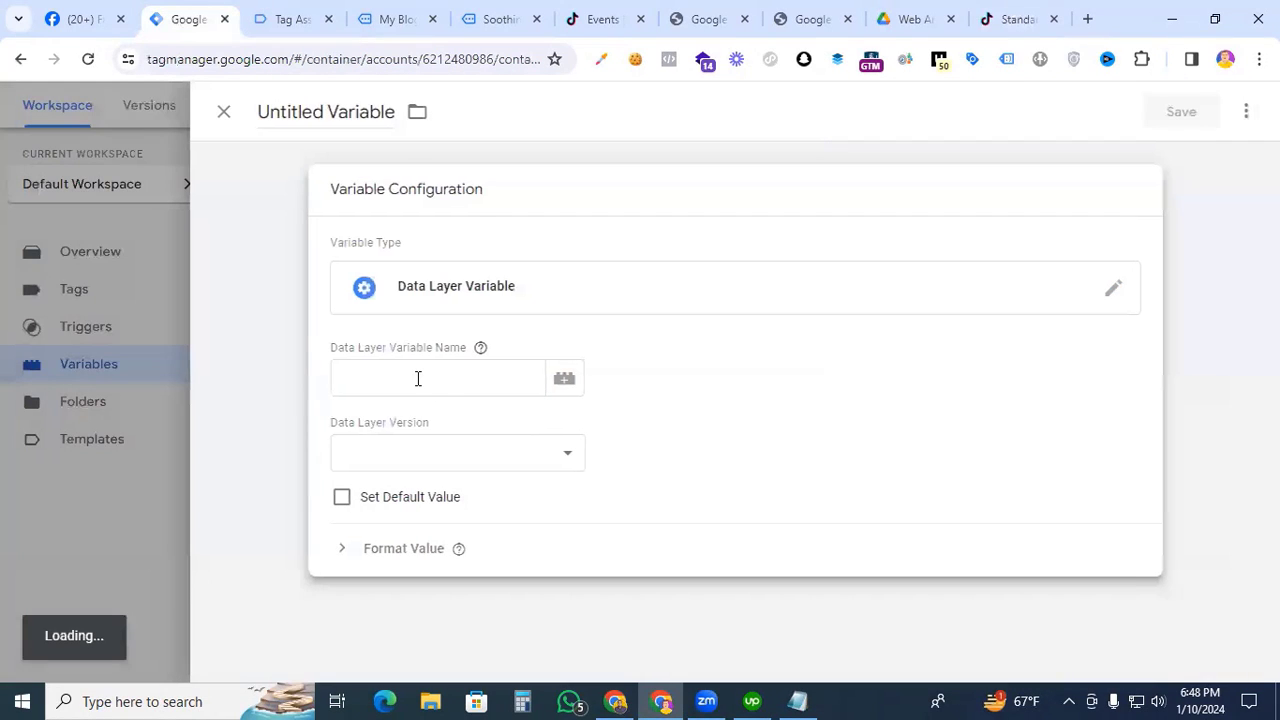
{"action": "left_click", "coordinate": [417, 378]}
{"action": "type", "text": "c"}
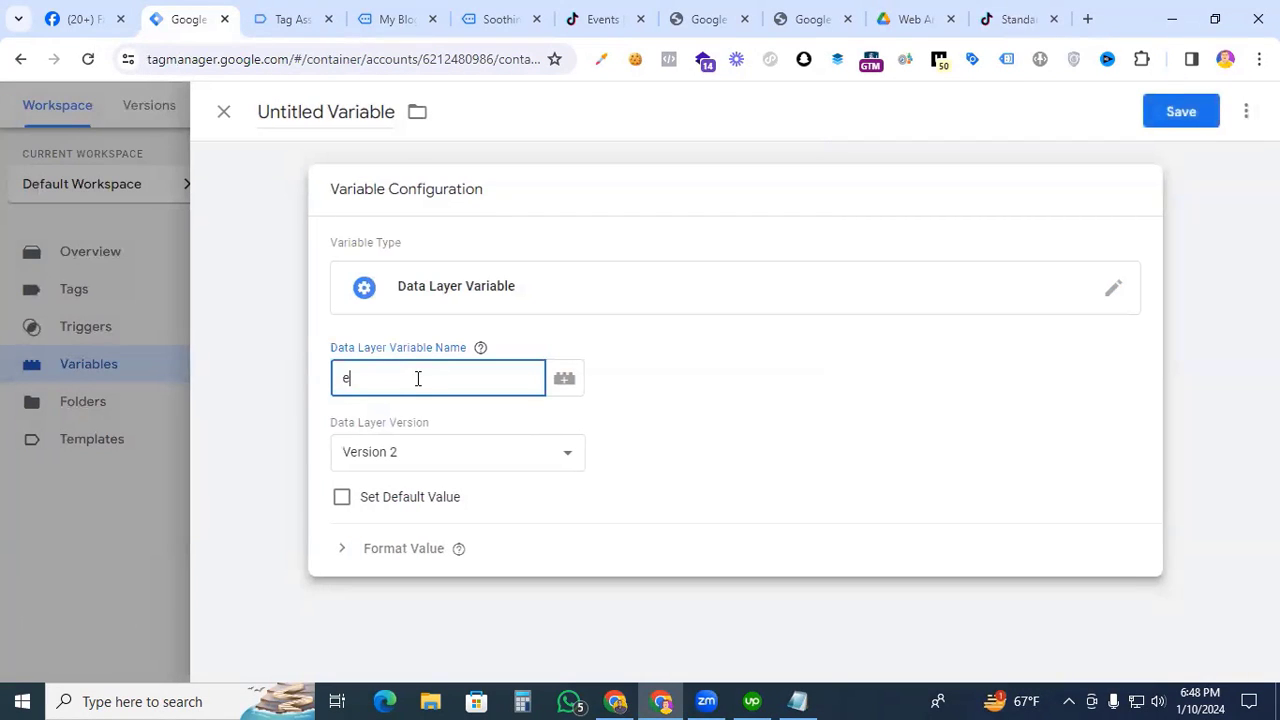
{"action": "type", "text": "commerce.valu"}
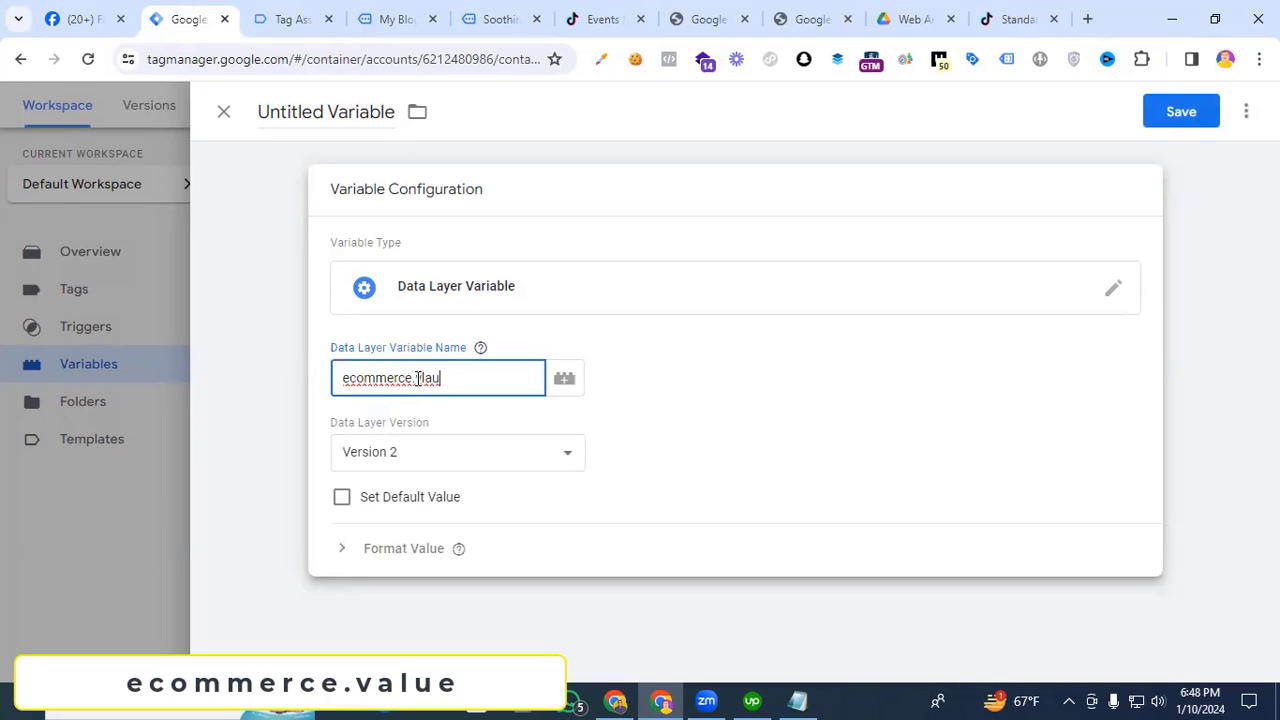
{"action": "type", "text": "e"}
{"action": "key", "text": "ctrl+a"}
{"action": "left_click", "coordinate": [300, 114]}
{"action": "type", "text": "dlv v"}
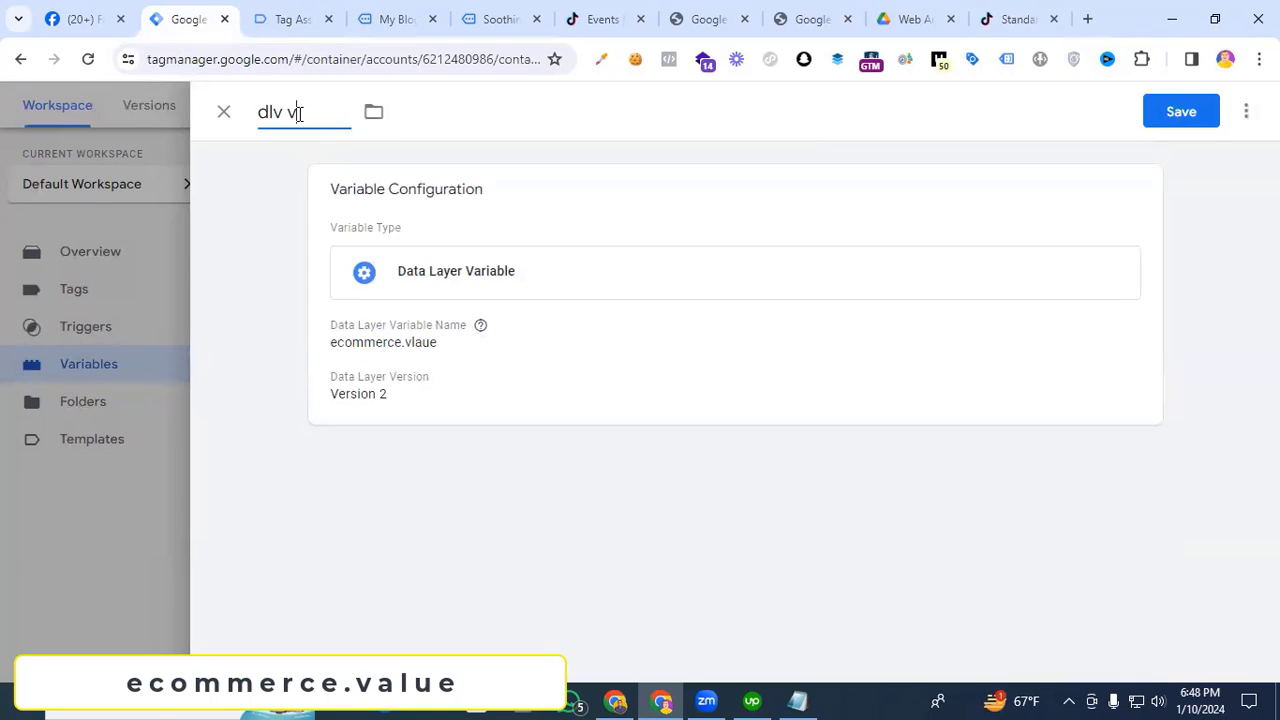
{"action": "type", "text": "alue"}
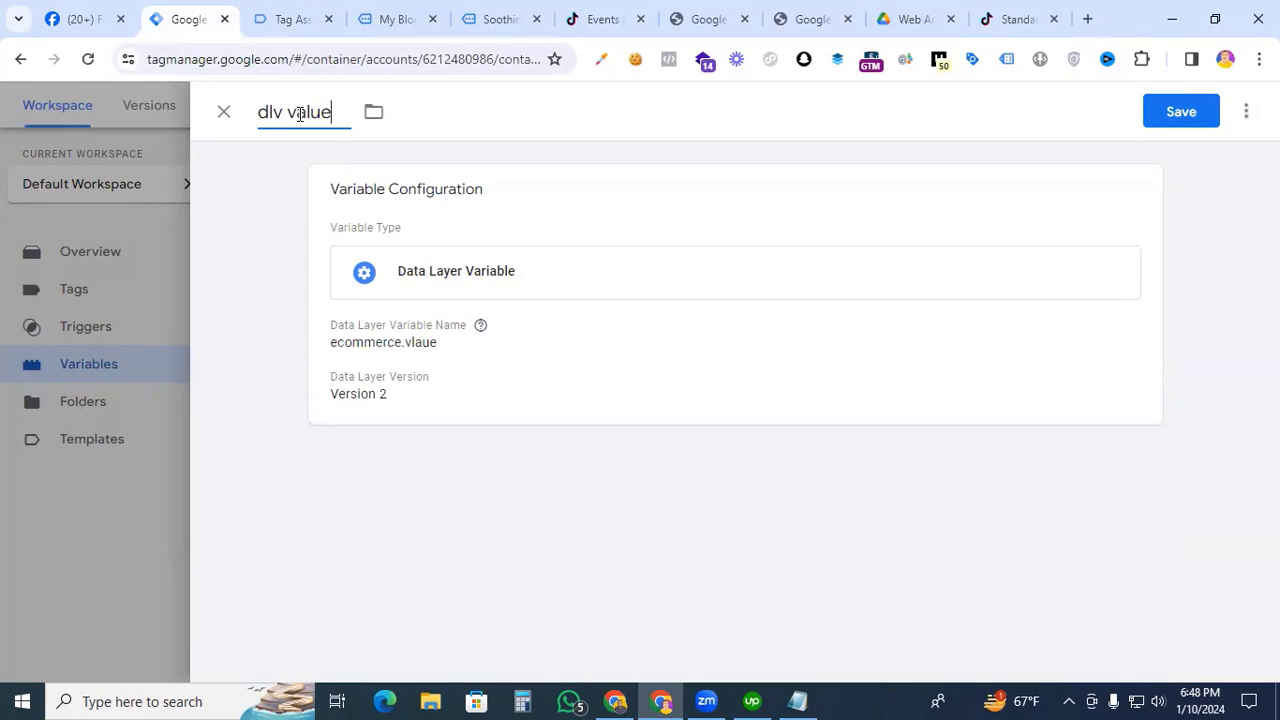
{"action": "left_click", "coordinate": [1175, 122]}
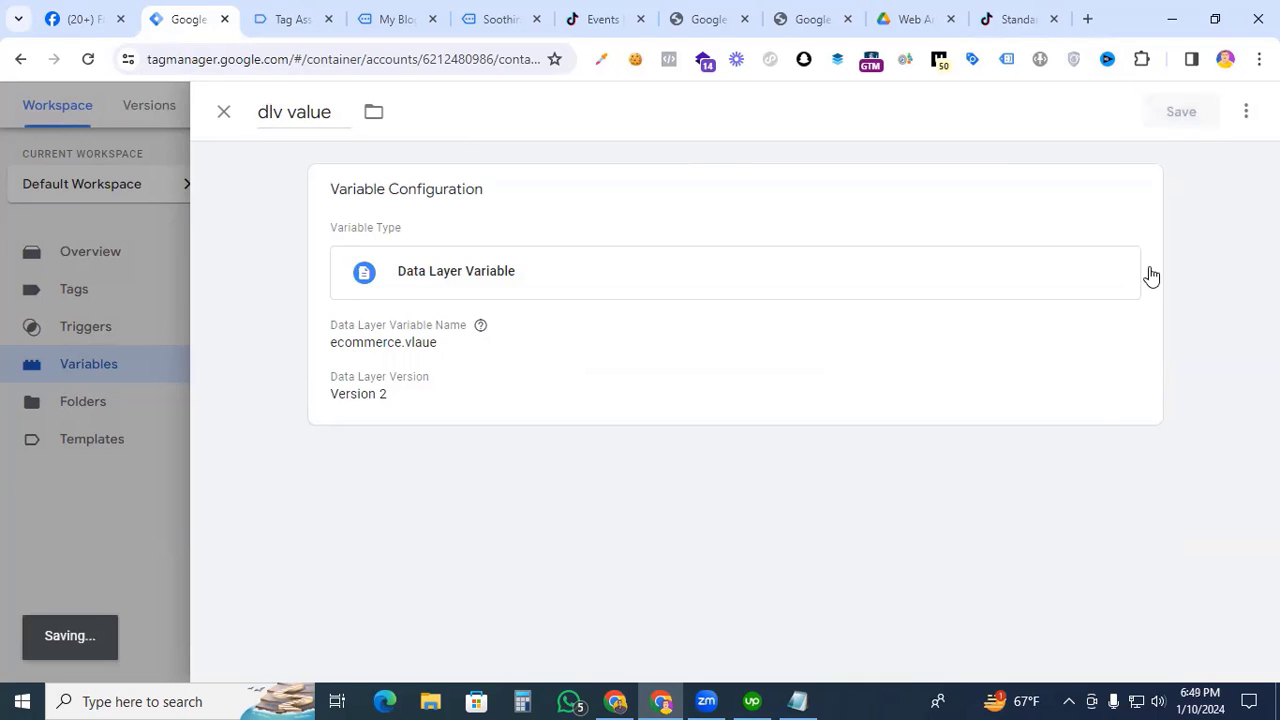
{"action": "scroll", "coordinate": [420, 400], "scroll_direction": "down", "scroll_amount": 1}
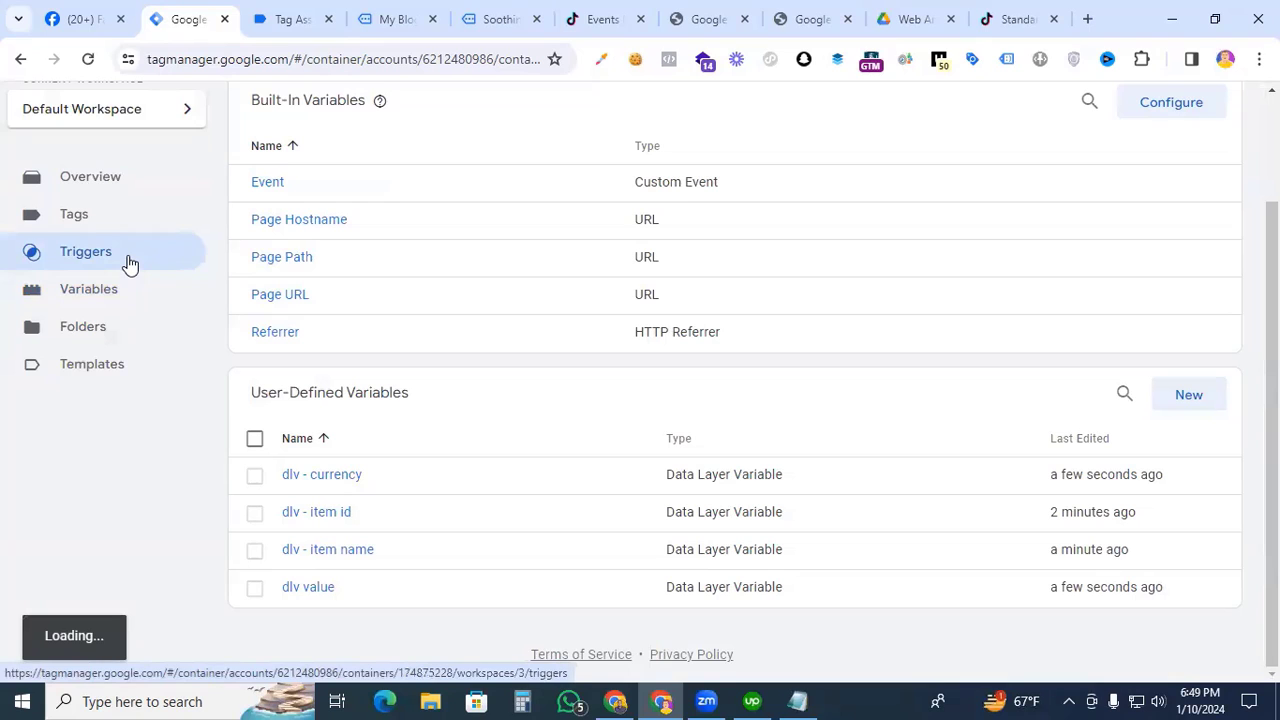
- Create a new Custom Event trigger with event name view_item, copied from Tag Assistant
{"action": "left_click", "coordinate": [128, 263]}
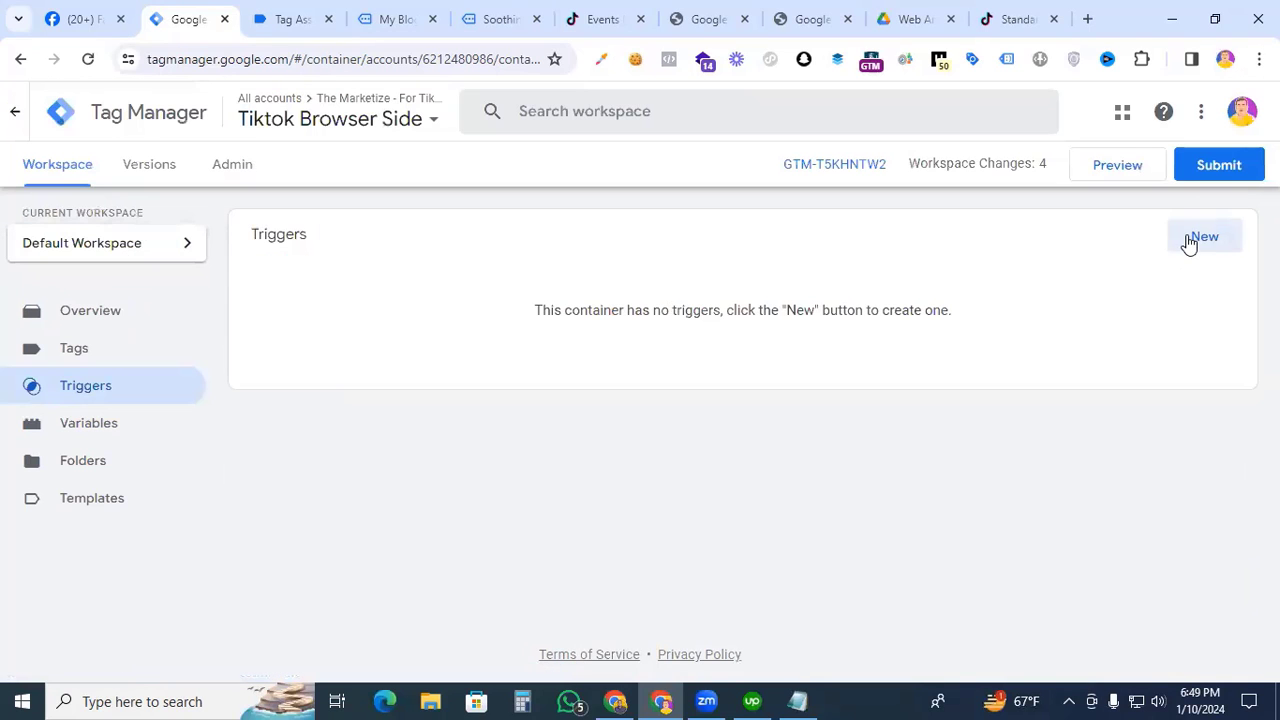
{"action": "left_click", "coordinate": [1189, 243]}
{"action": "left_click", "coordinate": [754, 311]}
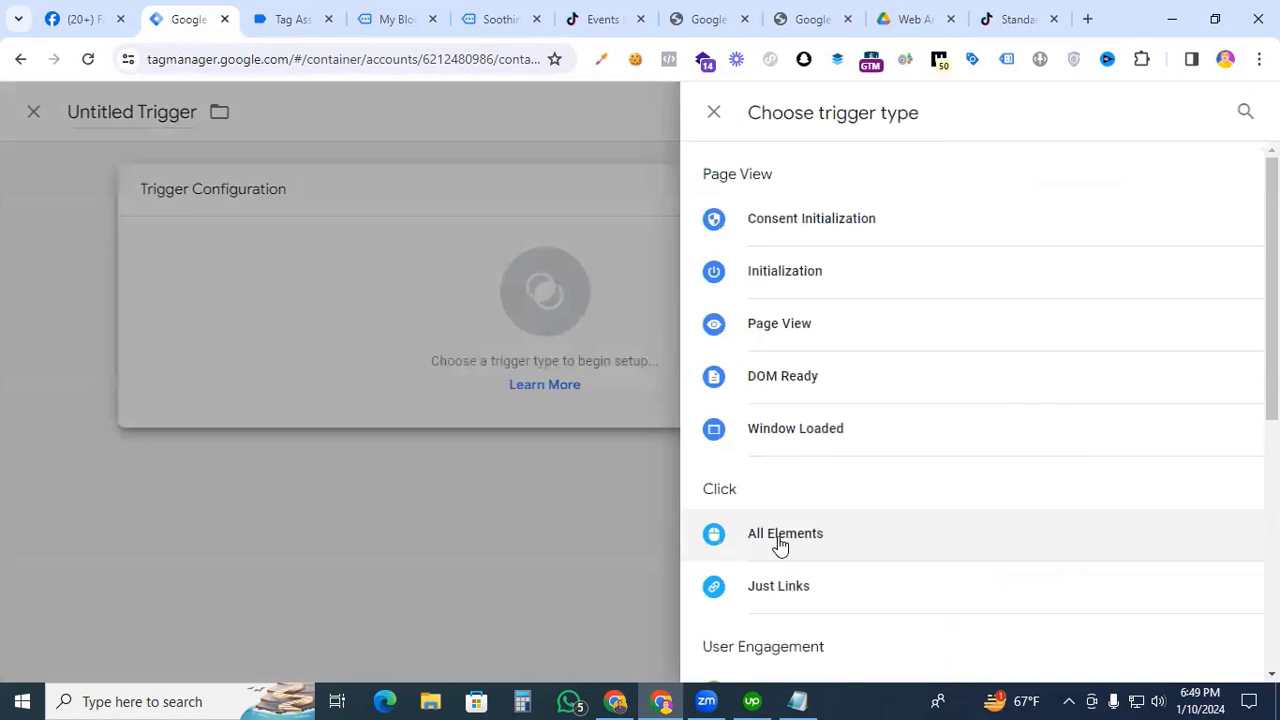
{"action": "scroll", "coordinate": [779, 544], "scroll_direction": "down", "scroll_amount": 4}
{"action": "left_click", "coordinate": [783, 579]}
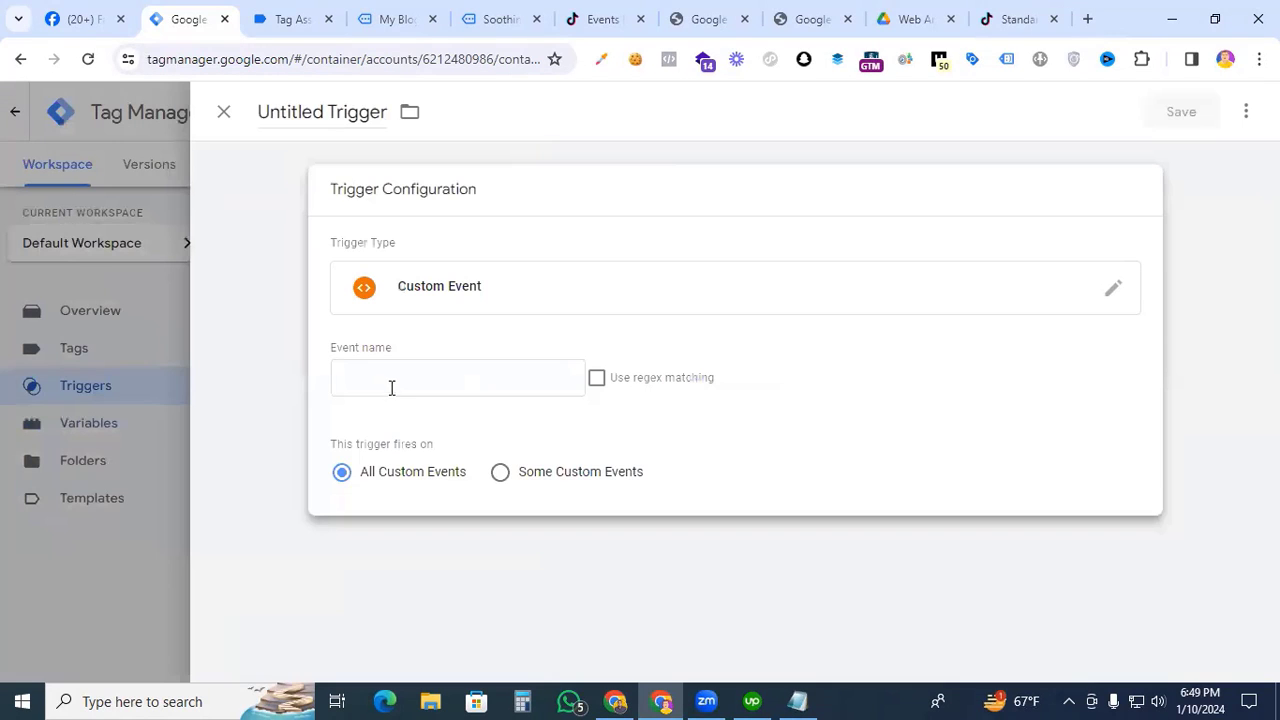
{"action": "left_click", "coordinate": [388, 384]}
{"action": "left_click", "coordinate": [290, 22]}
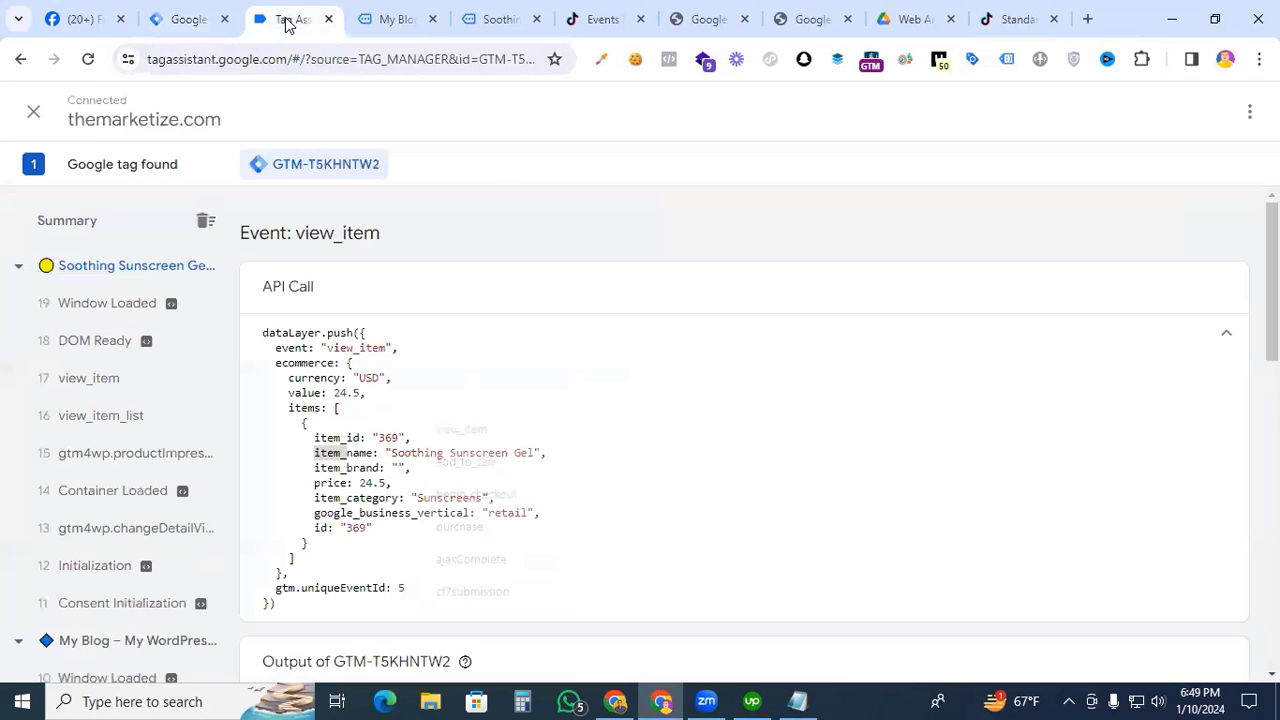
{"action": "double_click", "coordinate": [356, 349]}
{"action": "key", "text": "ctrl+c"}
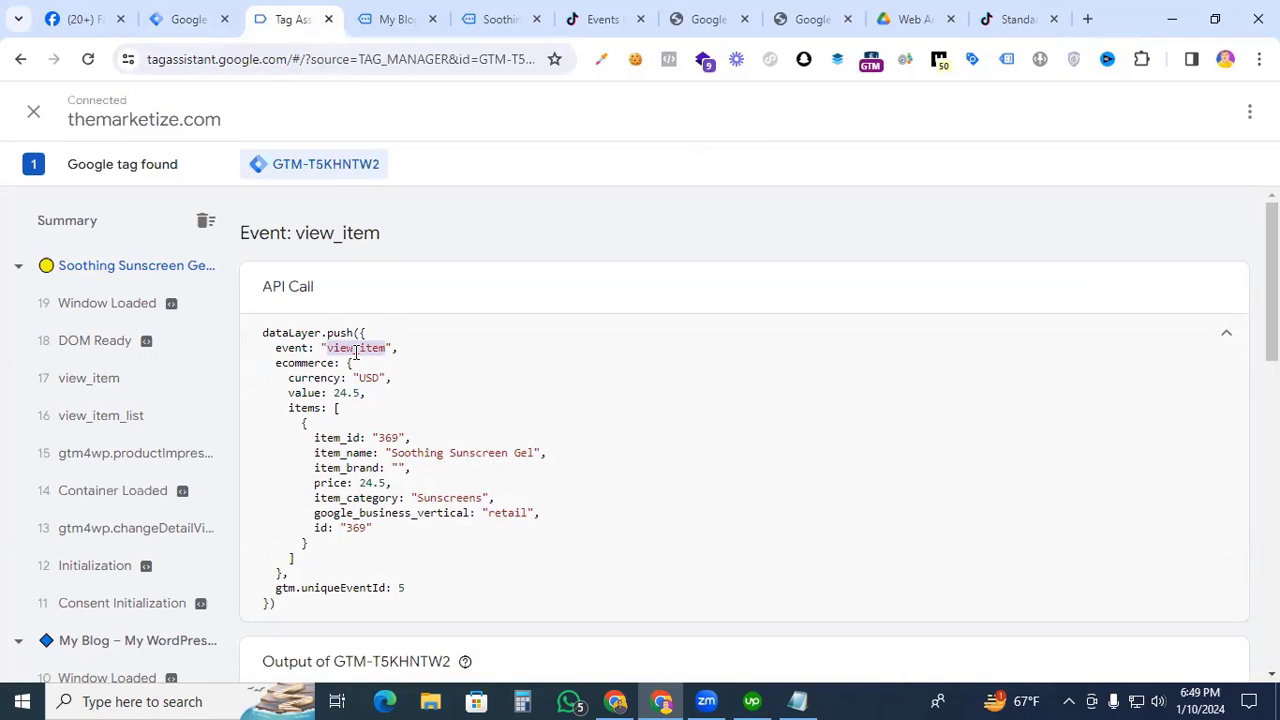
{"action": "left_click", "coordinate": [200, 20]}
{"action": "key", "text": "ctrl+v"}
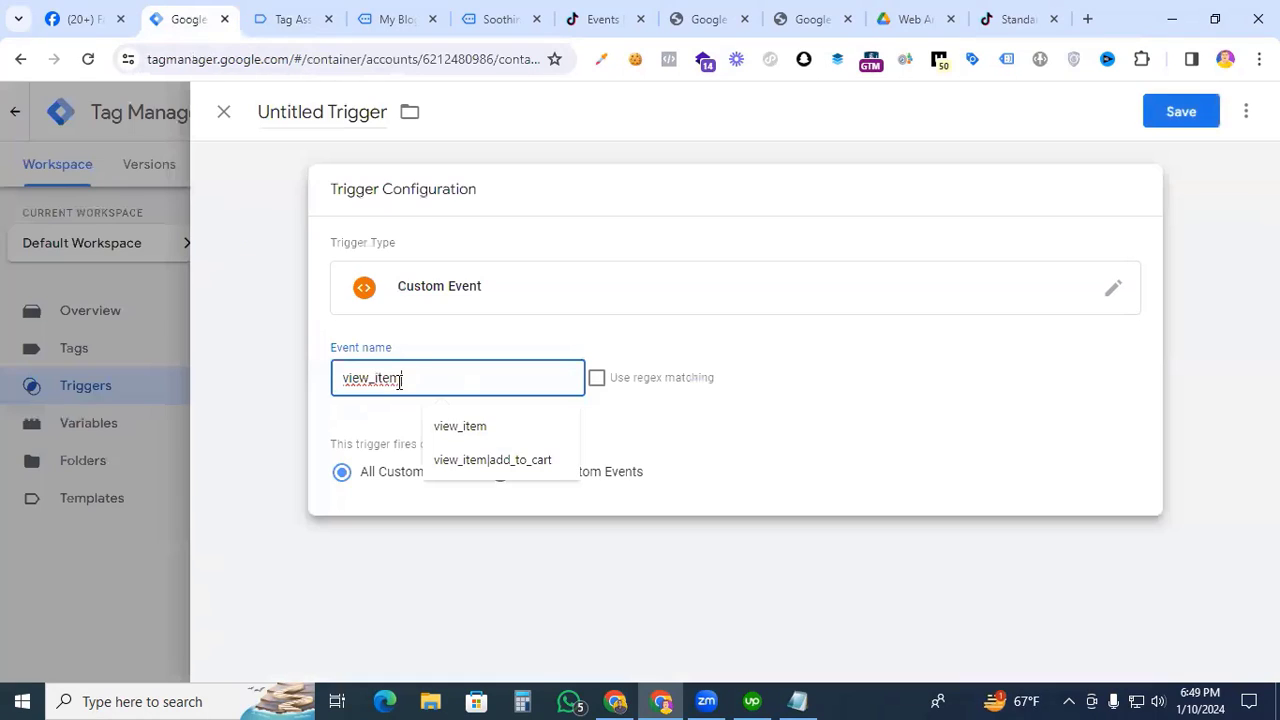
- Name the trigger 'Event - view_item' and save it
{"action": "left_click", "coordinate": [311, 118]}
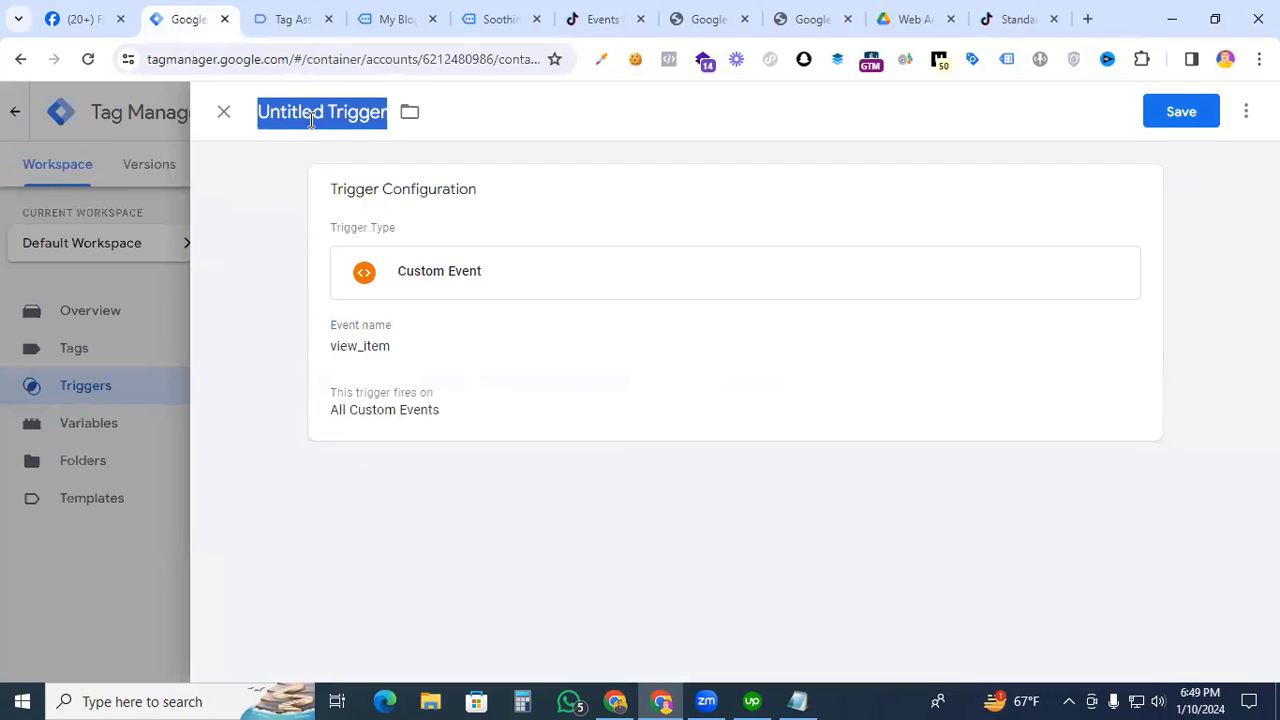
{"action": "type", "text": "Event - "}
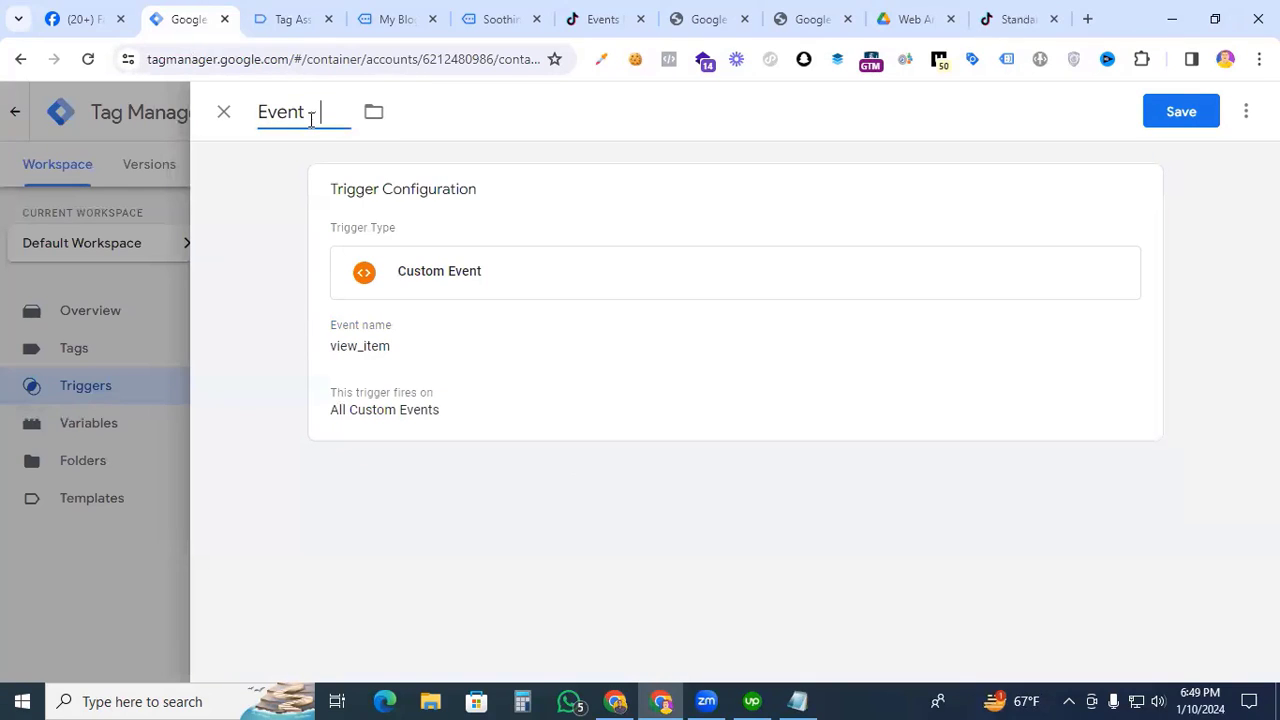
{"action": "type", "text": "view_item"}
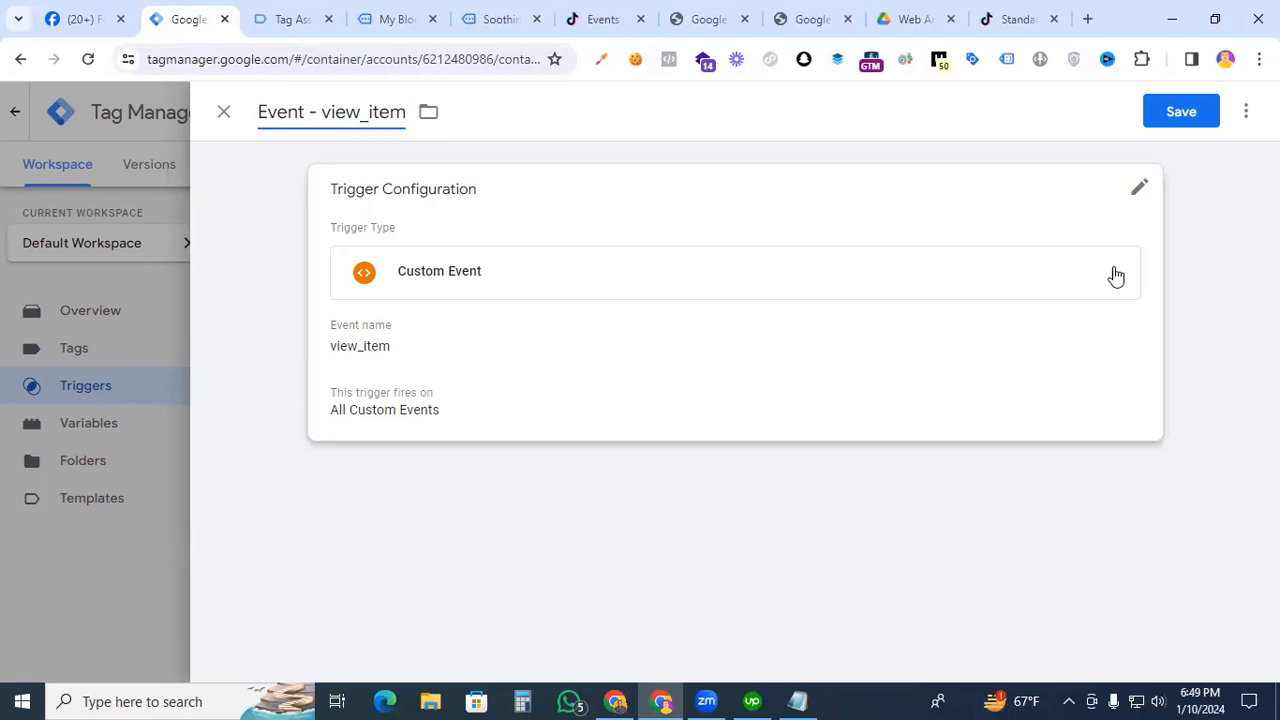
{"action": "left_click", "coordinate": [1181, 111]}
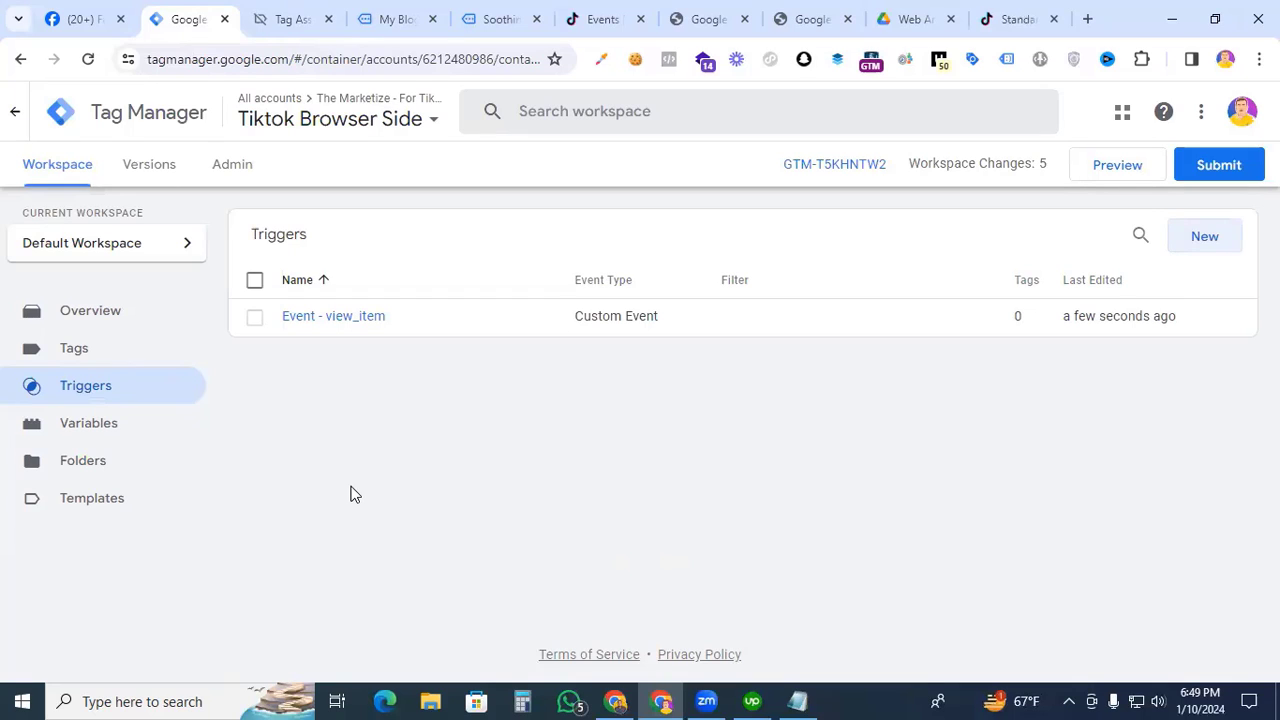
- Start a new tag, search the Community Template Gallery for 'tik', and add the TikTok Pixel template
{"action": "left_click", "coordinate": [88, 352]}
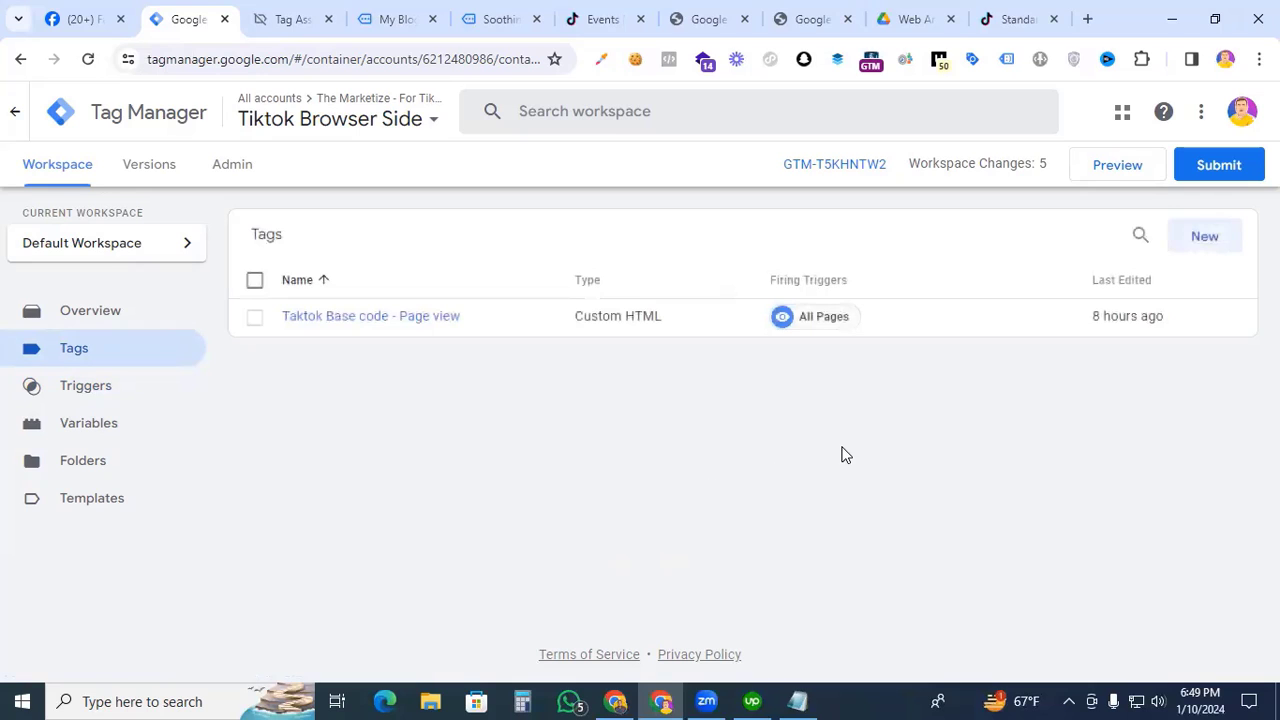
{"action": "left_click", "coordinate": [1207, 238]}
{"action": "left_click", "coordinate": [1212, 240]}
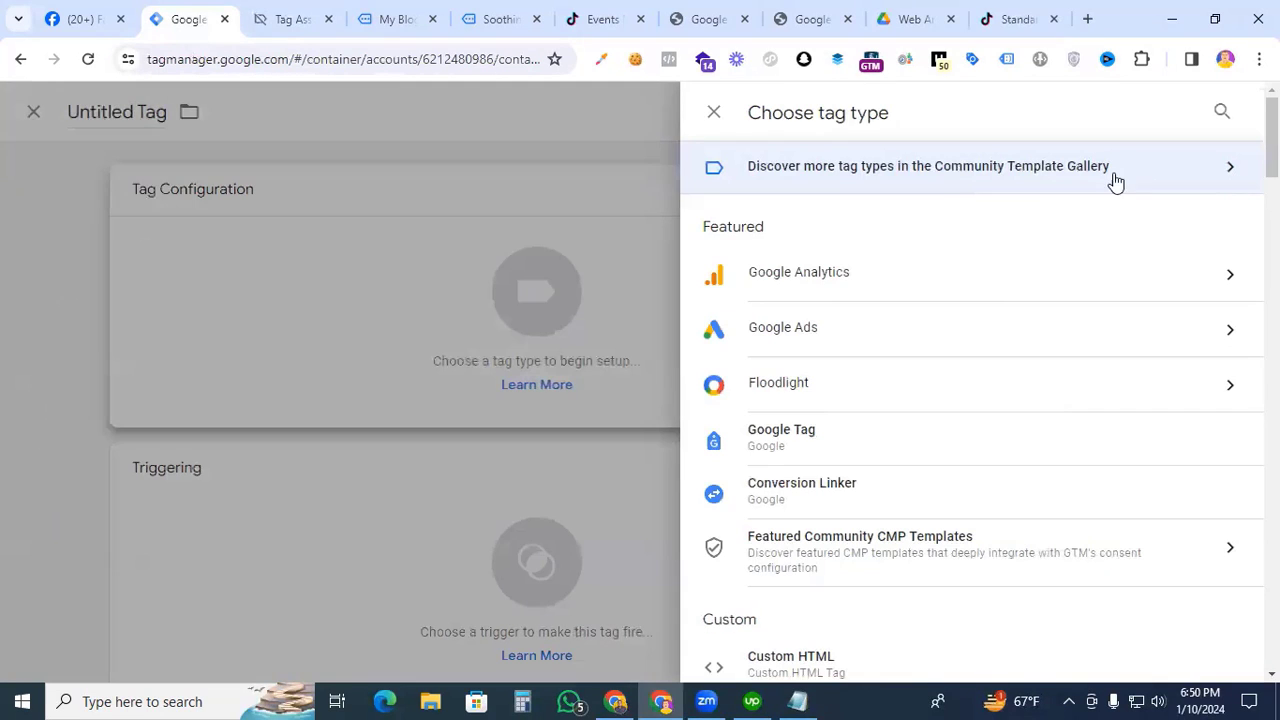
{"action": "left_click", "coordinate": [1212, 172]}
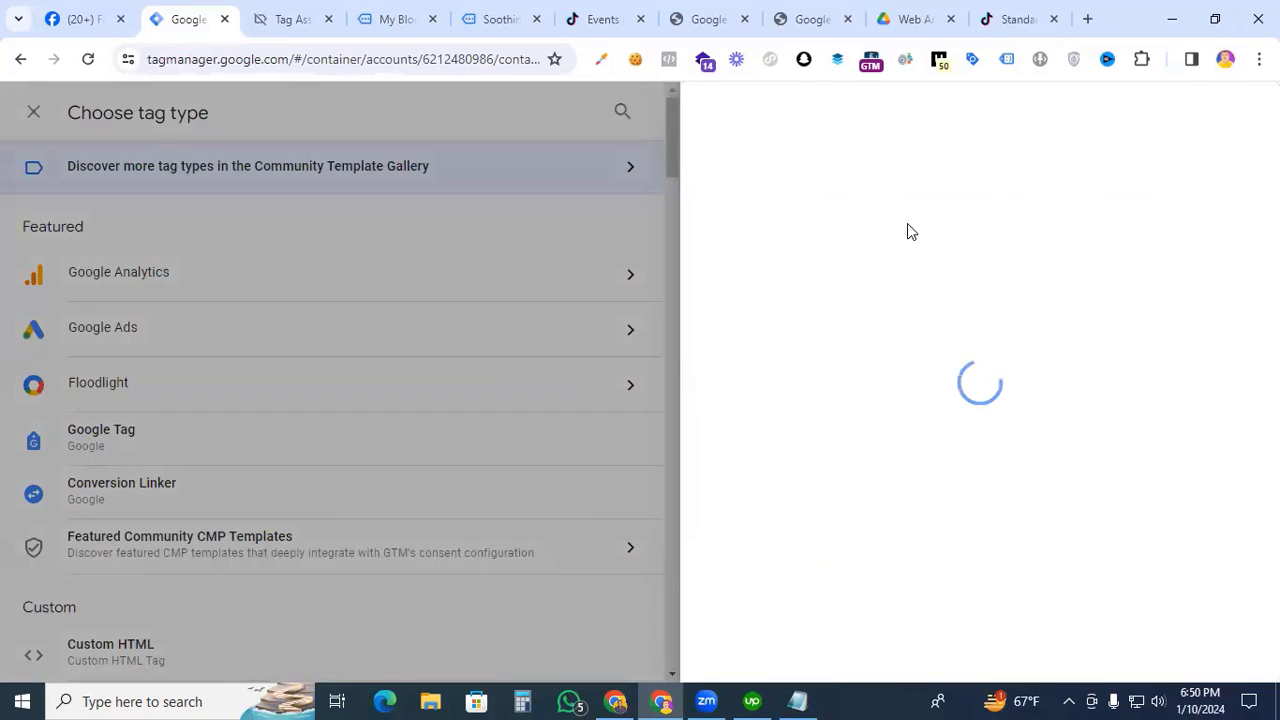
{"action": "left_click", "coordinate": [1237, 110]}
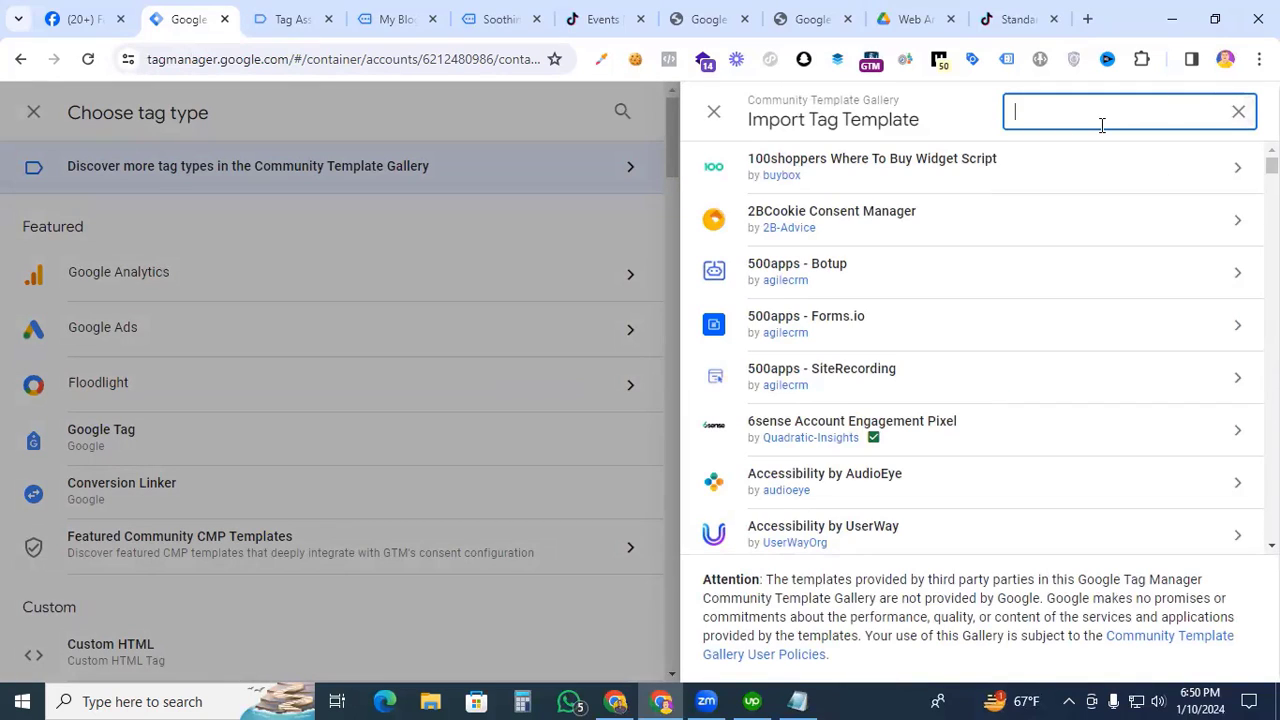
{"action": "type", "text": "tik"}
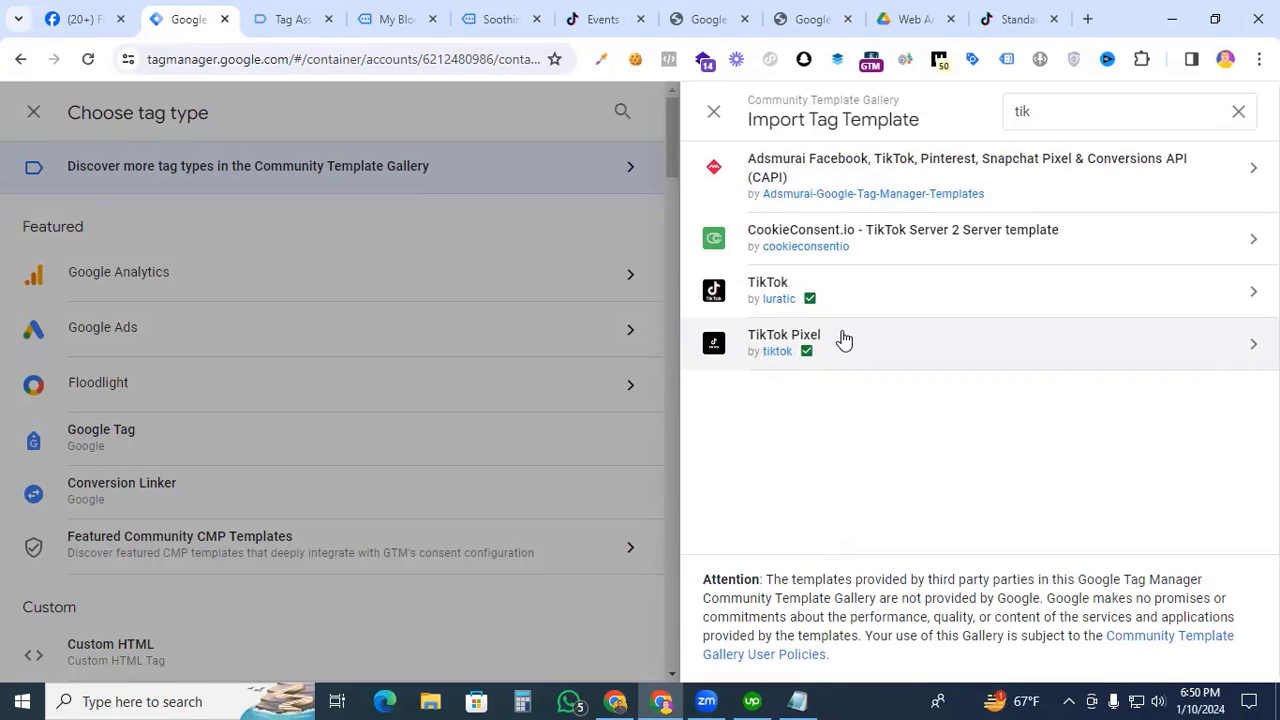
{"action": "left_click", "coordinate": [892, 350]}
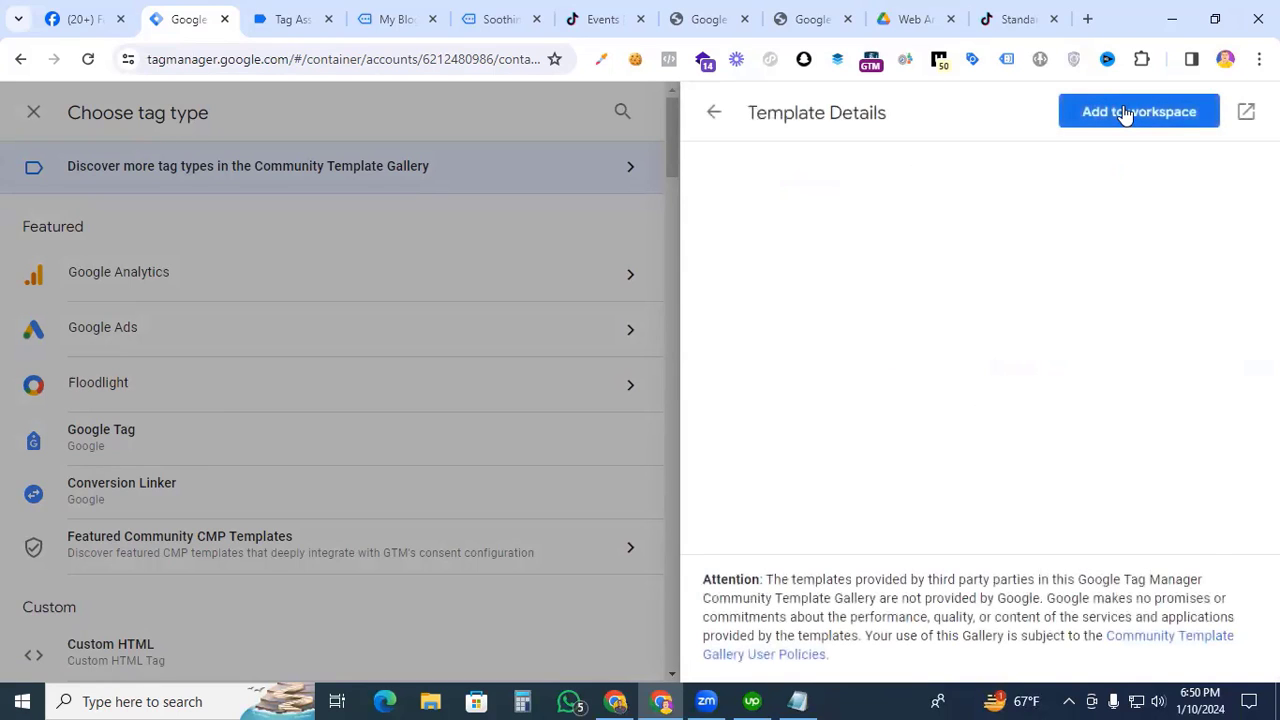
{"action": "left_click", "coordinate": [1123, 111]}
- Confirm adding the TikTok Pixel template and review the tag's TikTok Event Configuration section
{"action": "left_click", "coordinate": [891, 515]}
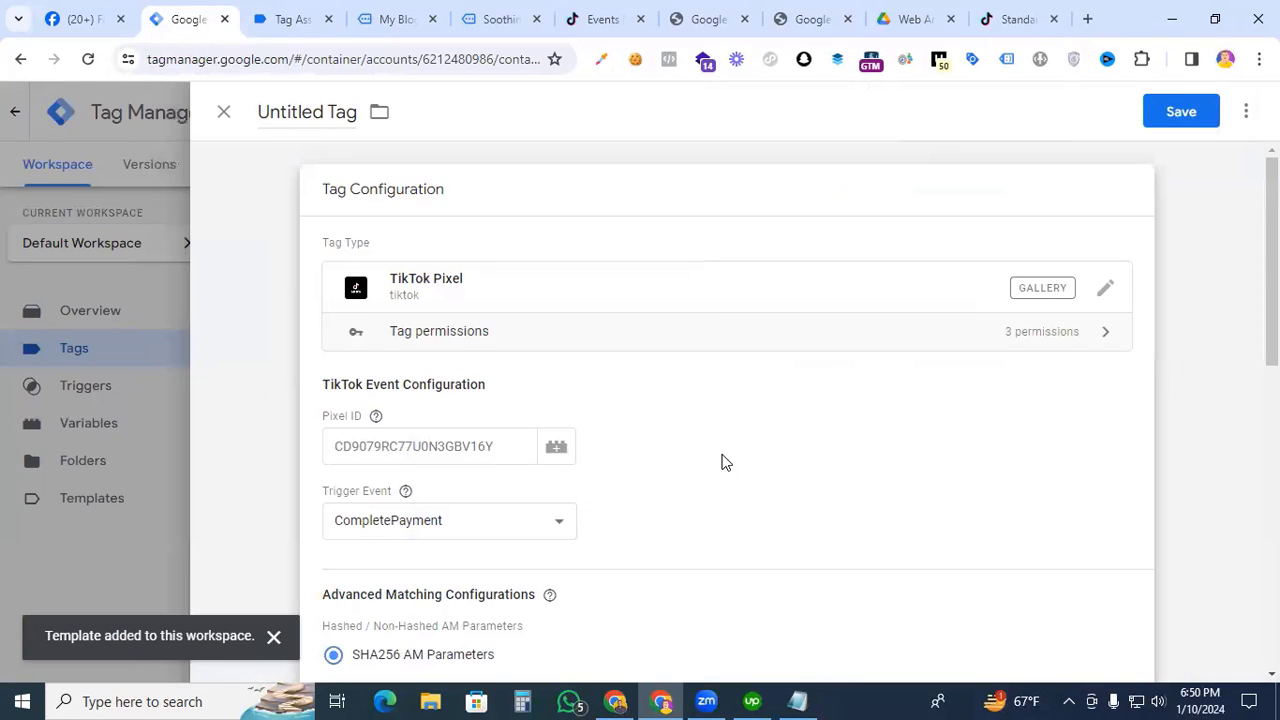
{"action": "scroll", "coordinate": [712, 440], "scroll_direction": "down", "scroll_amount": 1}
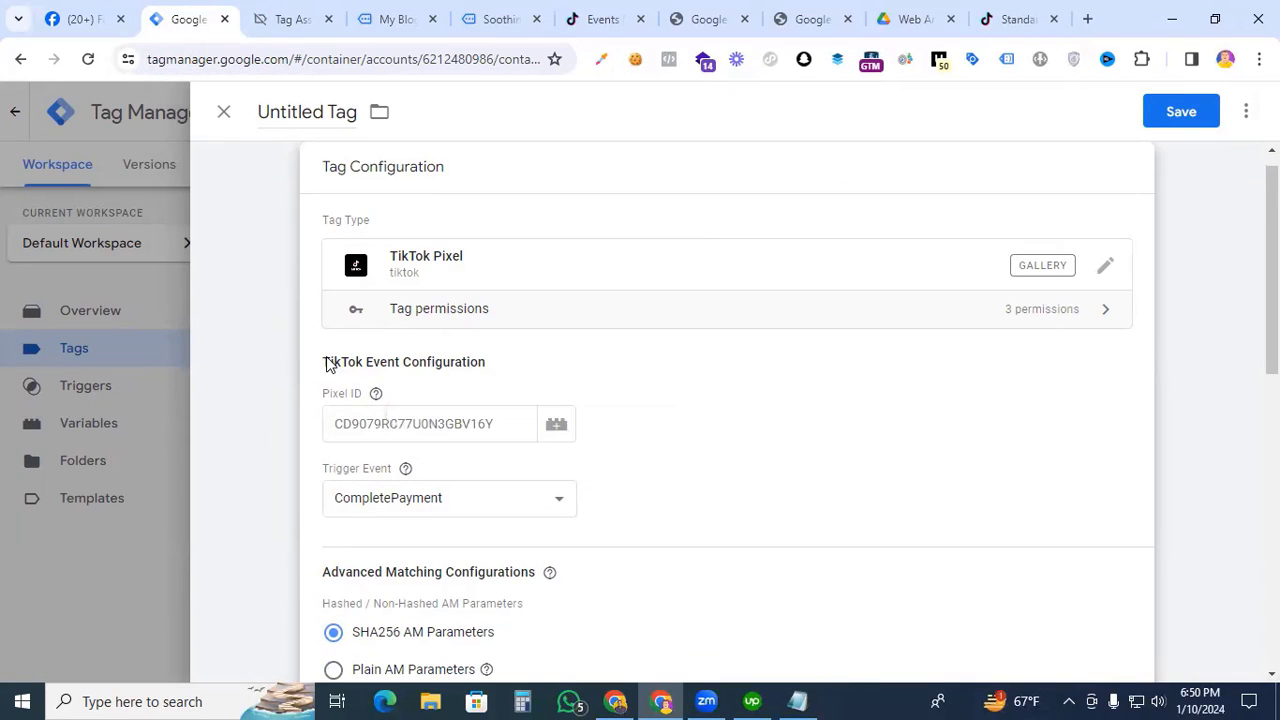
{"action": "left_click_drag", "start_coordinate": [324, 362], "coordinate": [493, 362]}
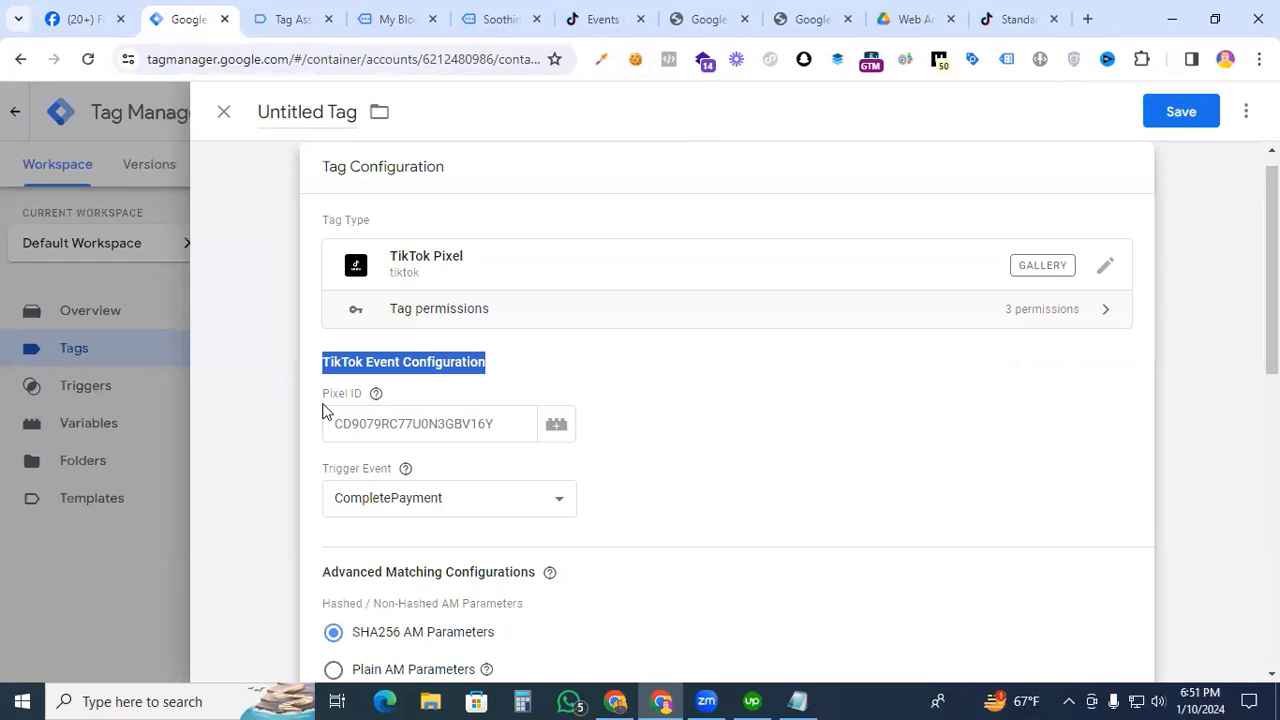
{"action": "left_click", "coordinate": [603, 19]}
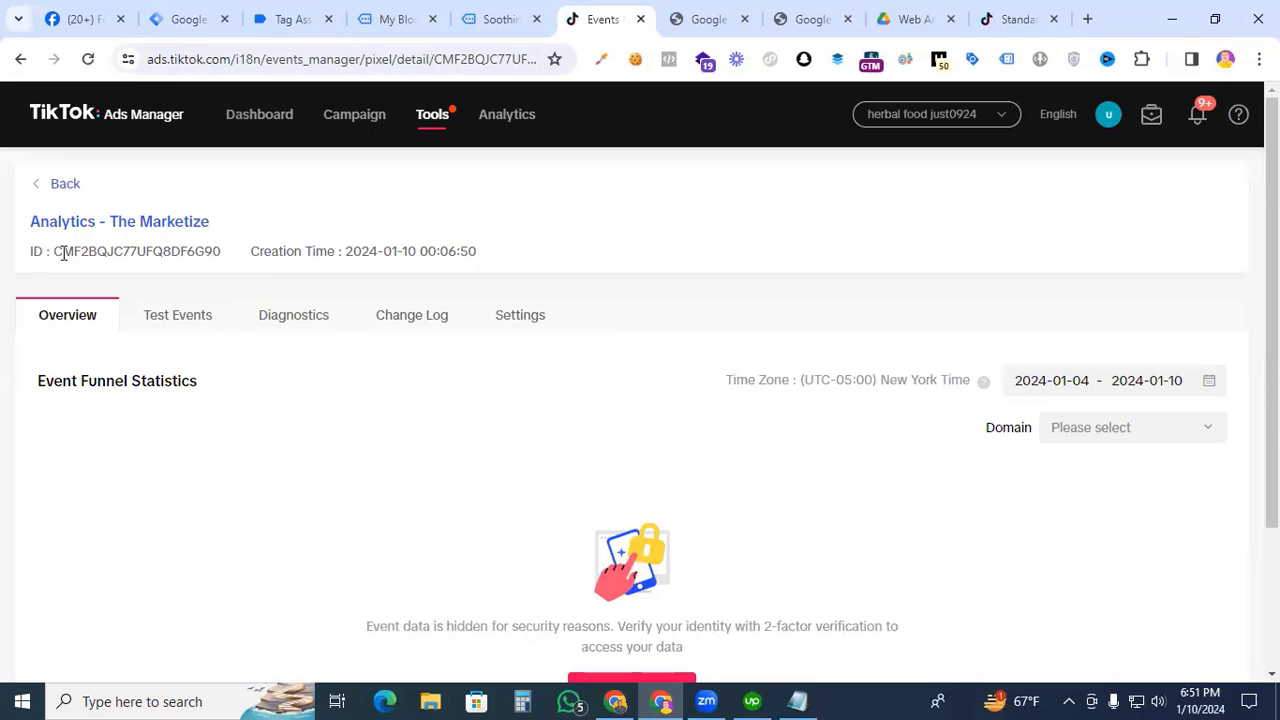
{"action": "left_click_drag", "start_coordinate": [54, 251], "coordinate": [222, 254]}
{"action": "key", "text": "ctrl+c"}
{"action": "left_click", "coordinate": [196, 19]}
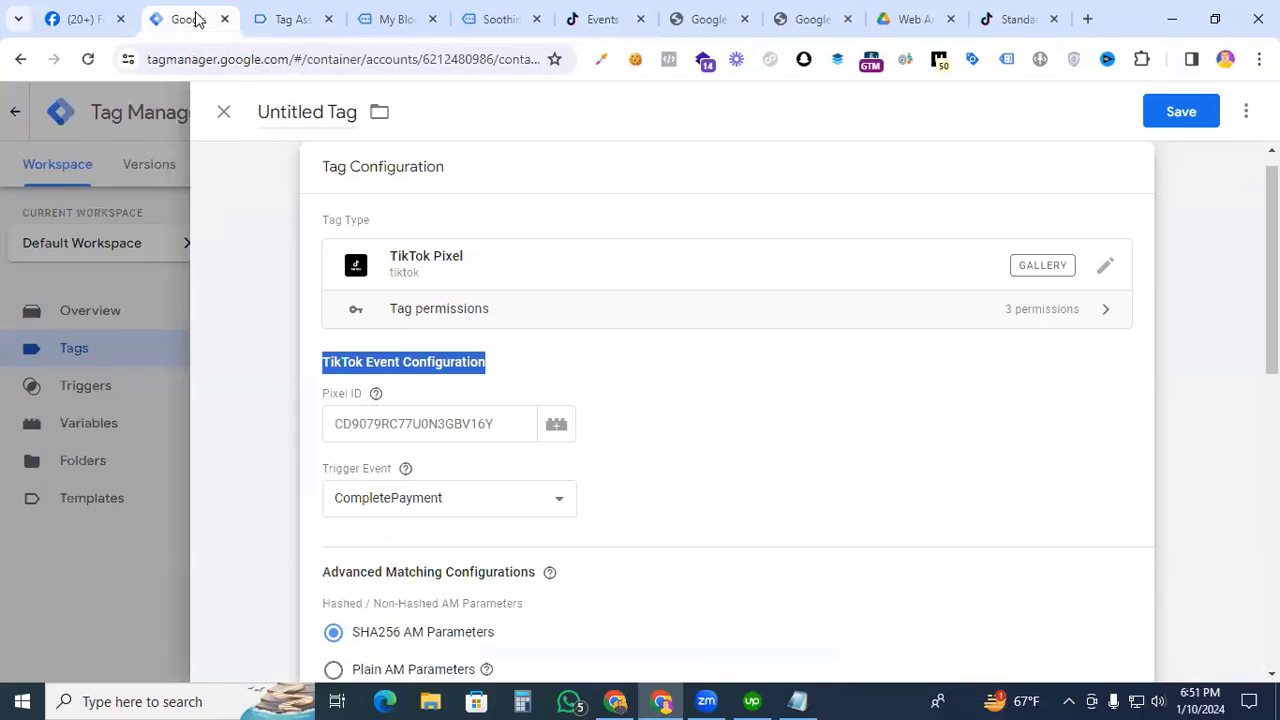
- Paste the copied TikTok pixel ID into the tag's Pixel ID field
{"action": "left_click", "coordinate": [399, 422]}
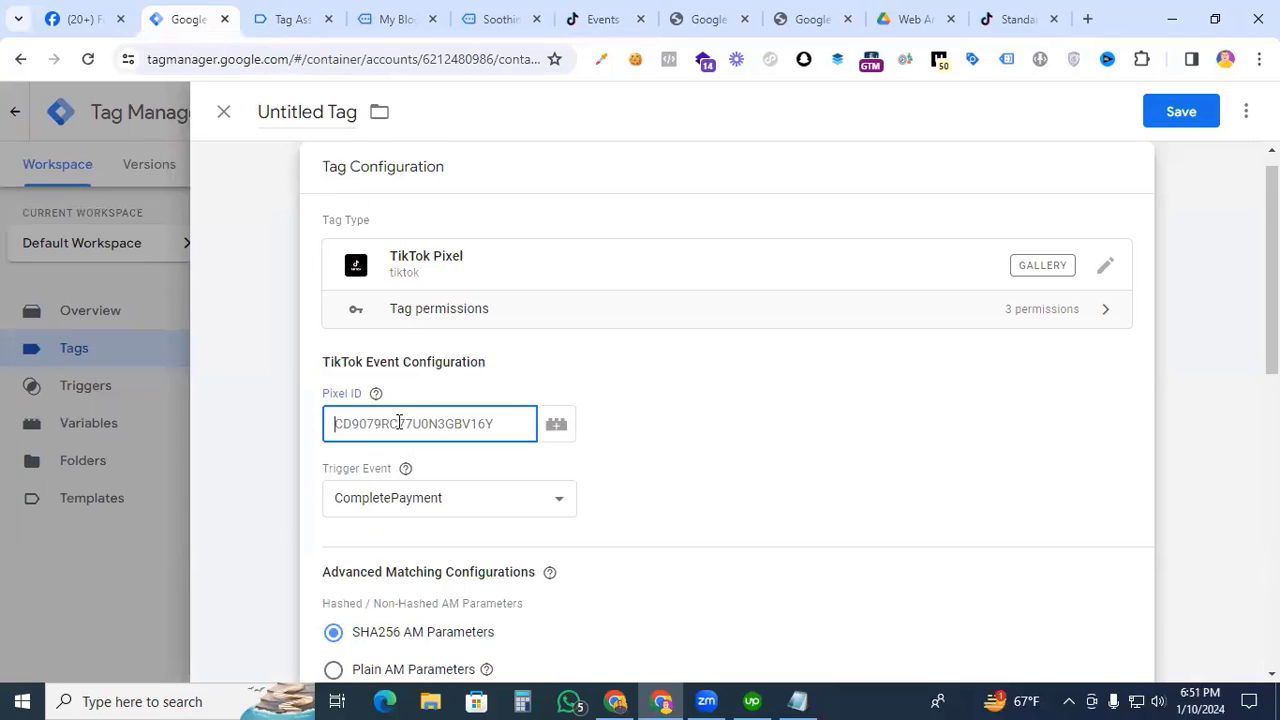
{"action": "key", "text": "ctrl+v"}
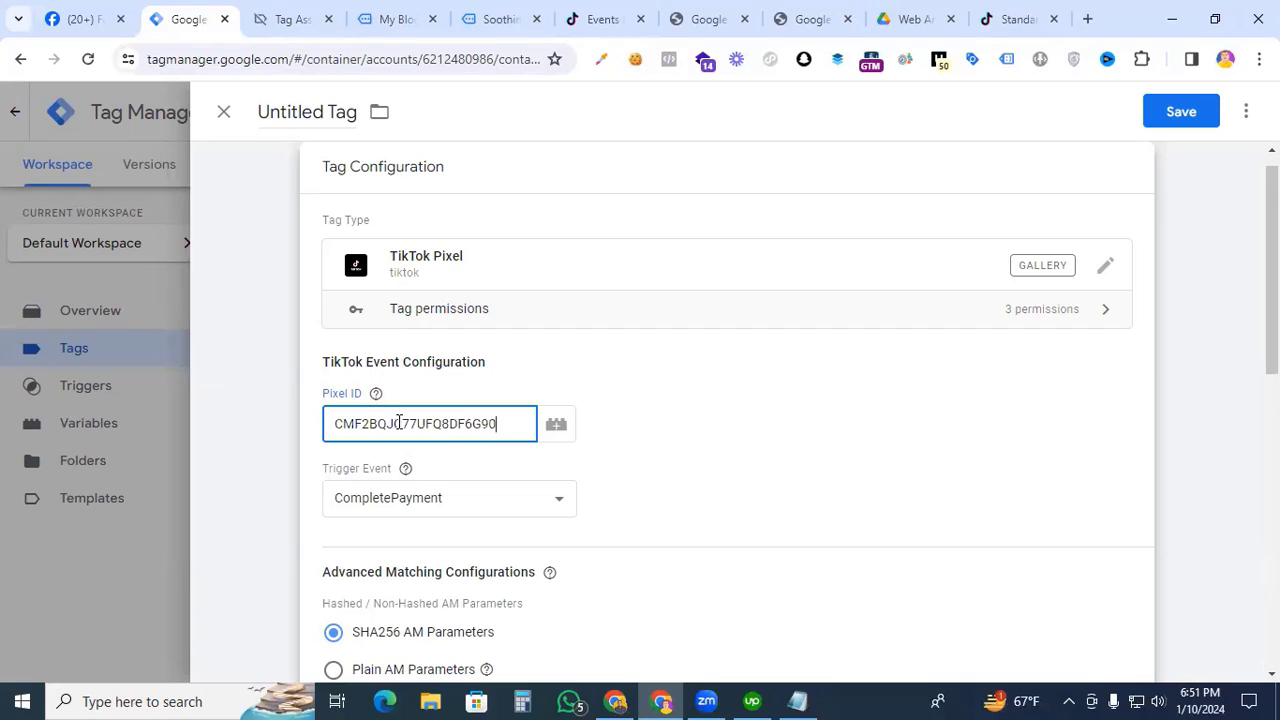
{"action": "left_click", "coordinate": [405, 468]}
{"action": "scroll", "coordinate": [790, 398], "scroll_direction": "down", "scroll_amount": 1}
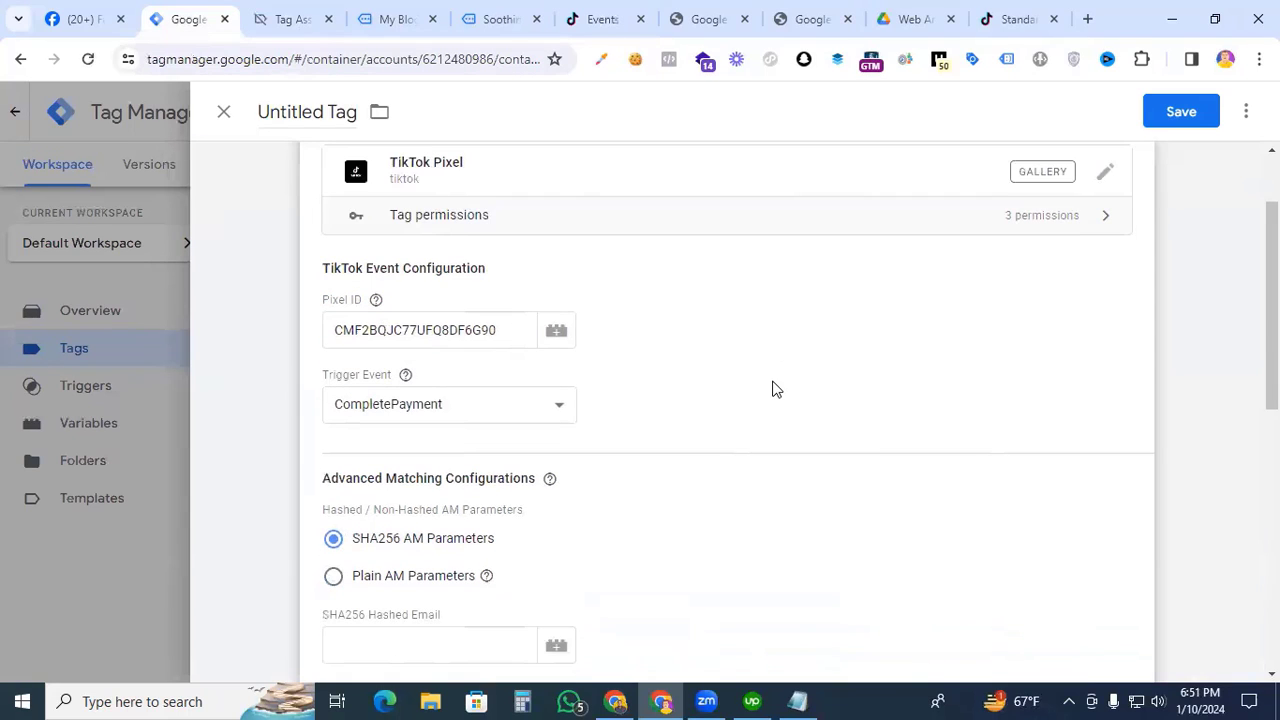
- Set the trigger event to ViewContent and expand the Object Properties section
{"action": "left_click", "coordinate": [561, 412]}
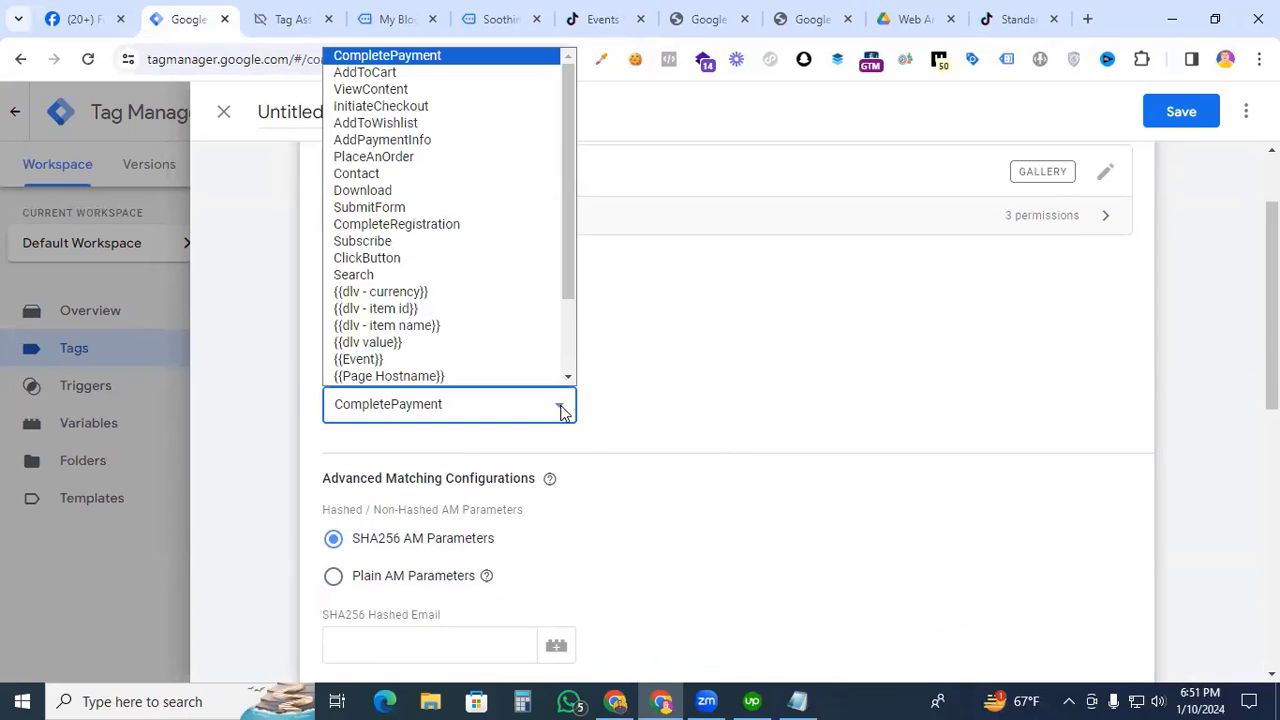
{"action": "left_click", "coordinate": [465, 93]}
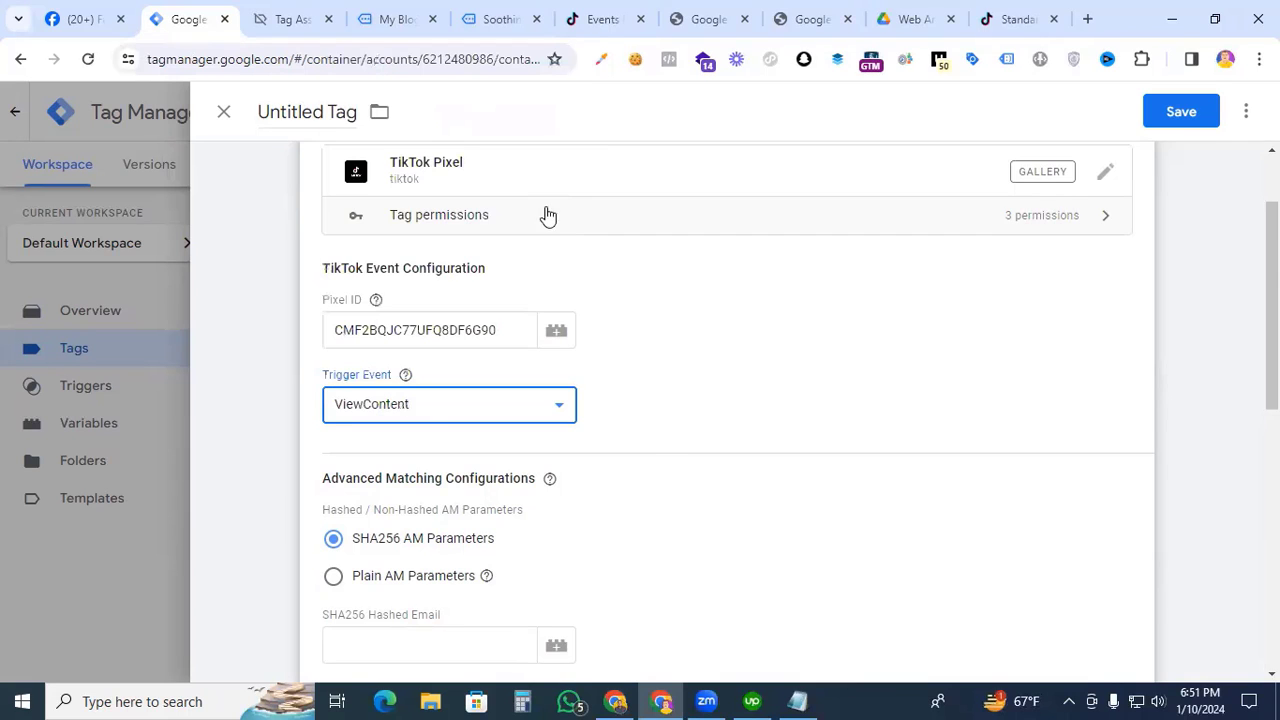
{"action": "scroll", "coordinate": [683, 477], "scroll_direction": "down", "scroll_amount": 3}
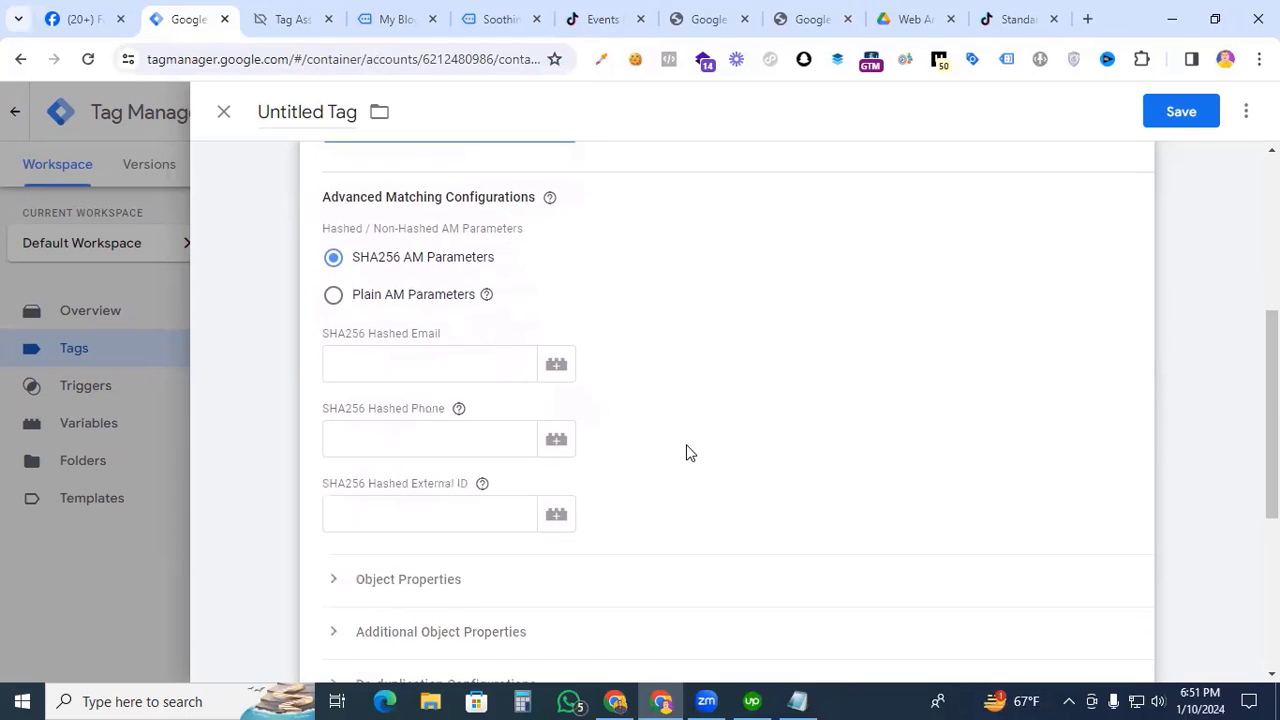
{"action": "scroll", "coordinate": [686, 452], "scroll_direction": "down", "scroll_amount": 2}
{"action": "left_click", "coordinate": [331, 396]}
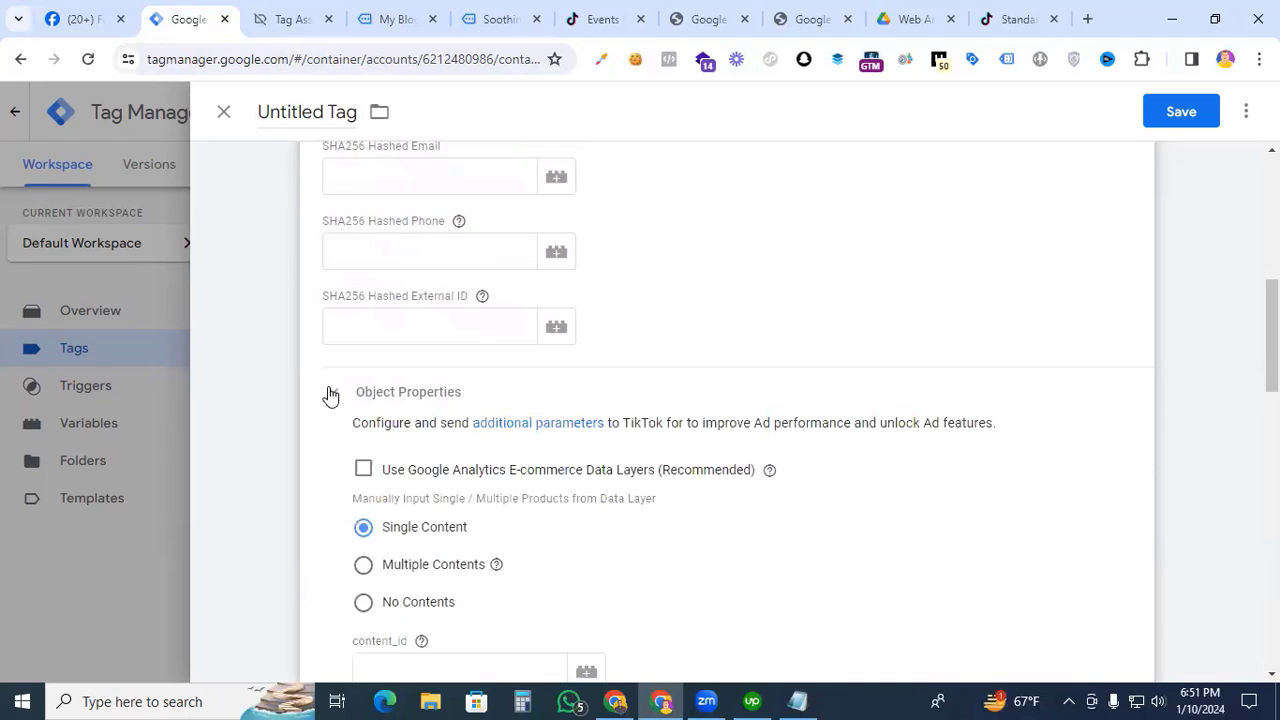
{"action": "scroll", "coordinate": [611, 457], "scroll_direction": "down", "scroll_amount": 1}
{"action": "scroll", "coordinate": [630, 435], "scroll_direction": "down", "scroll_amount": 2}
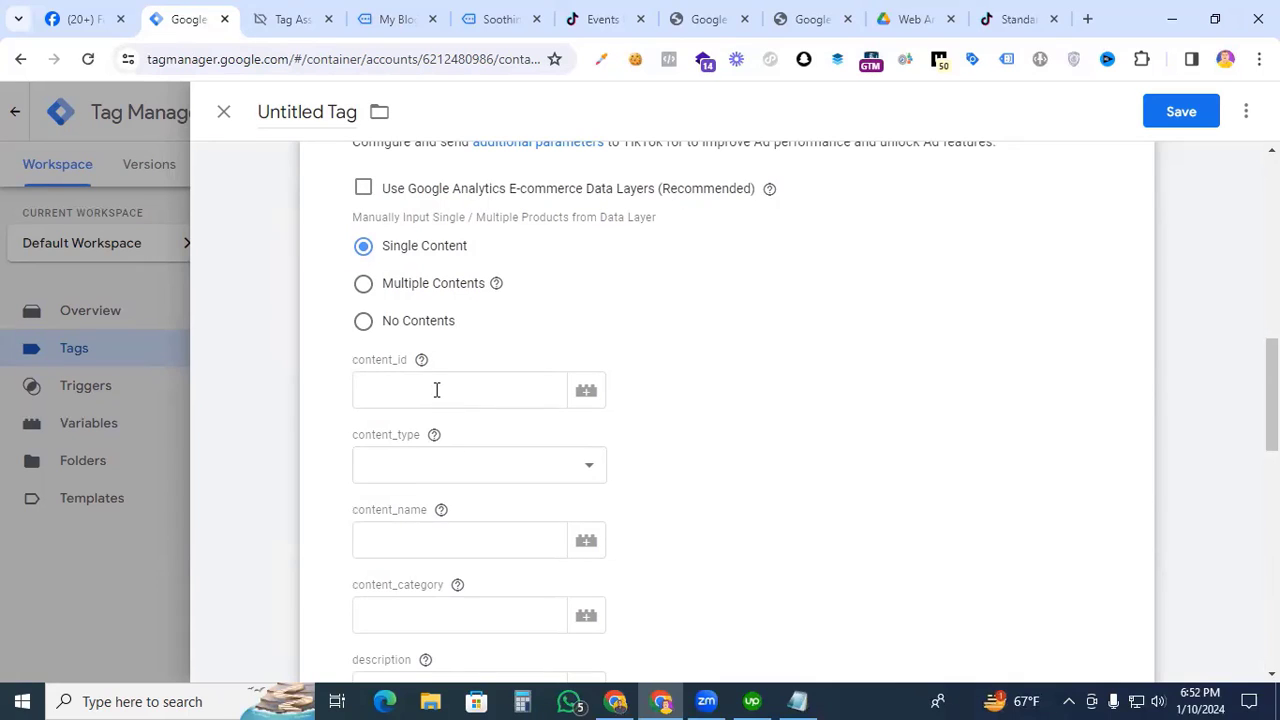
- Set content_id to {{dlv - item id}}, content_type to product, and content_name to {{dlv - item name}}
{"action": "left_click", "coordinate": [436, 390]}
{"action": "type", "text": "{{id"}
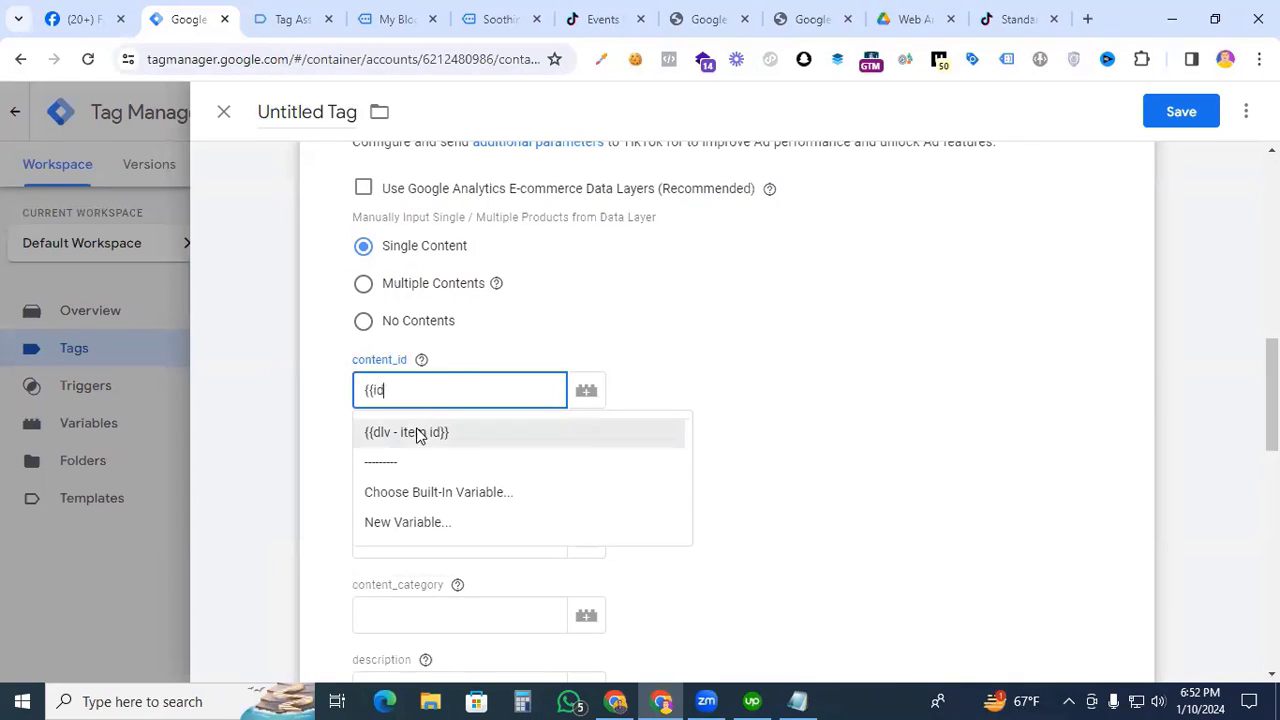
{"action": "left_click", "coordinate": [411, 432]}
{"action": "scroll", "coordinate": [406, 406], "scroll_direction": "down", "scroll_amount": 1}
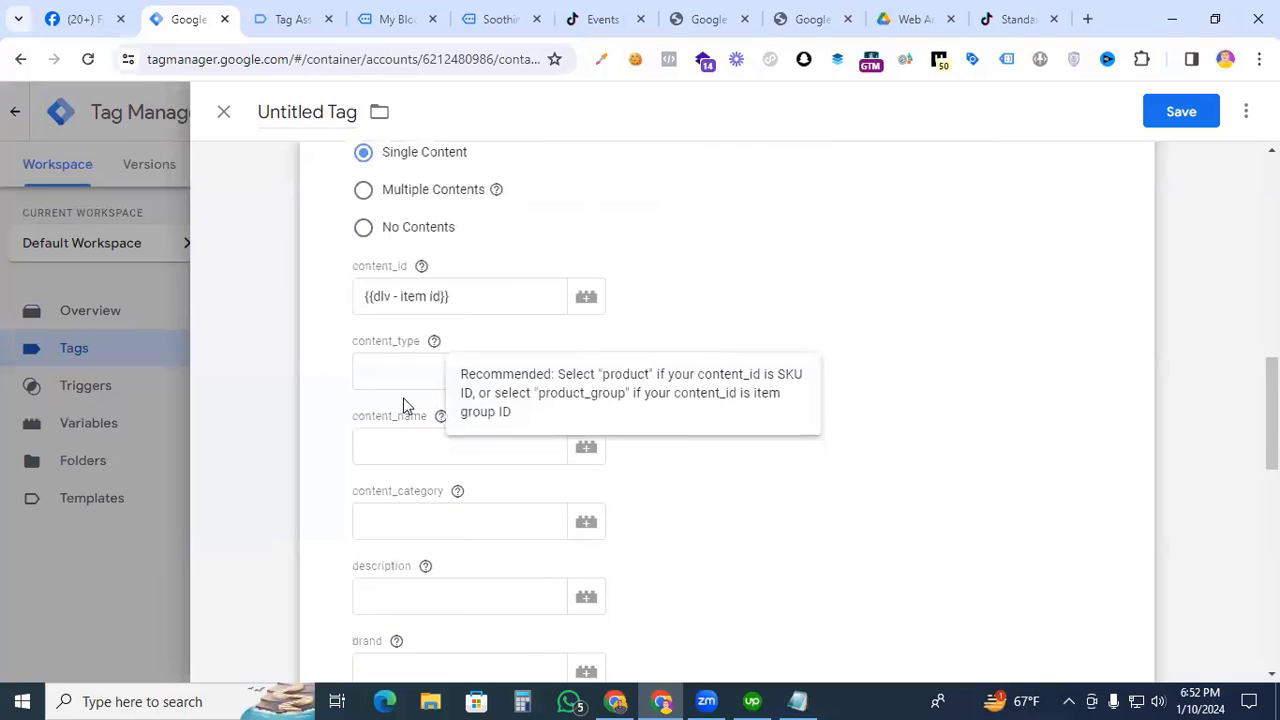
{"action": "left_click", "coordinate": [497, 381]}
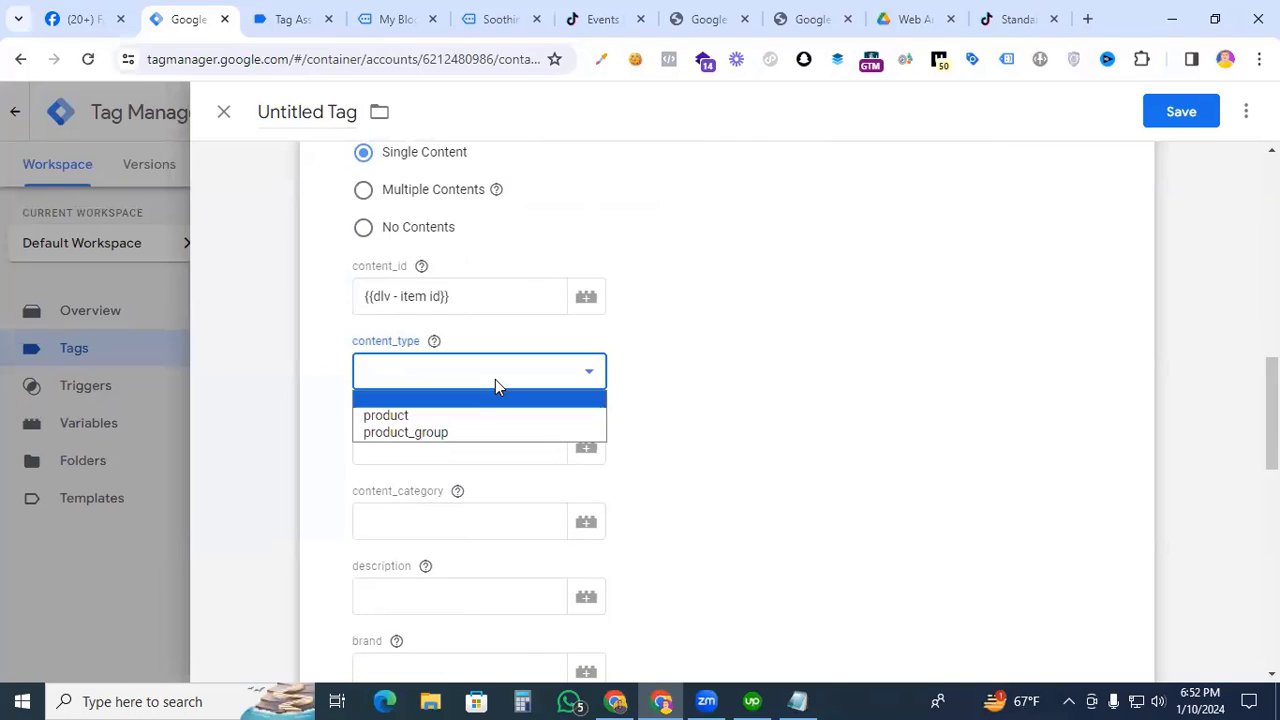
{"action": "left_click", "coordinate": [460, 416]}
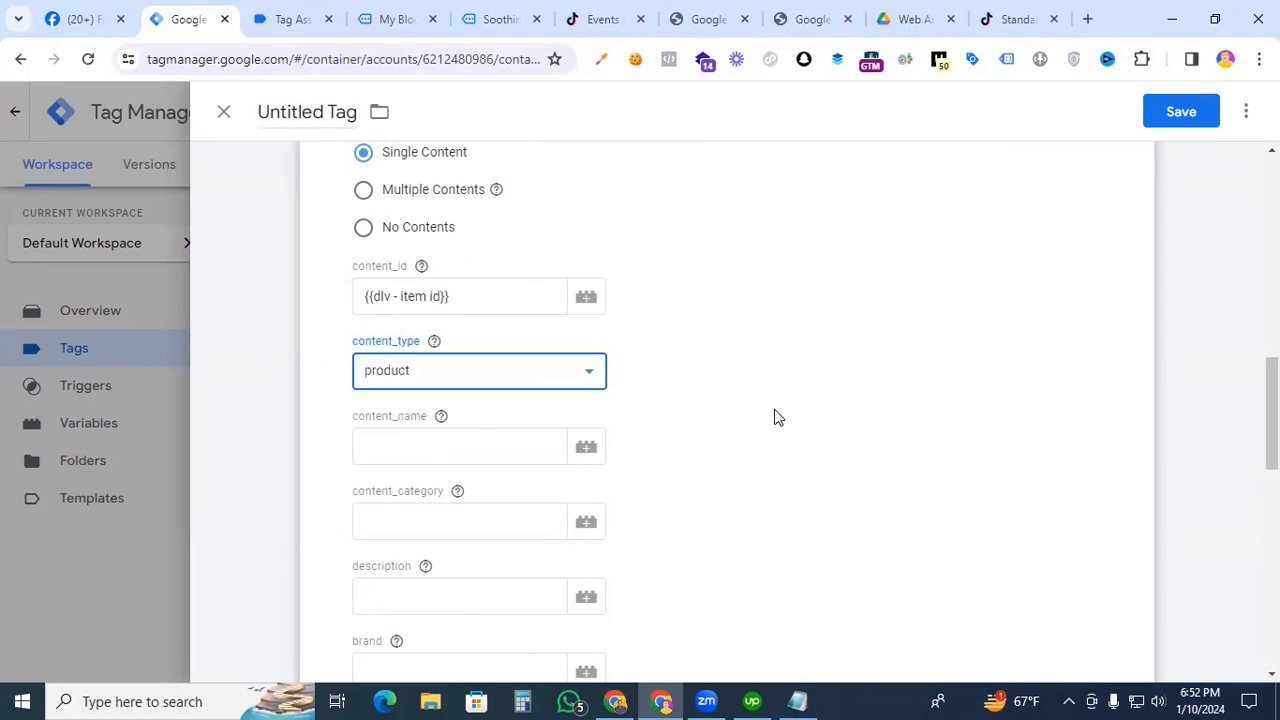
{"action": "left_click", "coordinate": [443, 443]}
{"action": "type", "text": "{{name"}
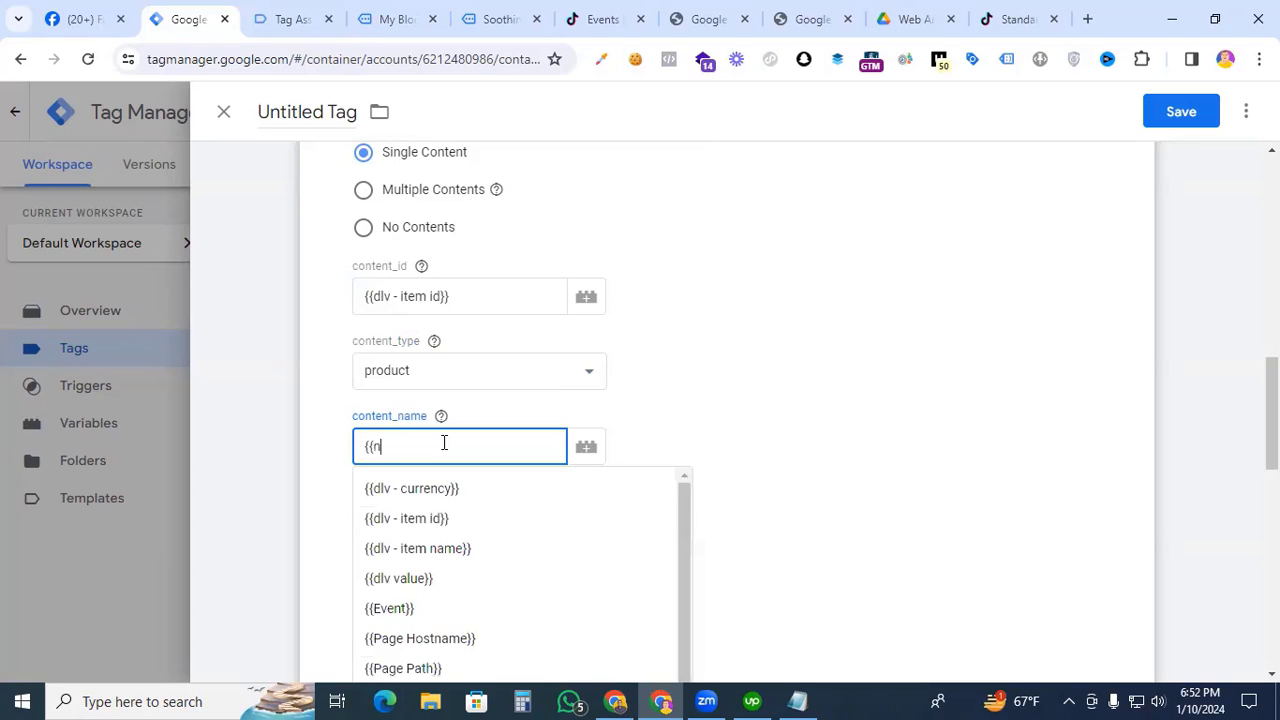
{"action": "left_click", "coordinate": [422, 490]}
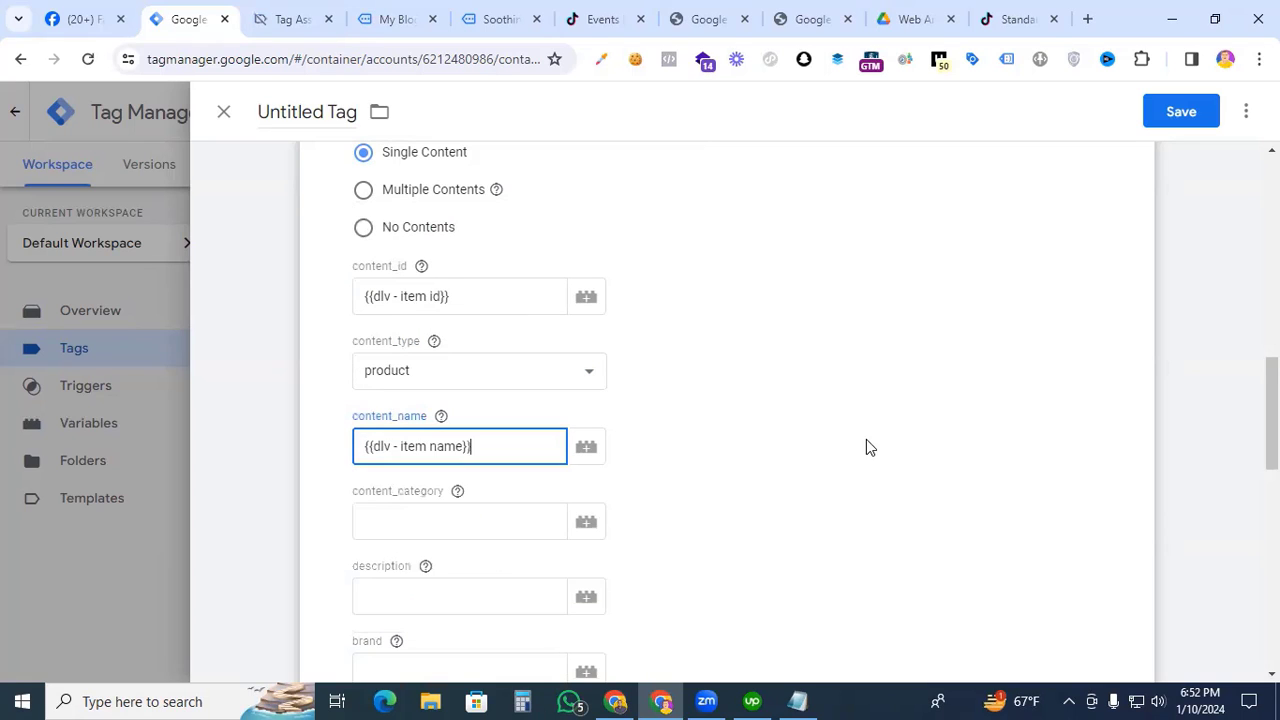
{"action": "scroll", "coordinate": [866, 440], "scroll_direction": "down", "scroll_amount": 1}
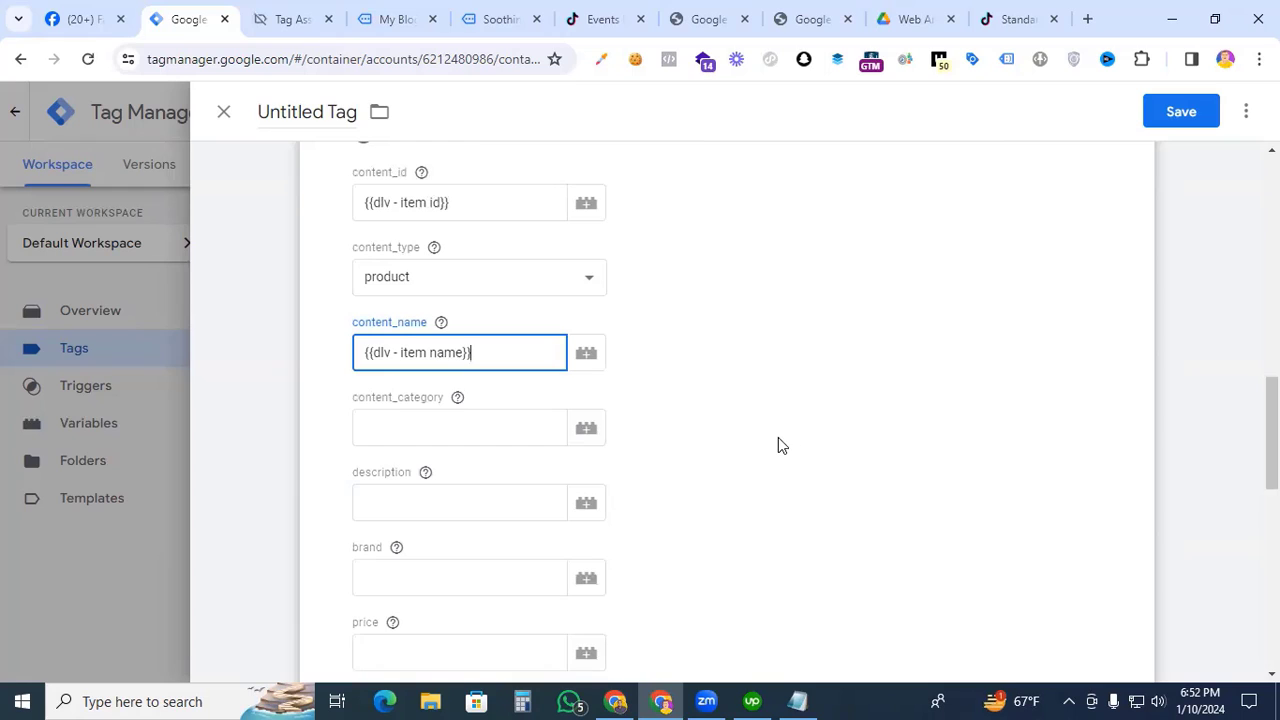
{"action": "scroll", "coordinate": [777, 434], "scroll_direction": "down", "scroll_amount": 2}
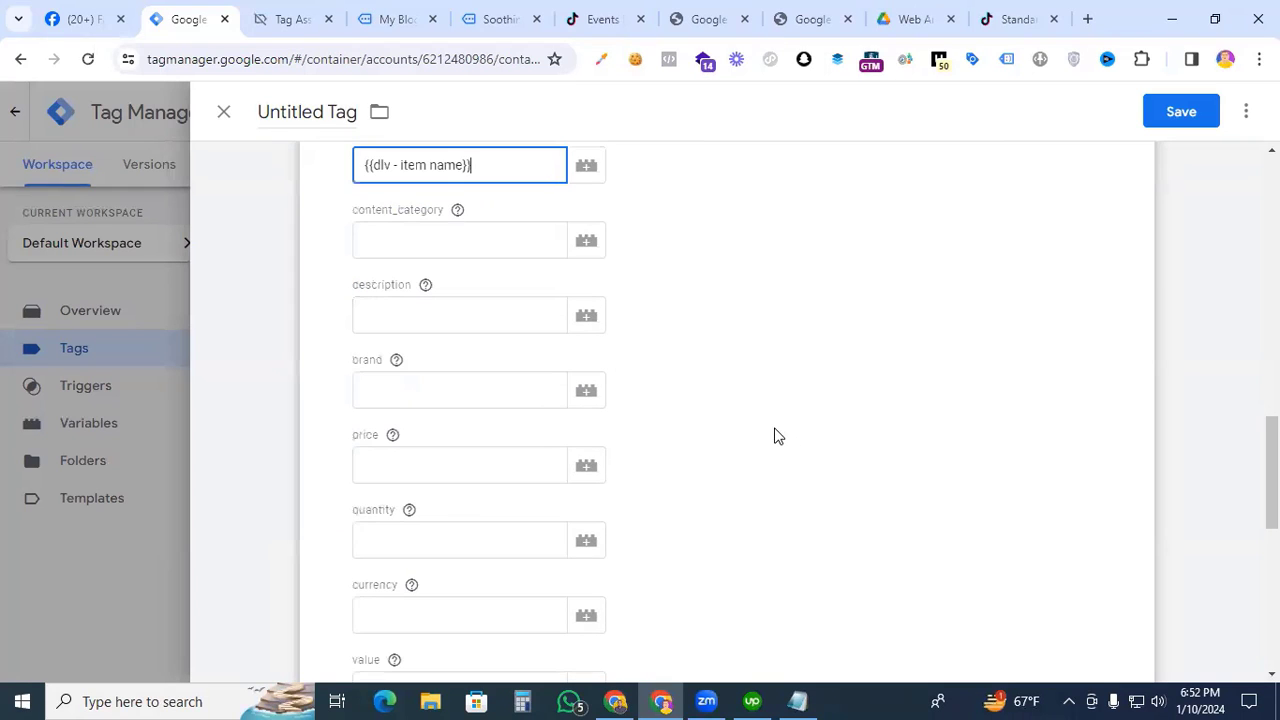
- Fill quantity with 1, currency with {{dlv - currency}}, and value with {{dlv value}}
{"action": "left_click", "coordinate": [517, 533]}
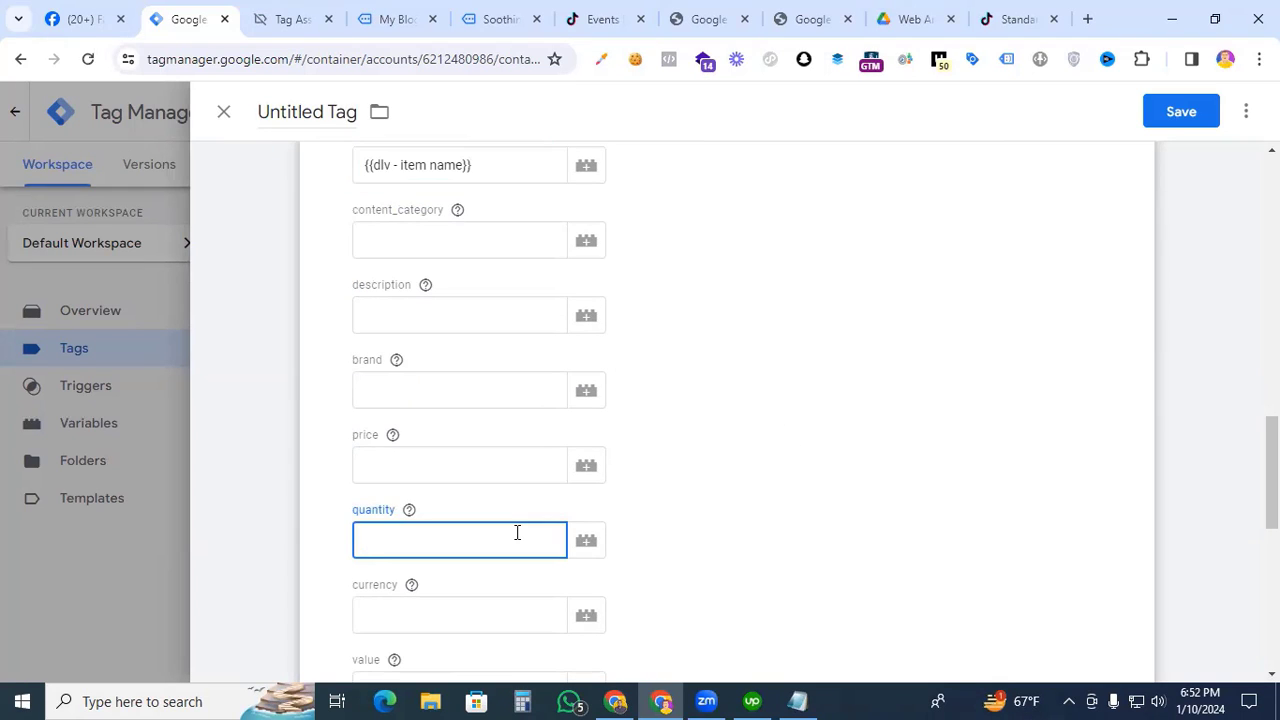
{"action": "type", "text": "1"}
{"action": "scroll", "coordinate": [759, 491], "scroll_direction": "down", "scroll_amount": 2}
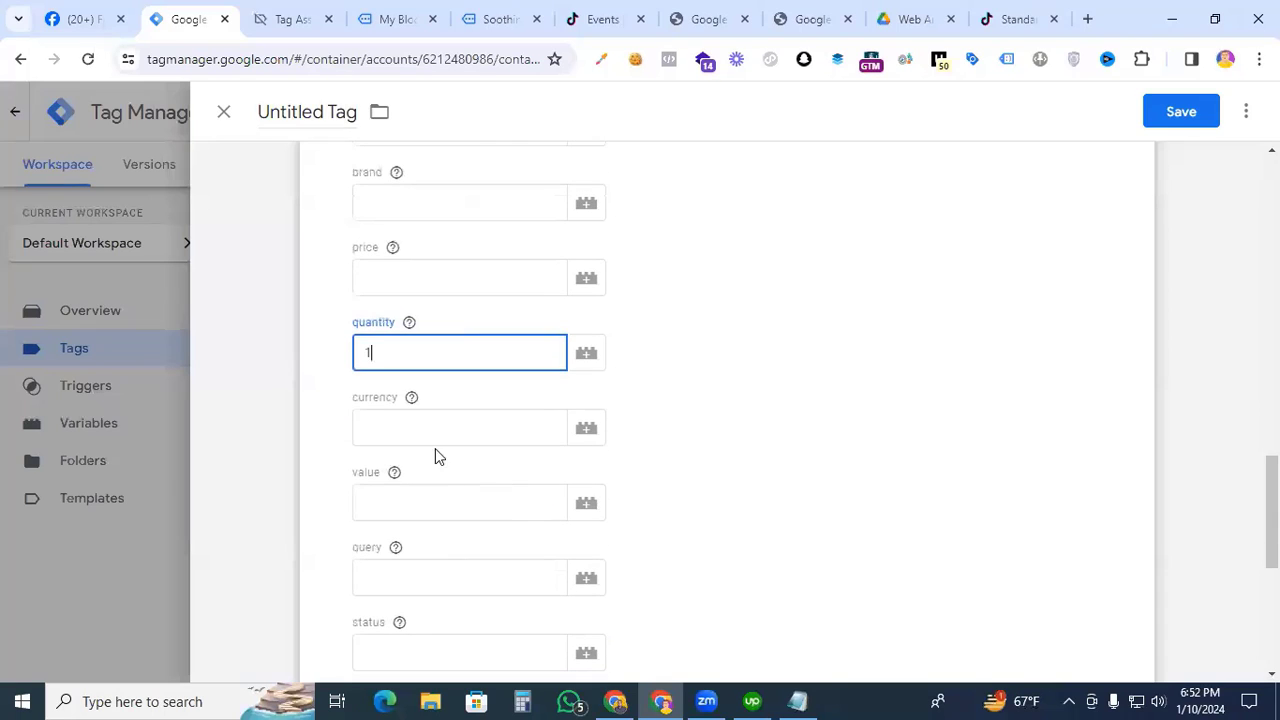
{"action": "left_click", "coordinate": [425, 435]}
{"action": "type", "text": "{{"}
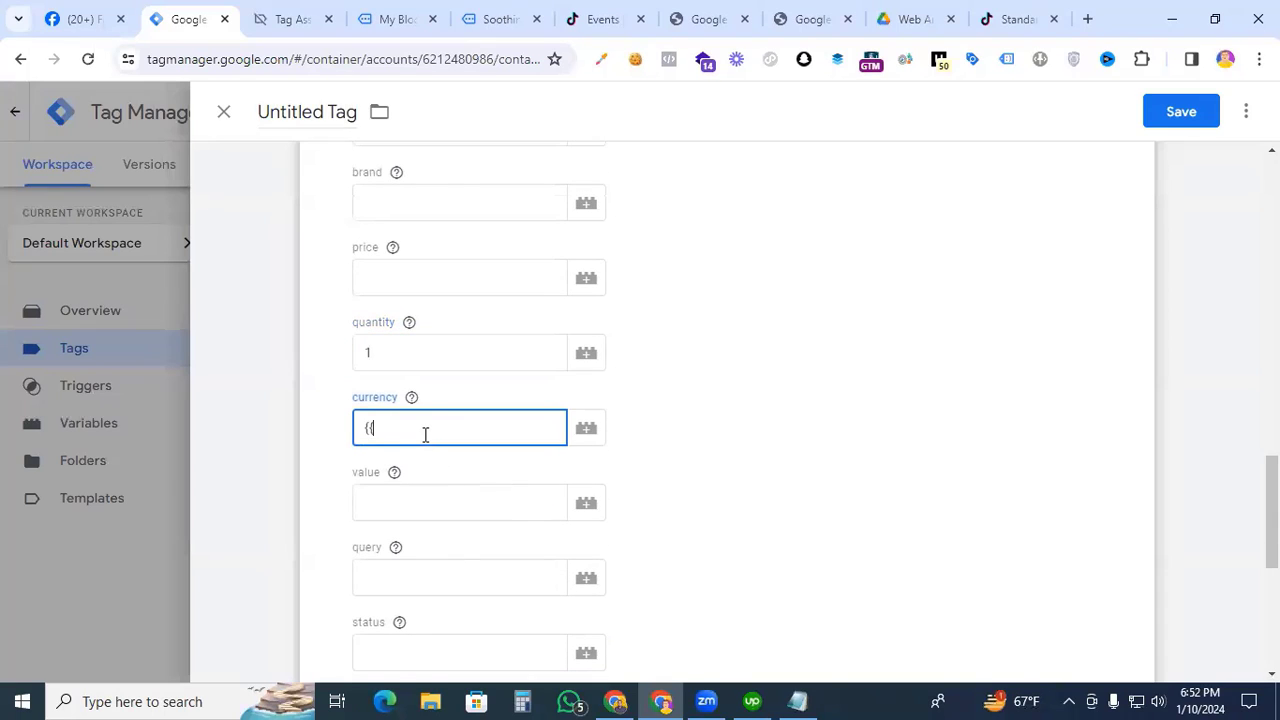
{"action": "type", "text": "cu"}
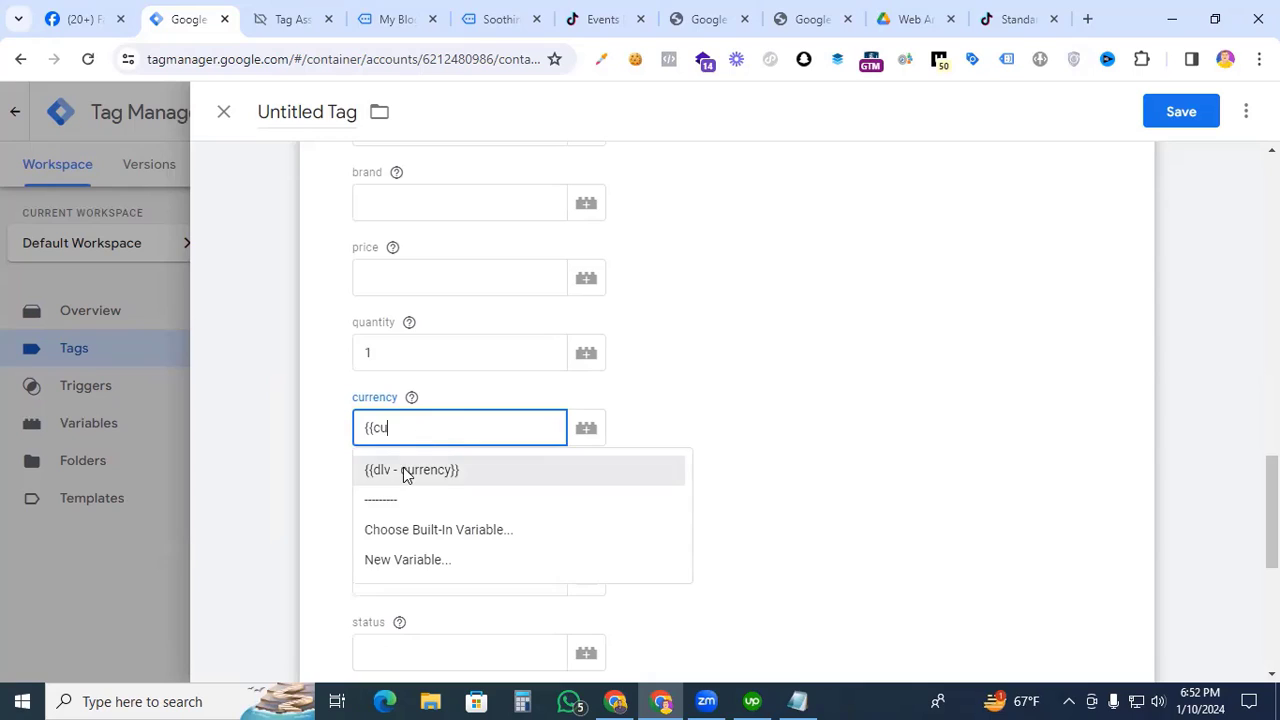
{"action": "left_click", "coordinate": [405, 470]}
{"action": "left_click", "coordinate": [376, 504]}
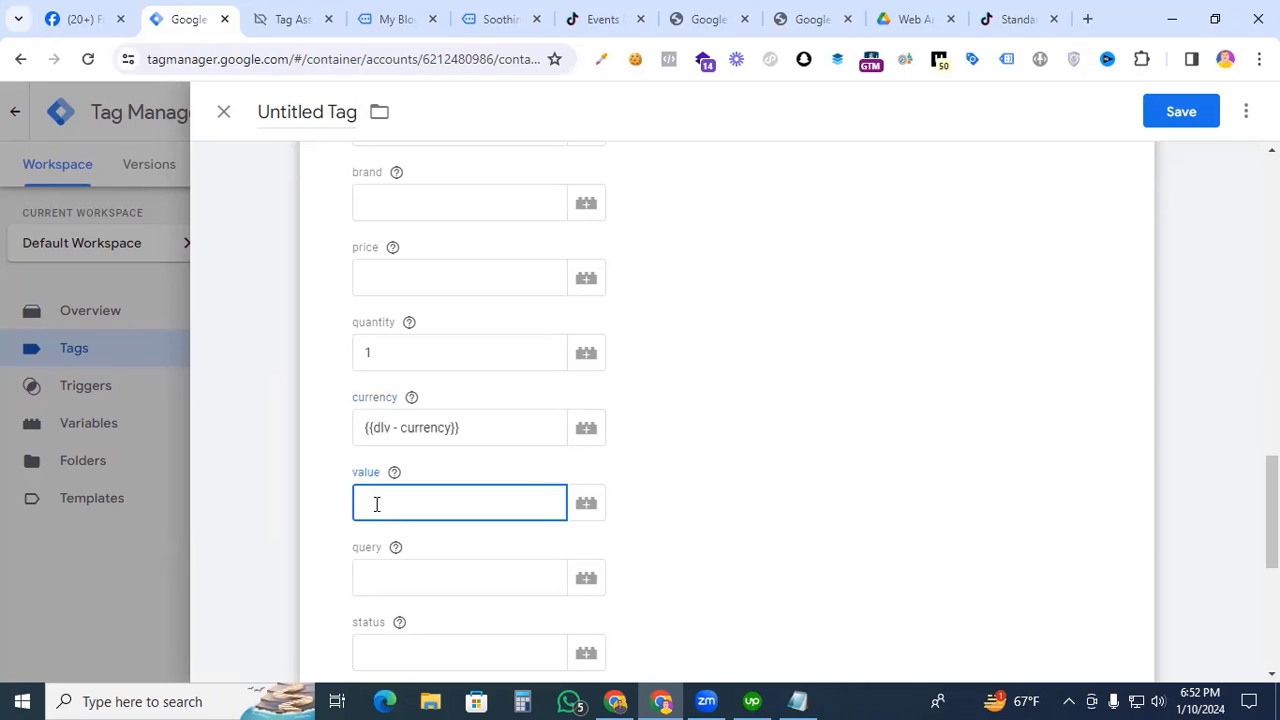
{"action": "type", "text": "{{"}
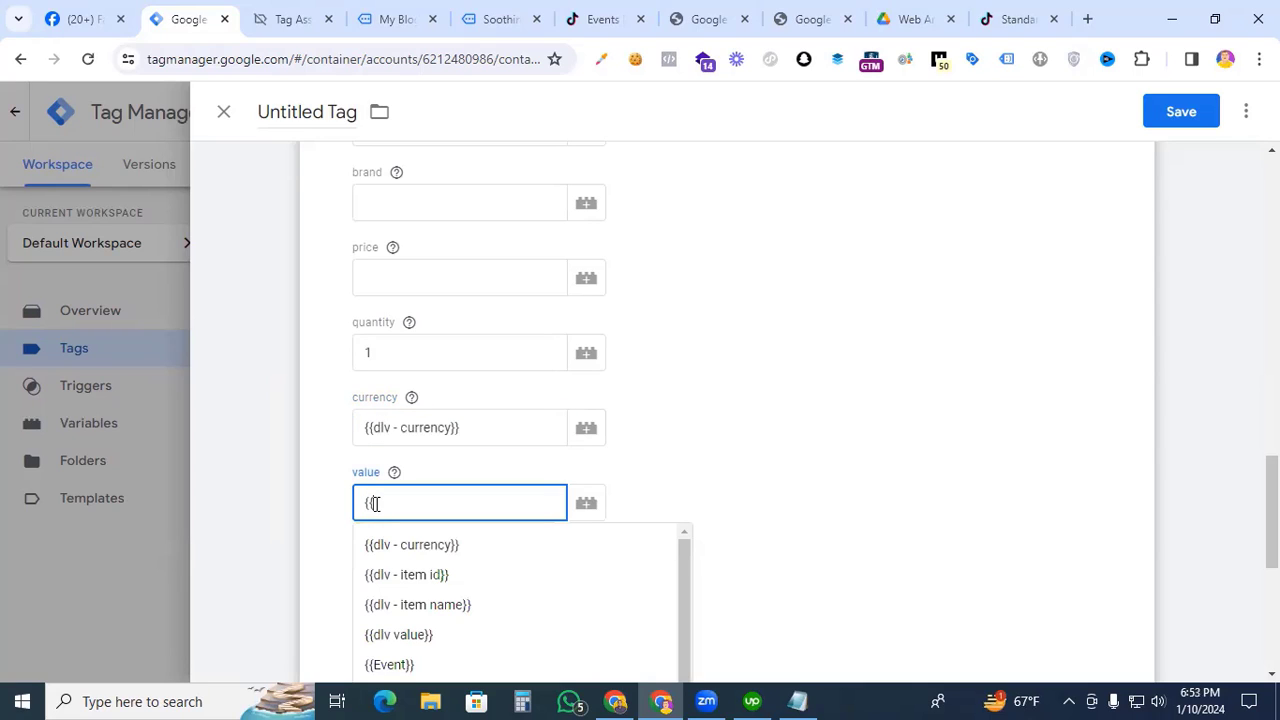
{"action": "left_click", "coordinate": [378, 634]}
{"action": "scroll", "coordinate": [743, 478], "scroll_direction": "down", "scroll_amount": 2}
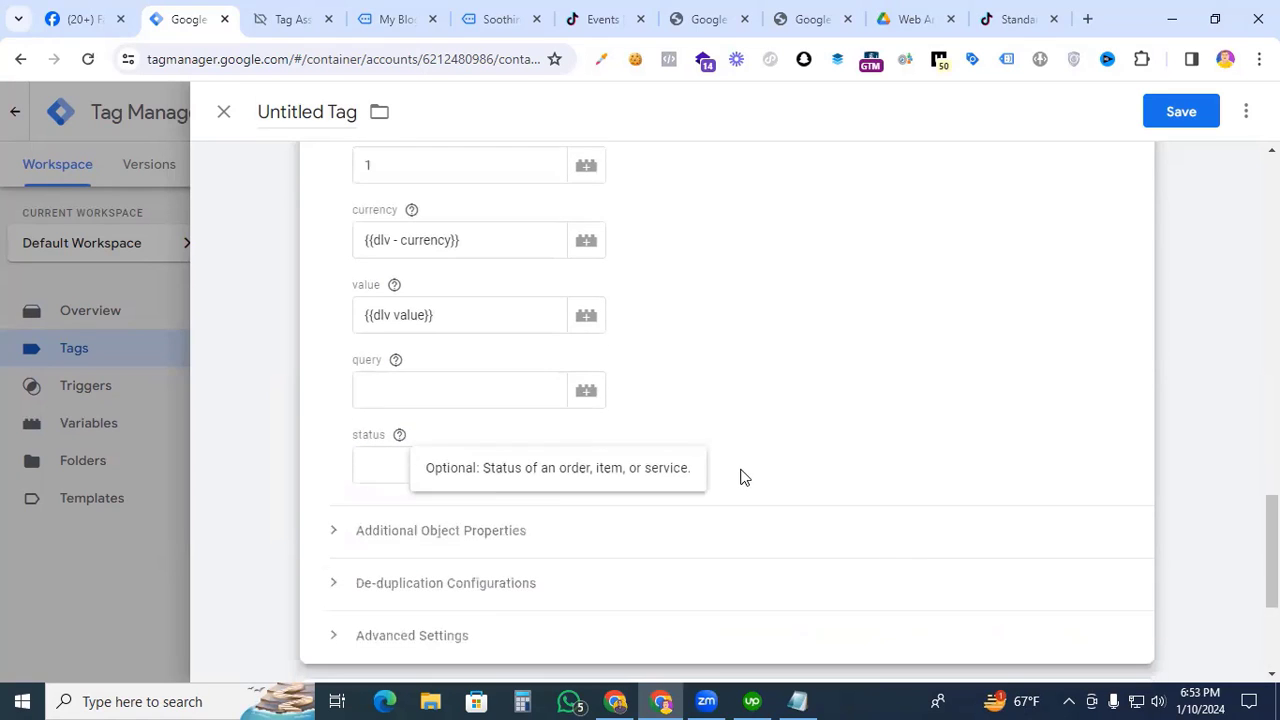
{"action": "scroll", "coordinate": [727, 372], "scroll_direction": "down", "scroll_amount": 1}
{"action": "scroll", "coordinate": [727, 372], "scroll_direction": "down", "scroll_amount": 1}
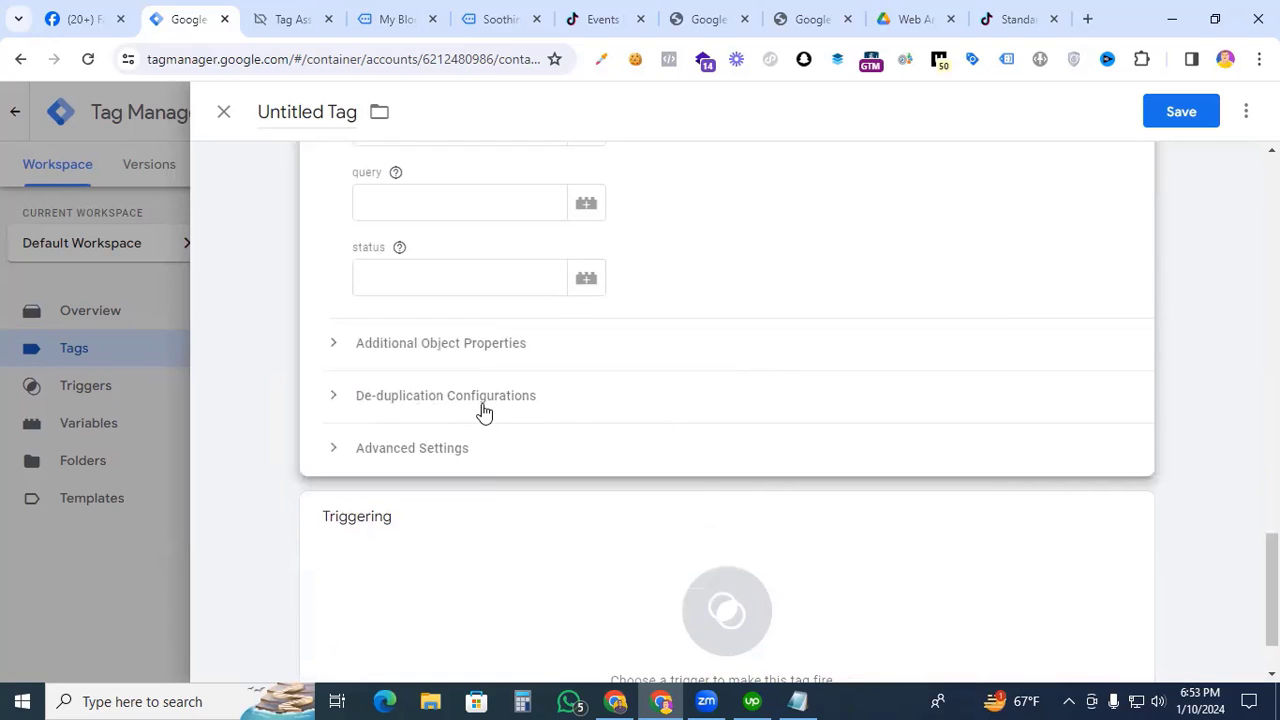
{"action": "scroll", "coordinate": [541, 401], "scroll_direction": "down", "scroll_amount": 1}
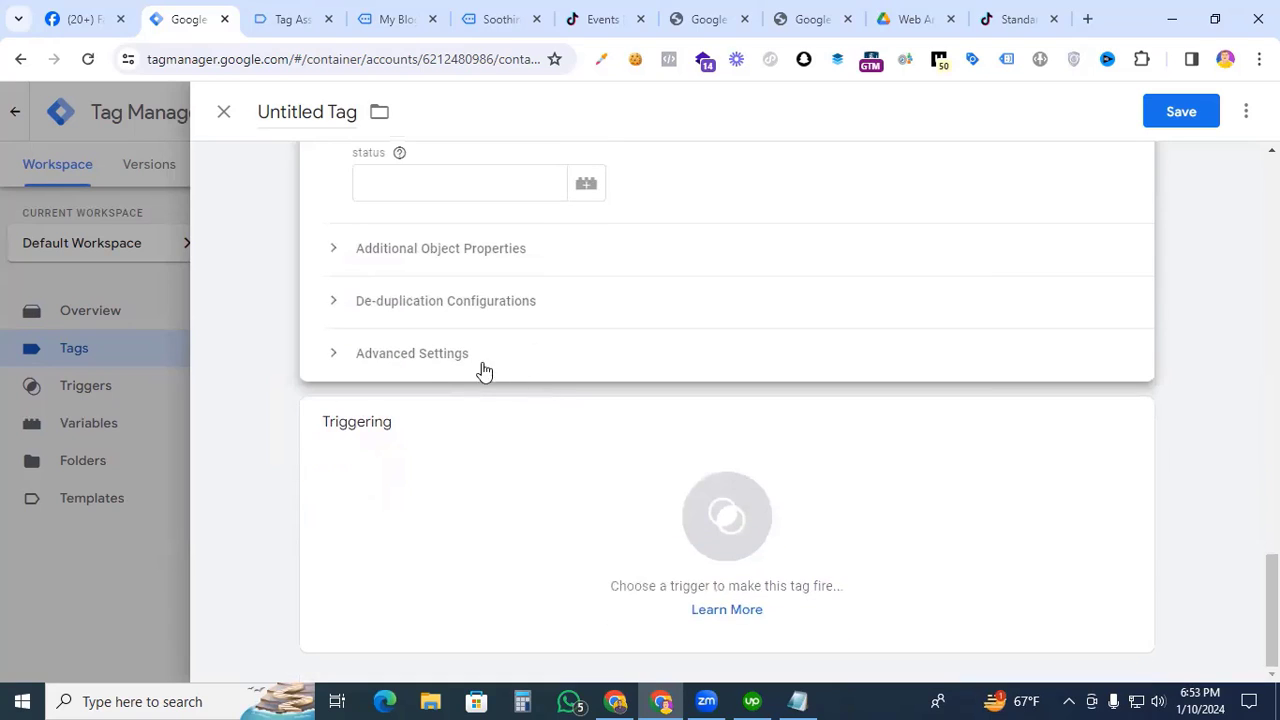
- Attach the Event - view_item trigger, title the tag 'Tiktok - view content', and save it
{"action": "left_click", "coordinate": [700, 511]}
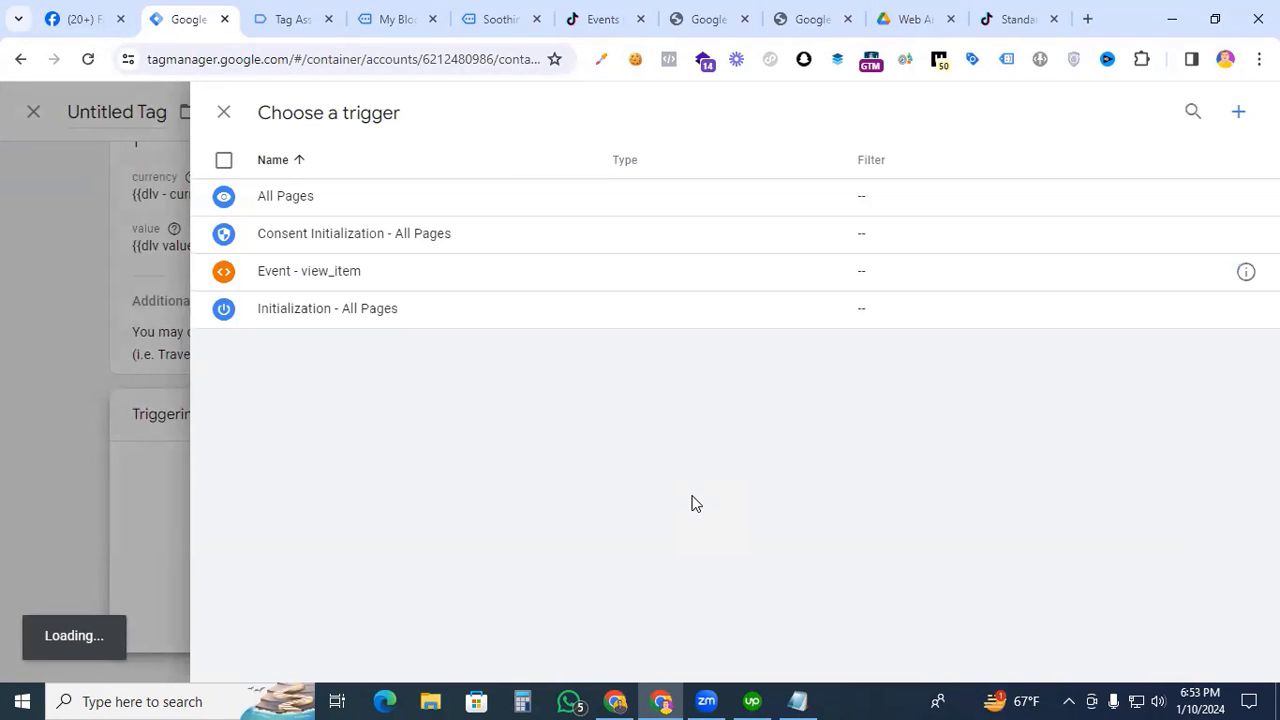
{"action": "left_click", "coordinate": [343, 277]}
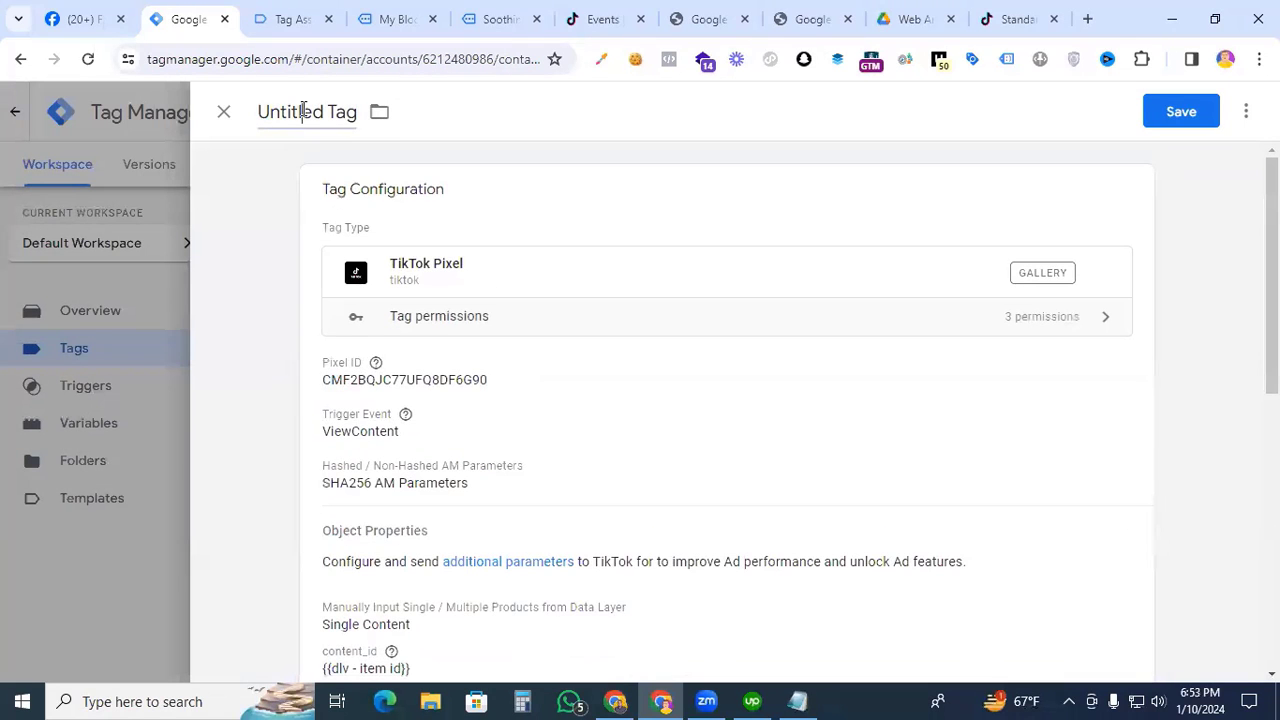
{"action": "left_click", "coordinate": [304, 110]}
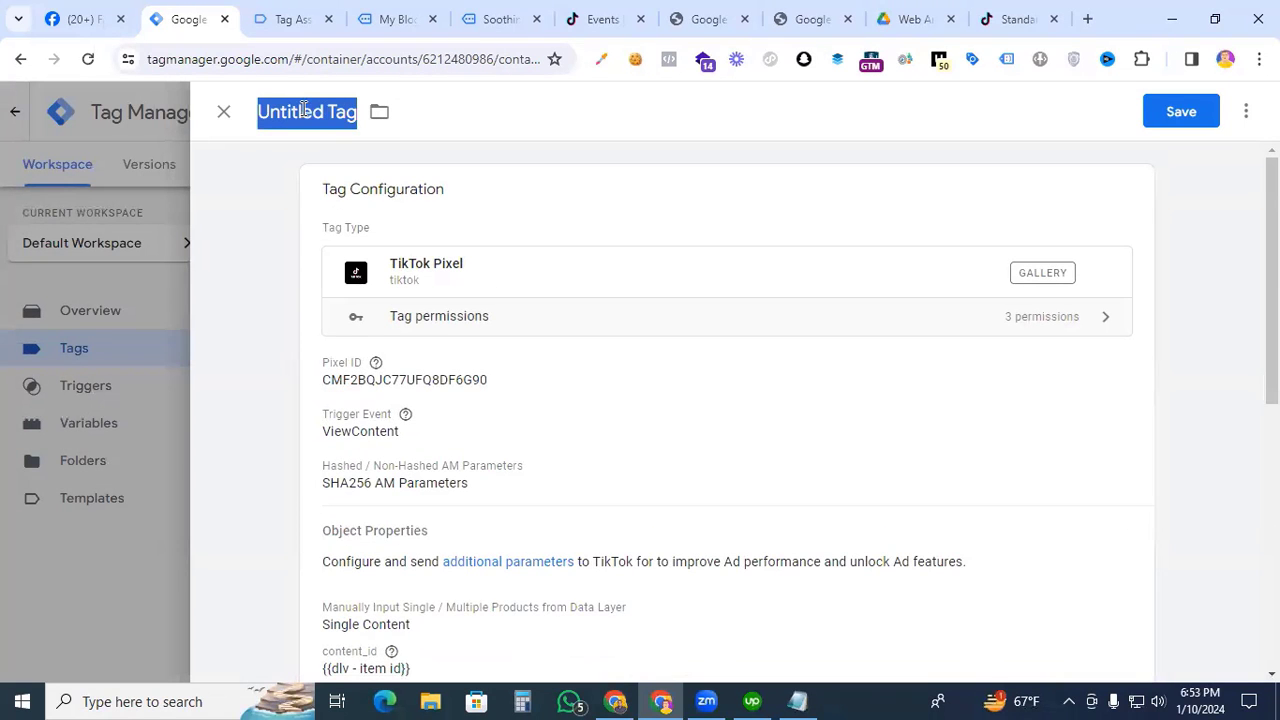
{"action": "type", "text": "Tiktok - "}
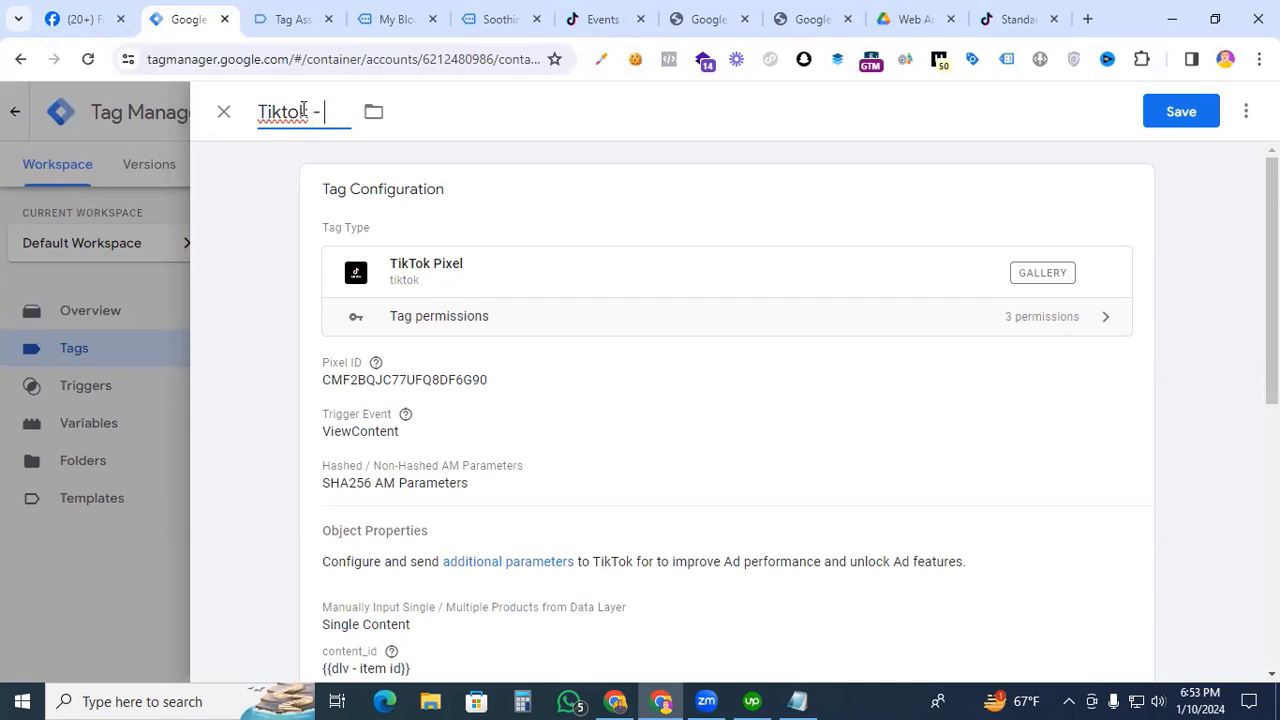
{"action": "type", "text": "view content"}
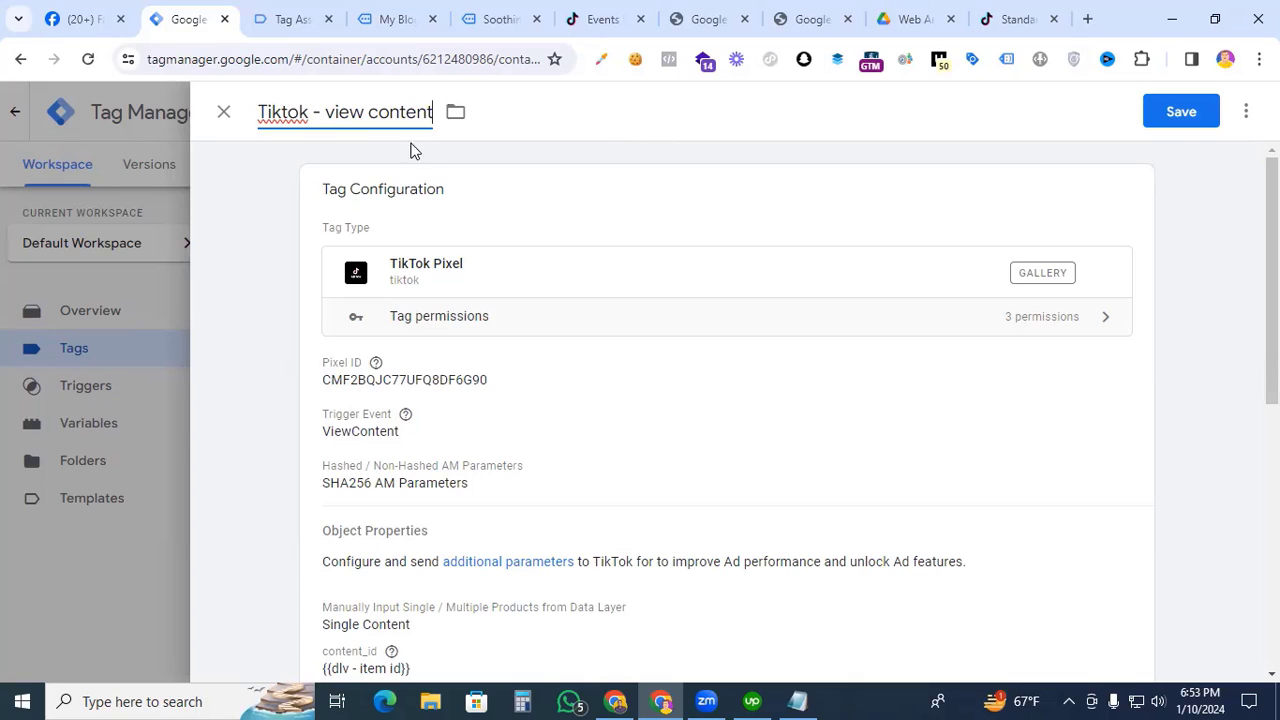
{"action": "left_click", "coordinate": [1182, 113]}
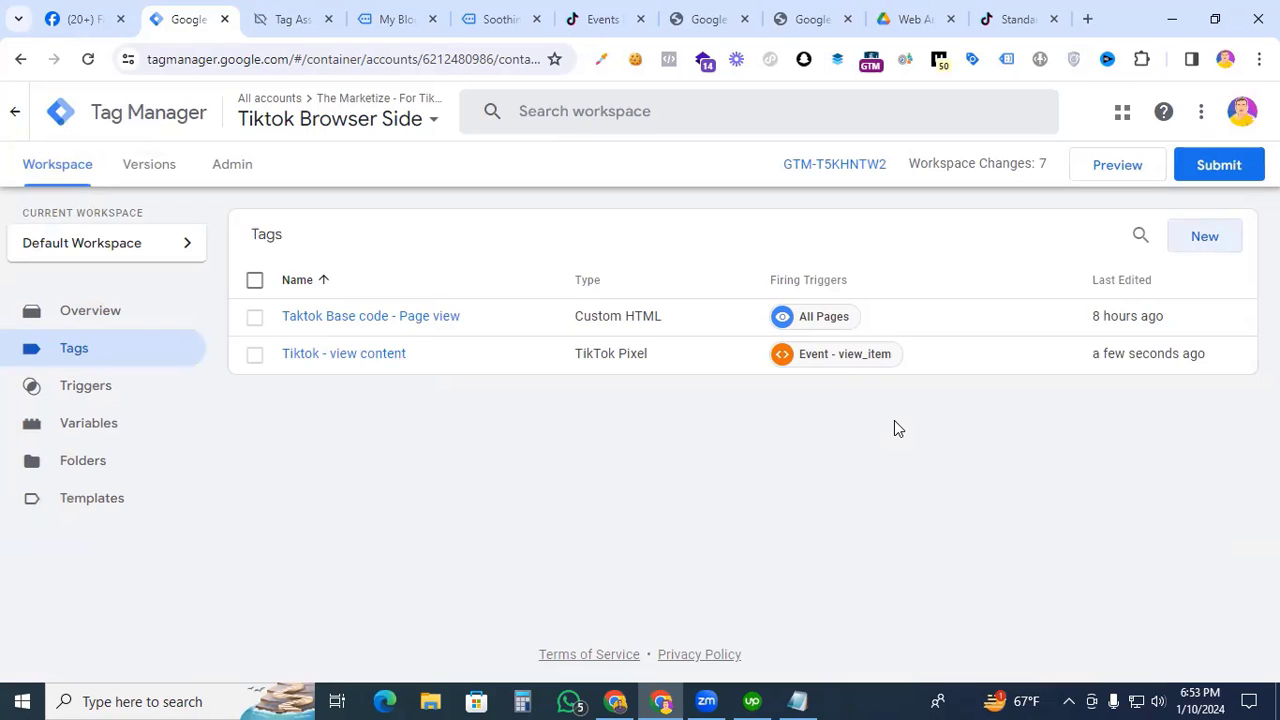
- Launch Preview mode, continue once Tag Assistant connects, and go to the debugged store site
{"action": "left_click", "coordinate": [1118, 166]}
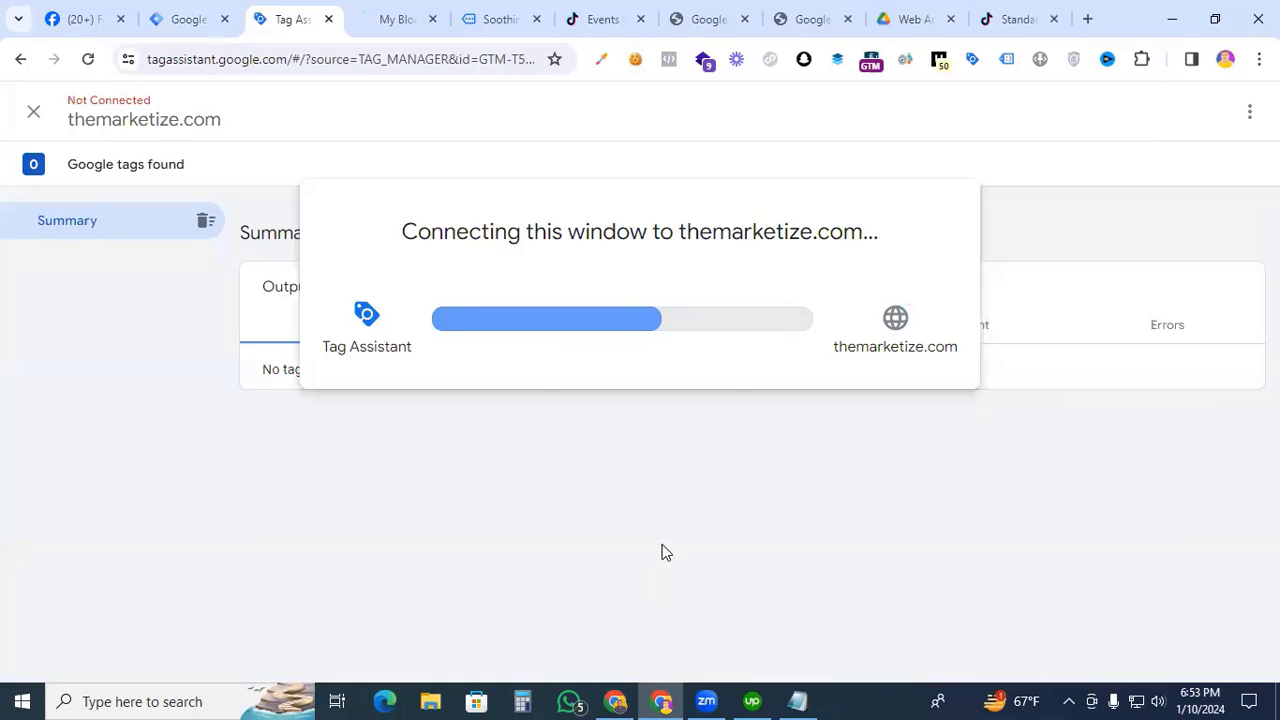
{"action": "left_click", "coordinate": [640, 439]}
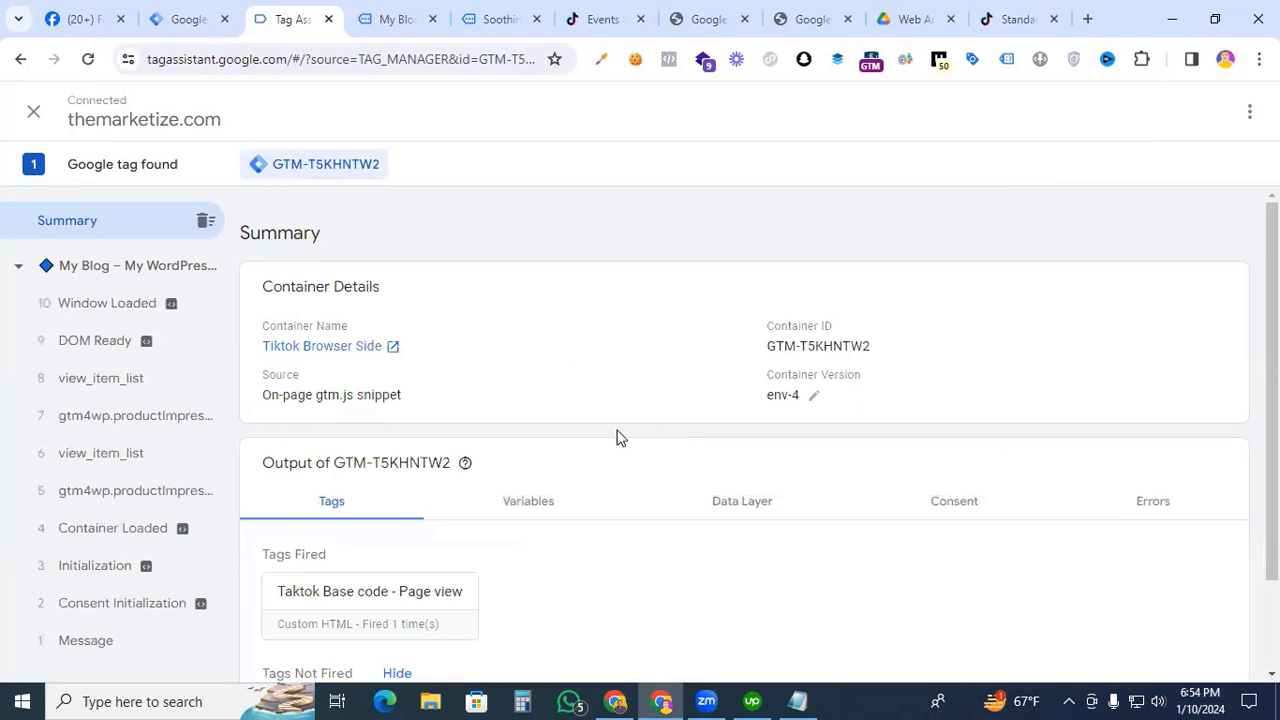
{"action": "left_click", "coordinate": [395, 12]}
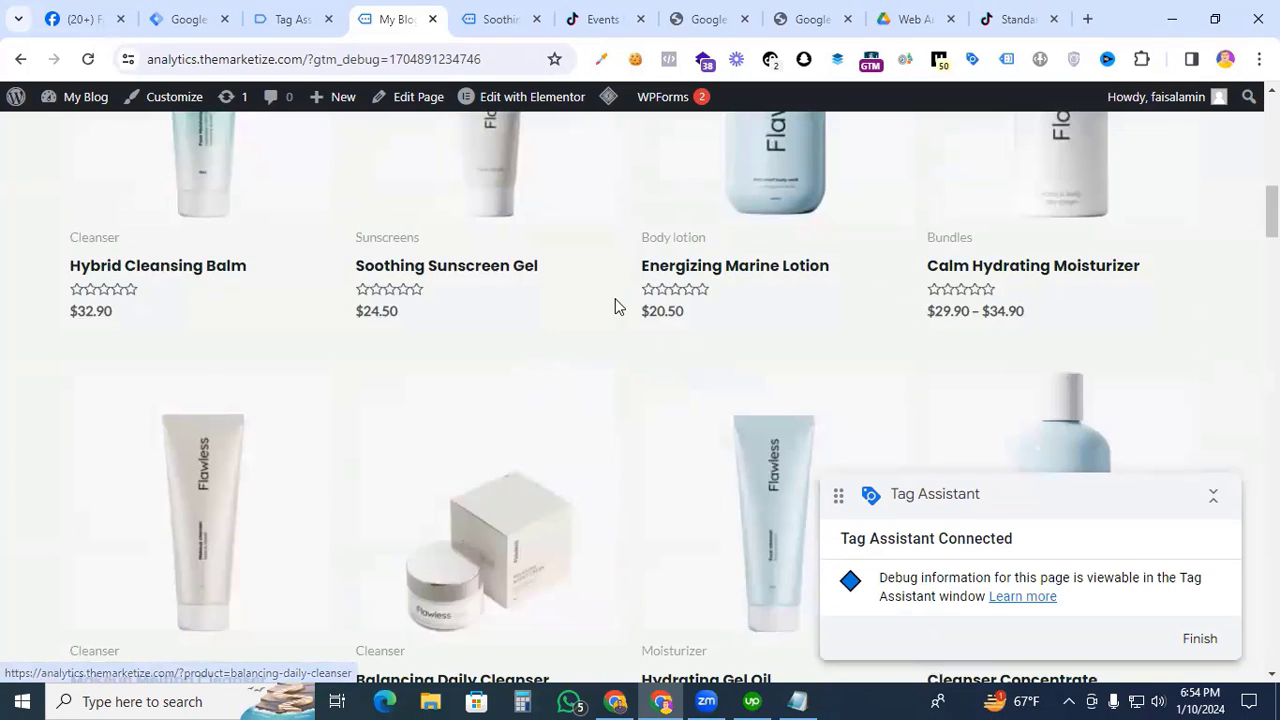
- Open the Energizing Marine Lotion page and check its View Content event in TikTok Pixel Helper
{"action": "left_click", "coordinate": [663, 275], "text": "ctrl"}
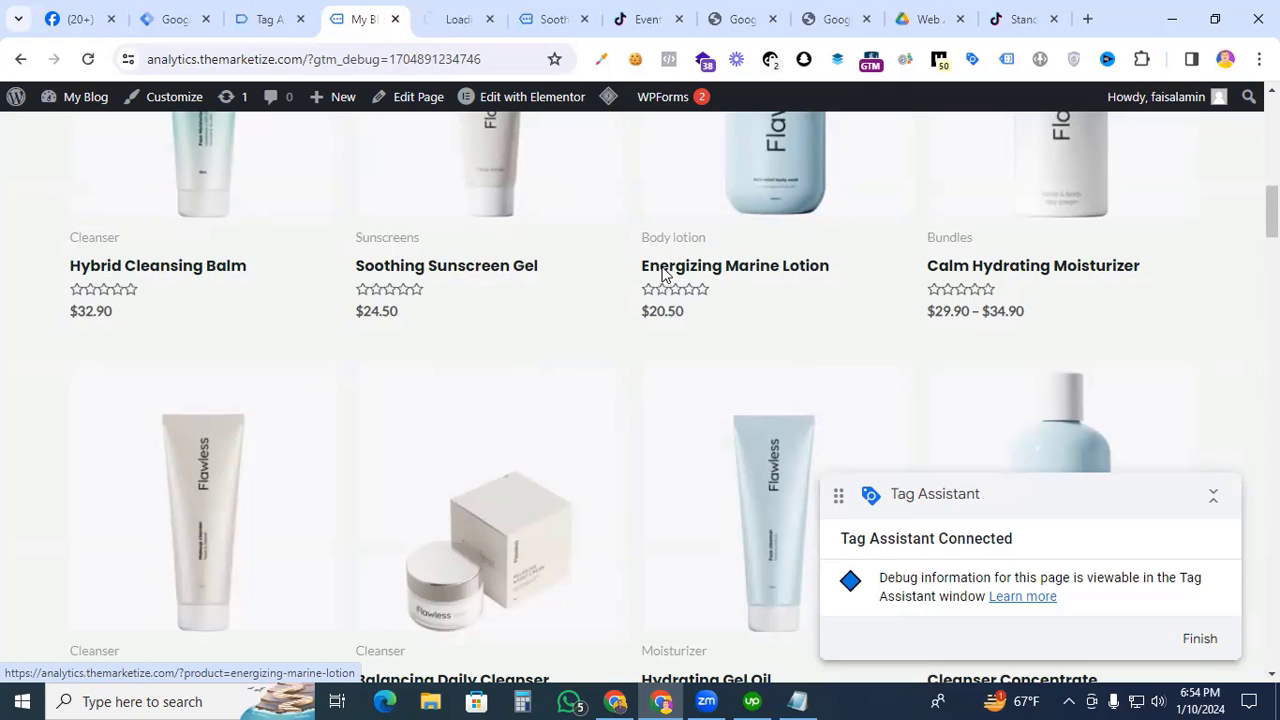
{"action": "key", "text": "ctrl+Tab"}
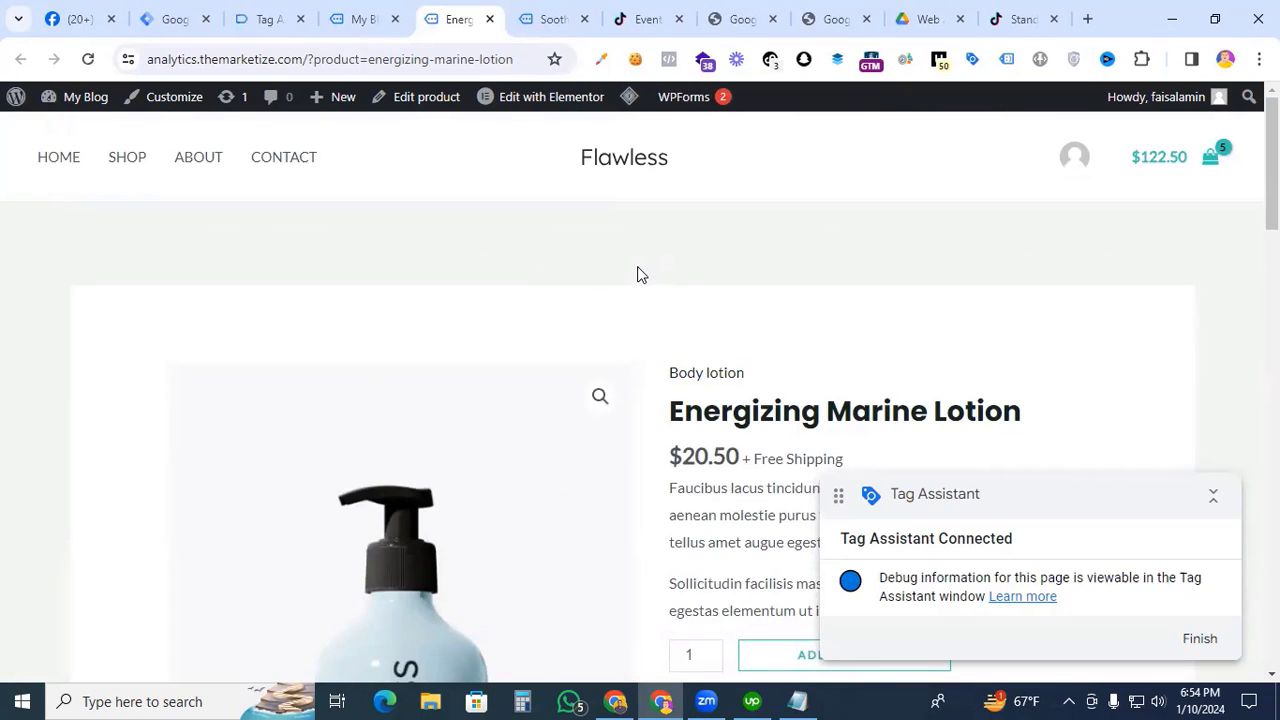
{"action": "left_click", "coordinate": [770, 62]}
{"action": "scroll", "coordinate": [503, 375], "scroll_direction": "down", "scroll_amount": 3}
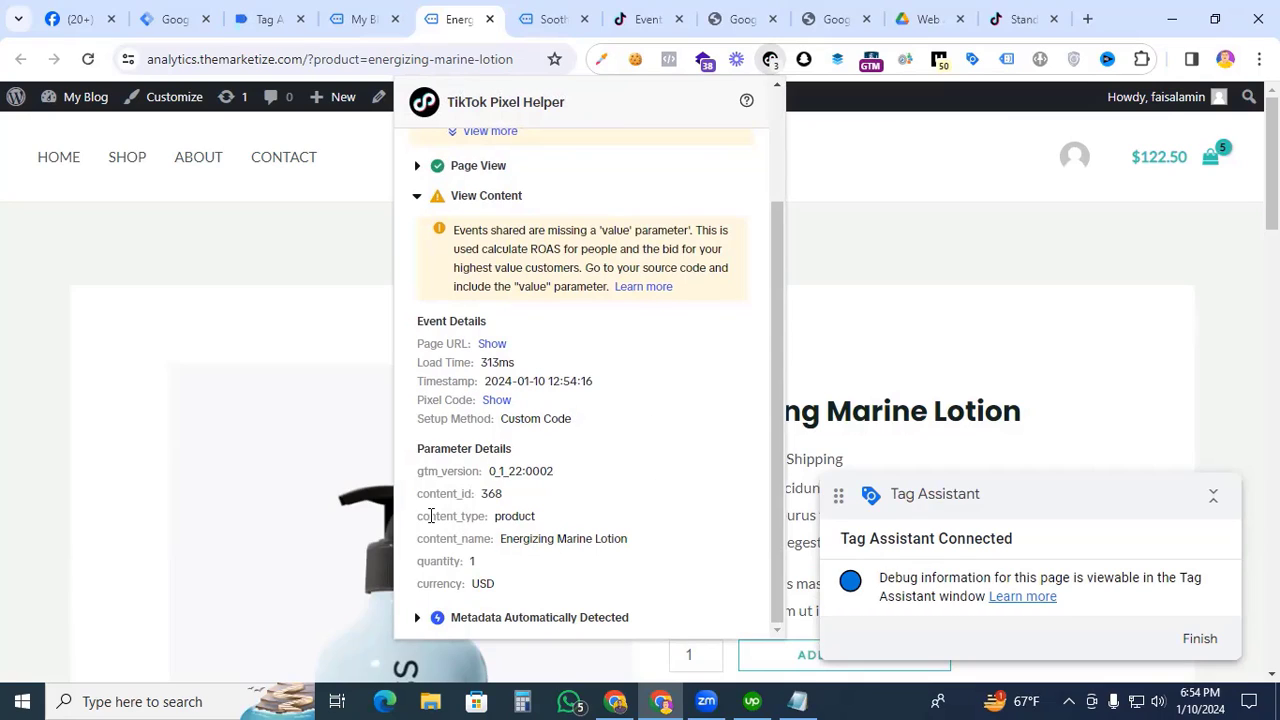
{"action": "left_click_drag", "start_coordinate": [537, 518], "coordinate": [497, 517]}
{"action": "left_click", "coordinate": [266, 22]}
- Check that Tags Fired shows Tiktok - view content once, then return to the store tab
{"action": "scroll", "coordinate": [547, 358], "scroll_direction": "down", "scroll_amount": 1}
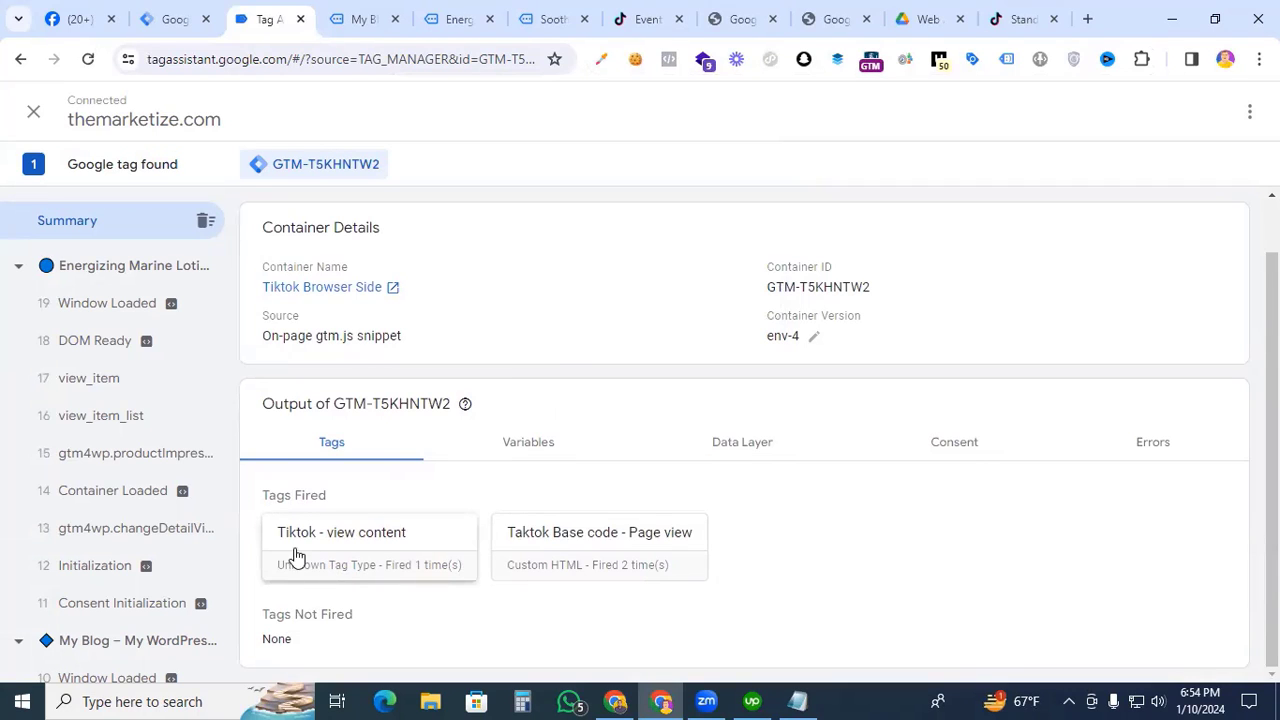
{"action": "key", "text": "ctrl+Tab"}
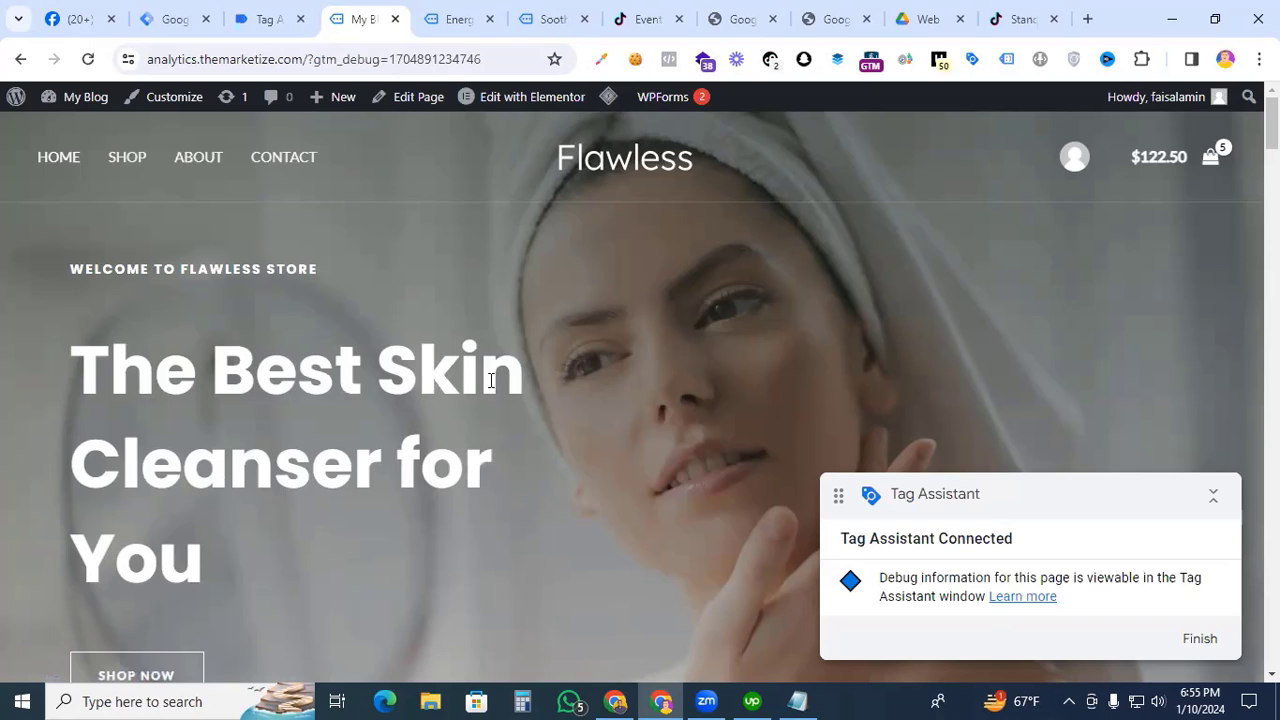